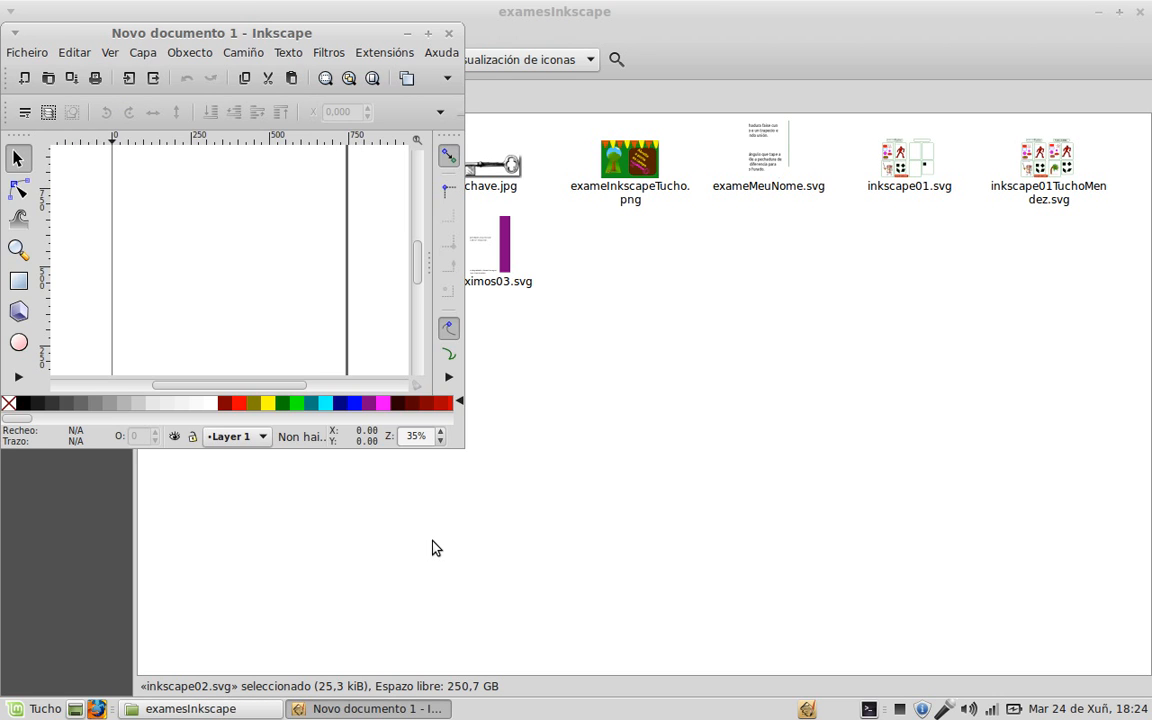
Step: Maximize Inkscape and open inkscape02.svg from the exameInkscape folder
{"action": "left_click", "coordinate": [427, 34]}
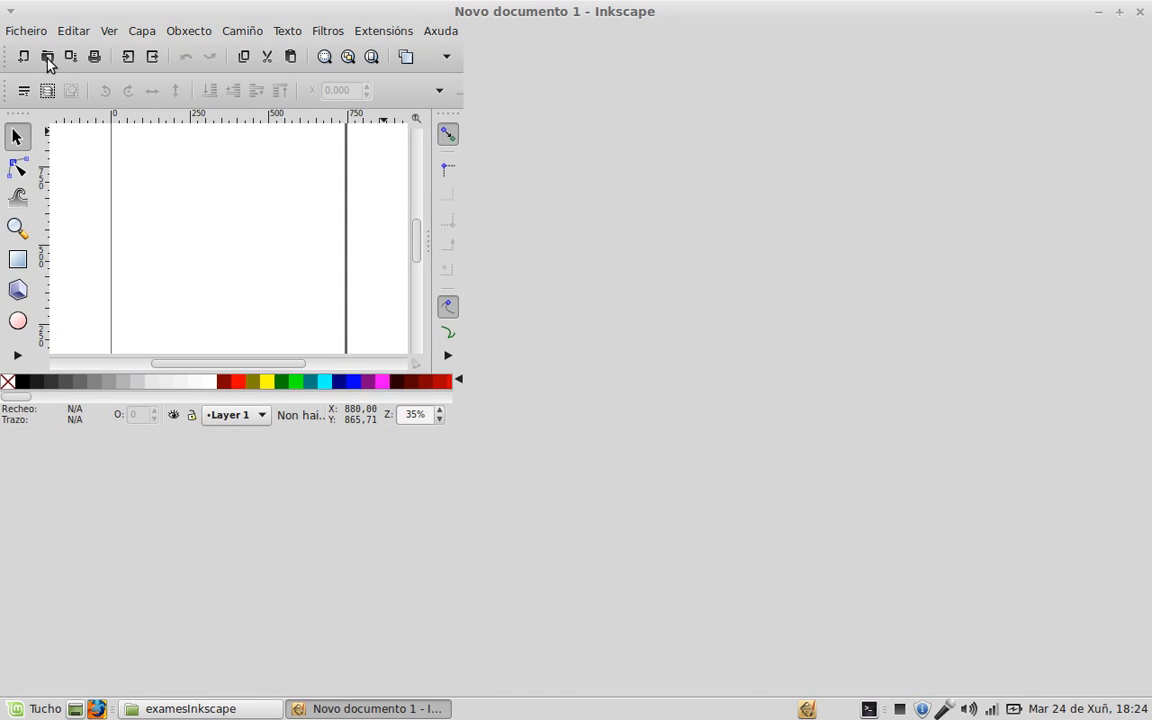
{"action": "left_click", "coordinate": [30, 31]}
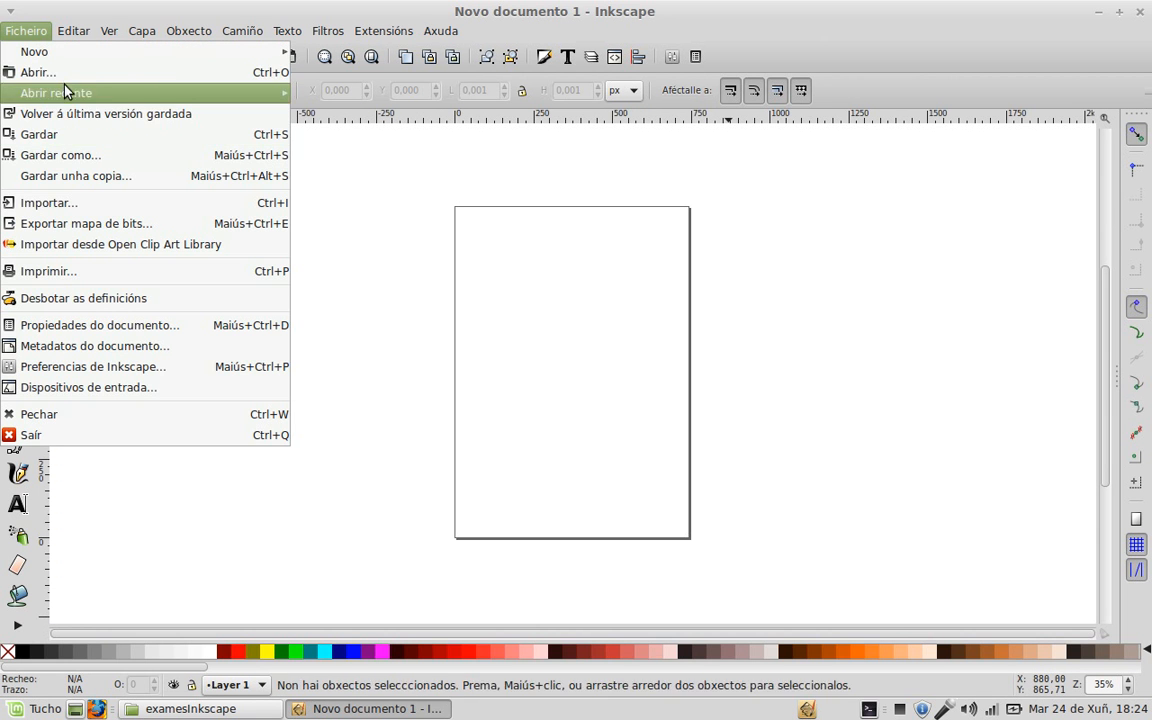
{"action": "left_click", "coordinate": [62, 74]}
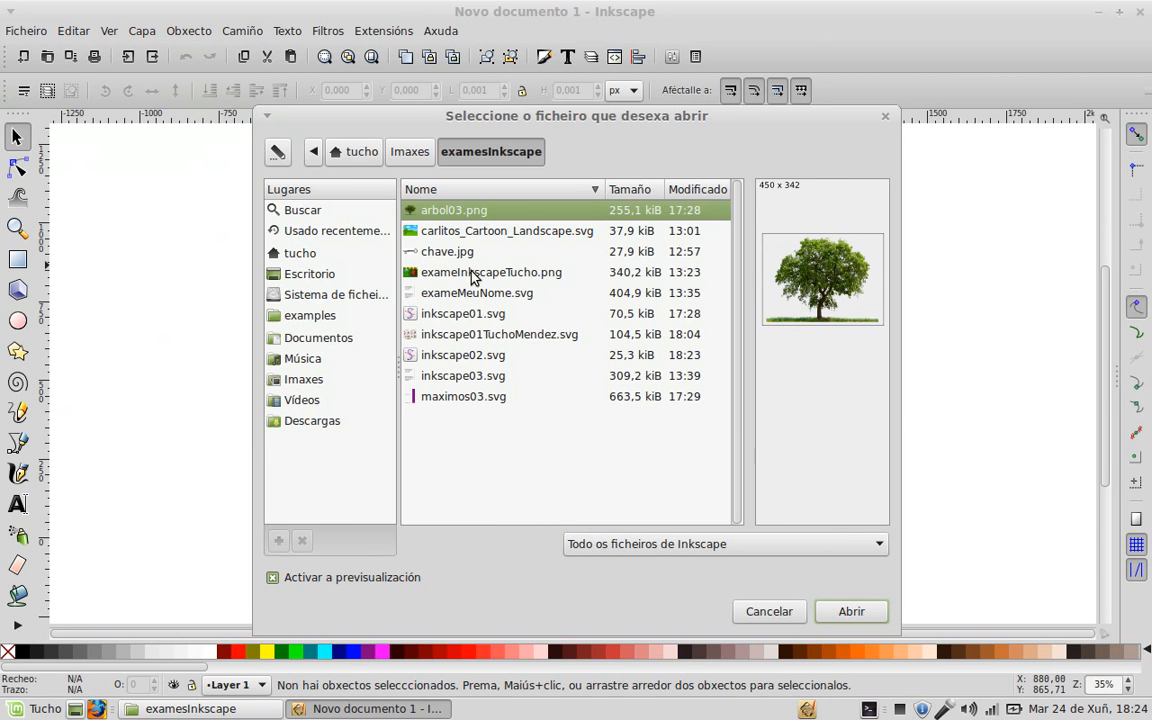
{"action": "double_click", "coordinate": [465, 357]}
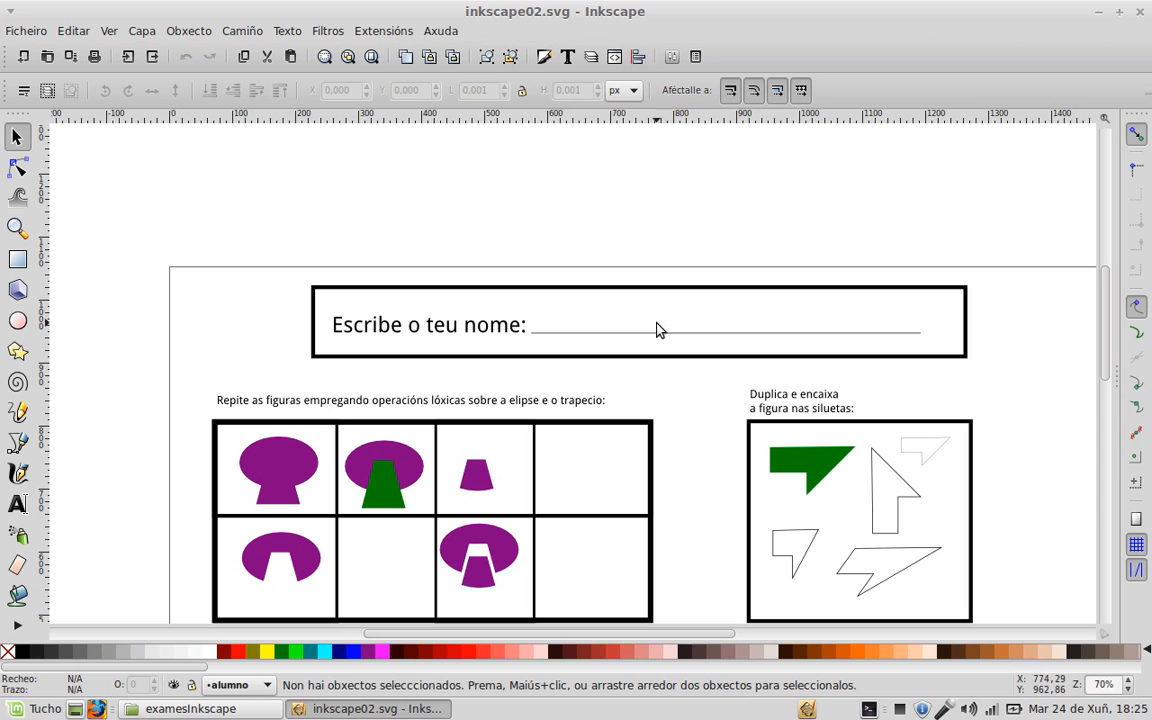
Step: Write the student's full name on the worksheet's name line and nudge it into place
{"action": "left_click", "coordinate": [17, 504]}
{"action": "left_click", "coordinate": [555, 320]}
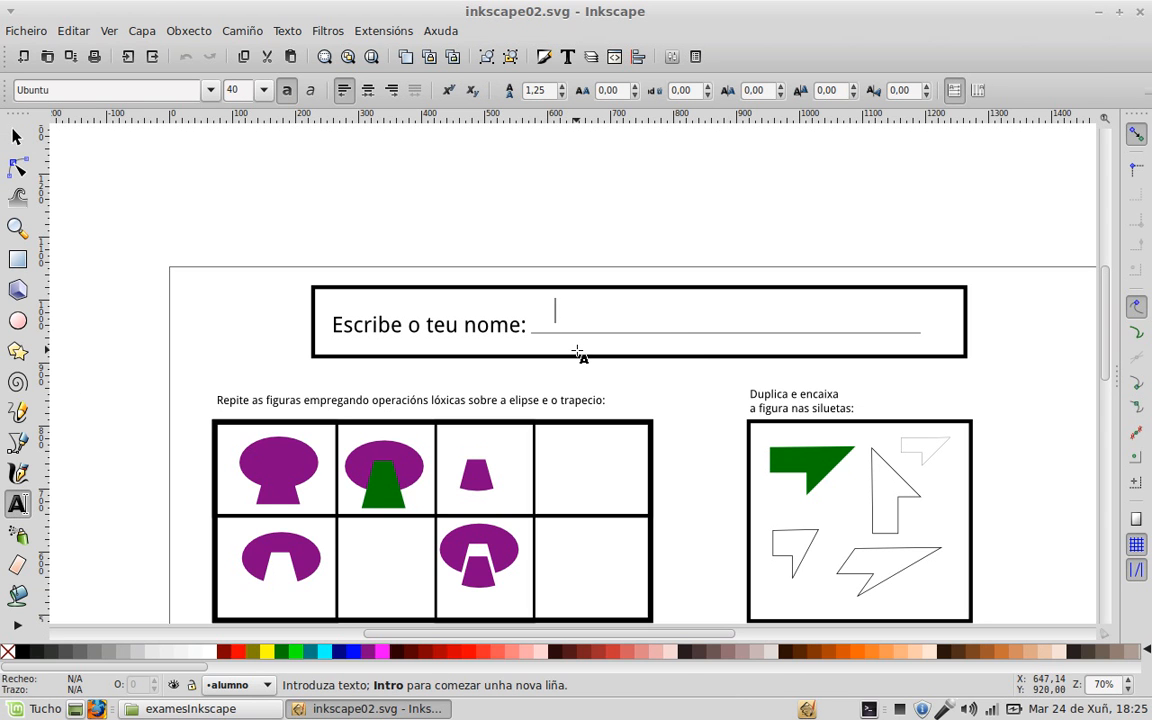
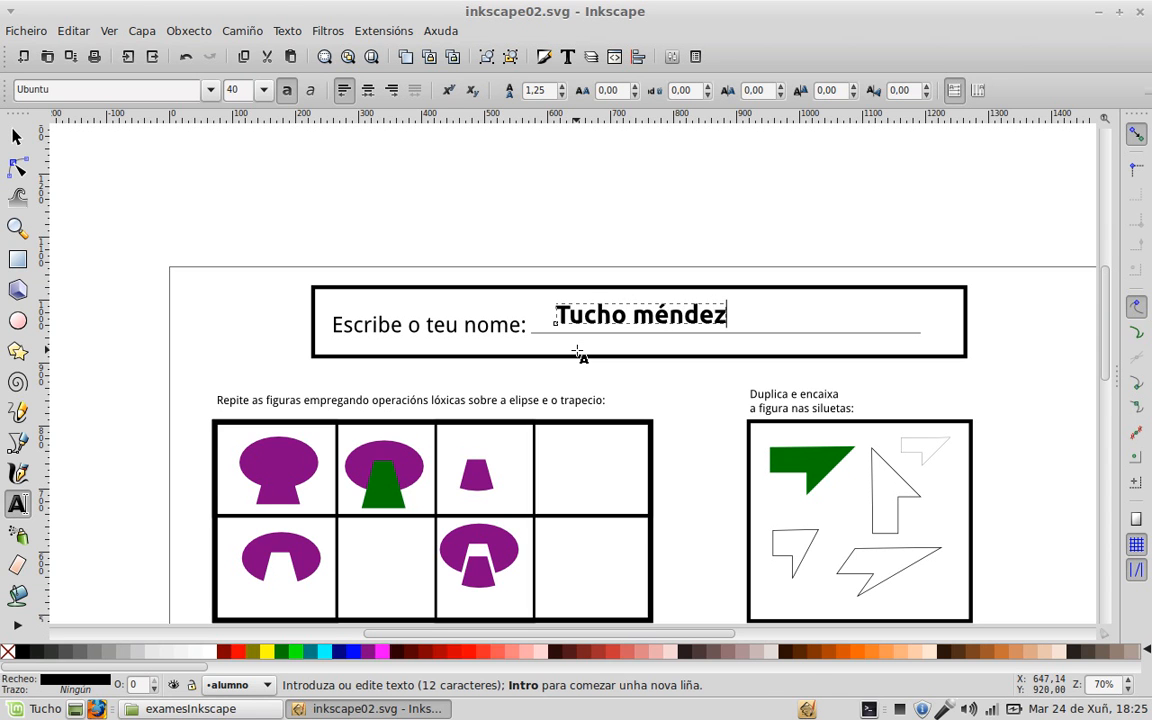
{"action": "key", "text": "Escape"}
{"action": "left_click", "coordinate": [16, 137]}
{"action": "left_click_drag", "start_coordinate": [622, 328], "coordinate": [624, 334]}
{"action": "left_click", "coordinate": [617, 198]}
{"action": "scroll", "coordinate": [600, 230], "scroll_direction": "down", "scroll_amount": 1}
{"action": "scroll", "coordinate": [601, 230], "scroll_direction": "down", "scroll_amount": 2}
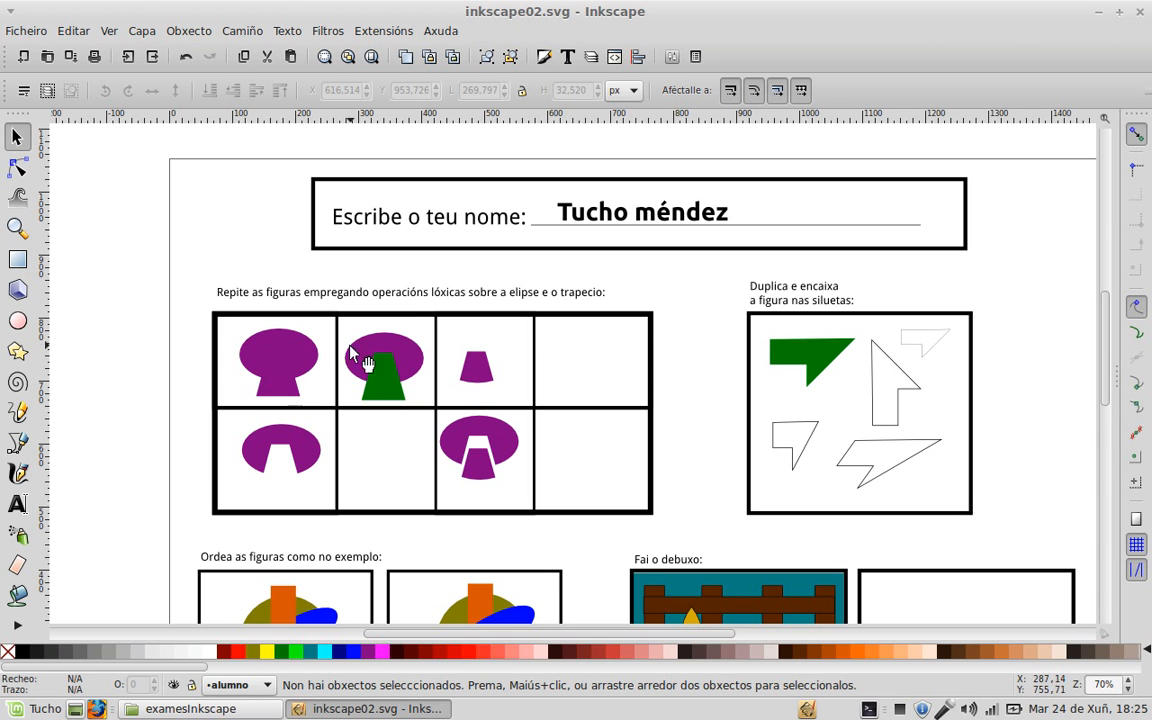
Step: Copy the second cell's purple ellipse and green trapezoid pair into the empty top-right cell
{"action": "left_click", "coordinate": [404, 370]}
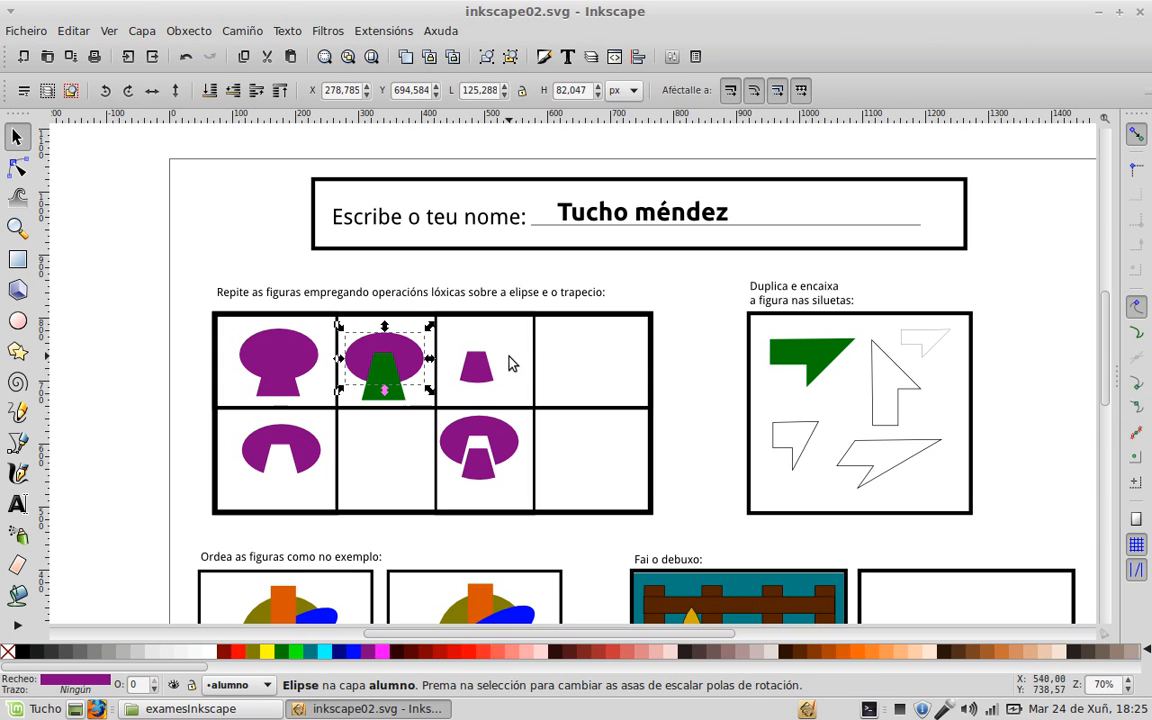
{"action": "left_click", "coordinate": [402, 410], "text": "ctrl"}
{"action": "scroll", "coordinate": [403, 413], "scroll_direction": "up", "scroll_amount": 2}
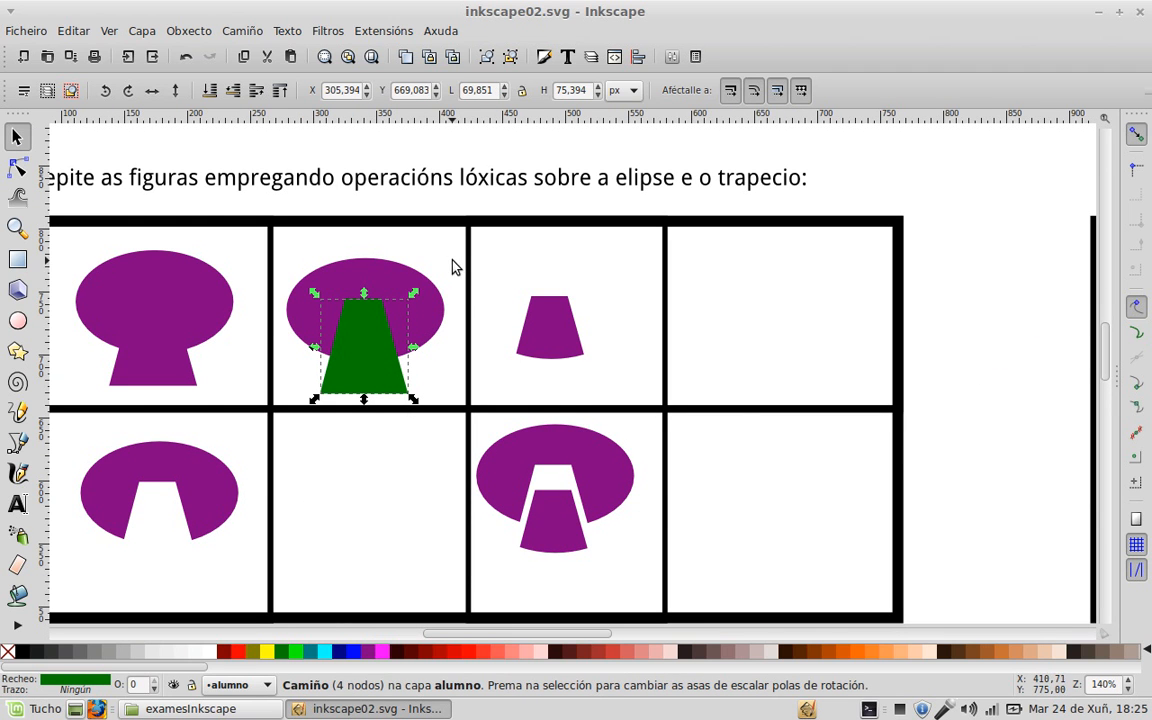
{"action": "key", "text": "Escape"}
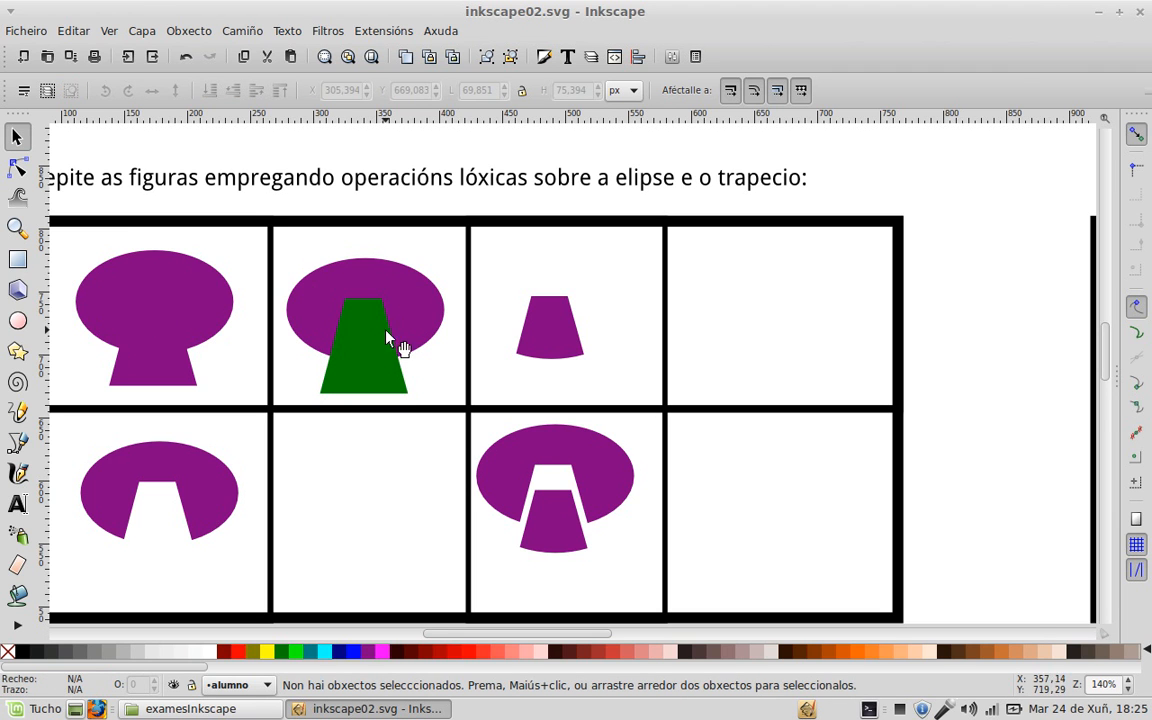
{"action": "left_click_drag", "start_coordinate": [496, 194], "coordinate": [266, 418]}
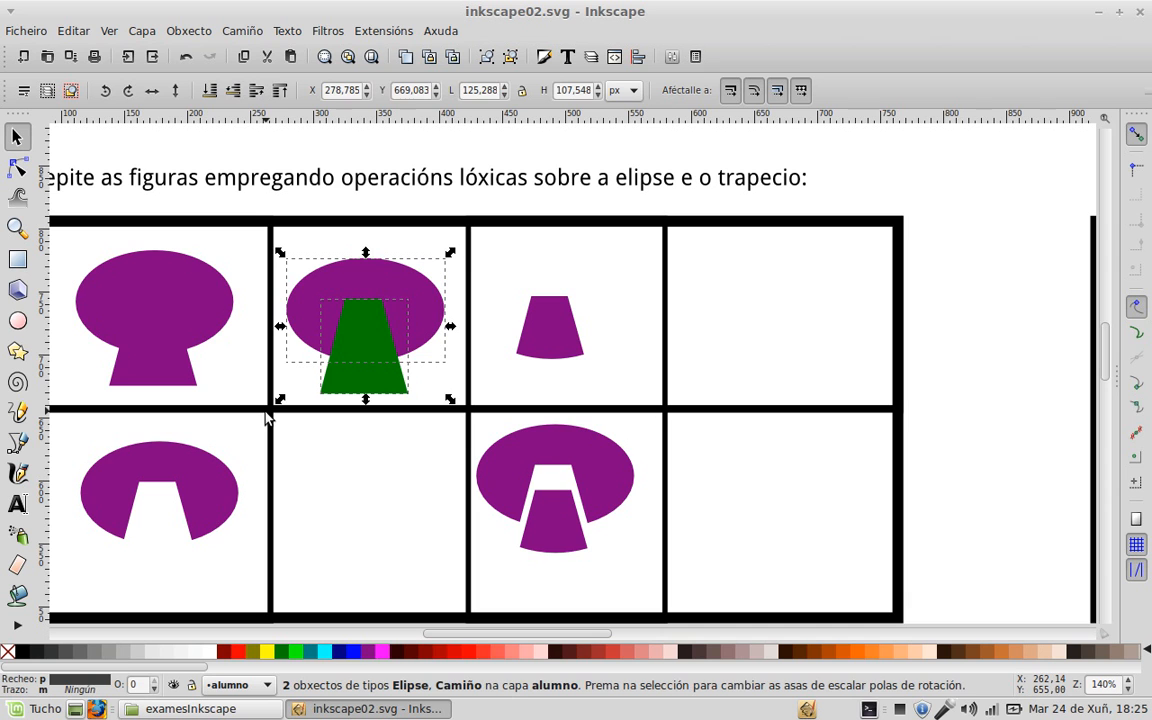
{"action": "key", "text": "ctrl"}
{"action": "left_click_drag", "start_coordinate": [352, 330], "coordinate": [769, 313]}
{"action": "key", "text": "ctrl+d"}
{"action": "key", "text": "ctrl+d"}
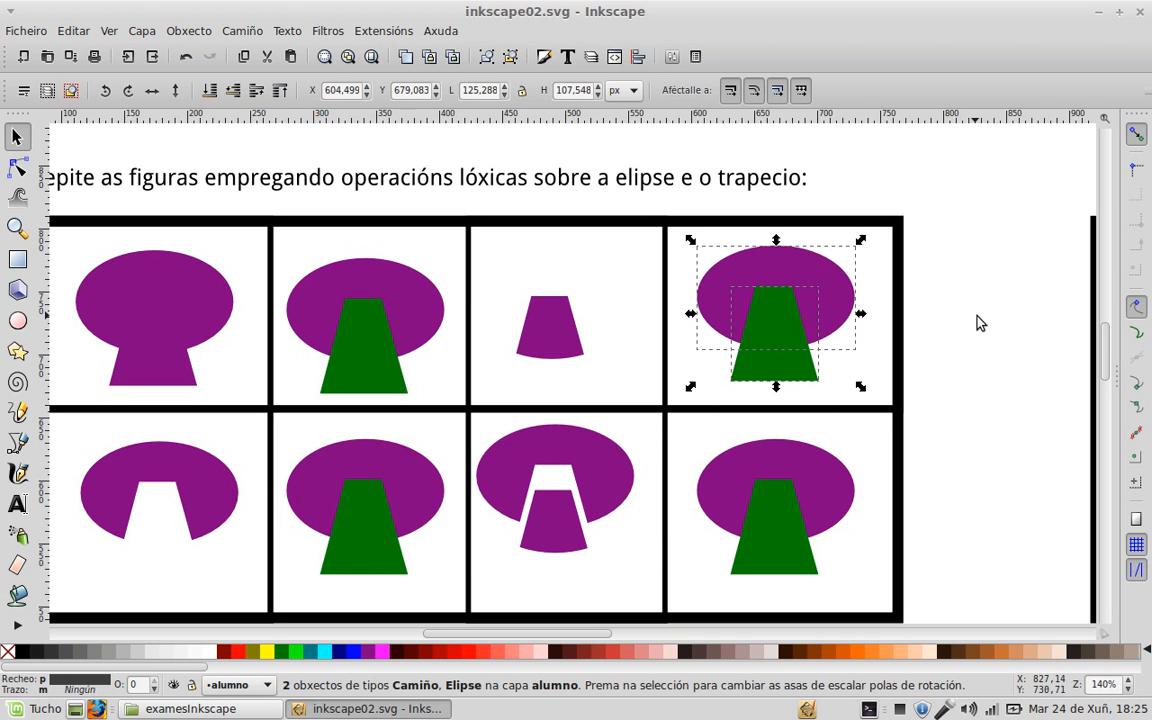
Step: Select the ellipse-and-trapezoid pair in the second top cell
{"action": "left_click", "coordinate": [979, 322]}
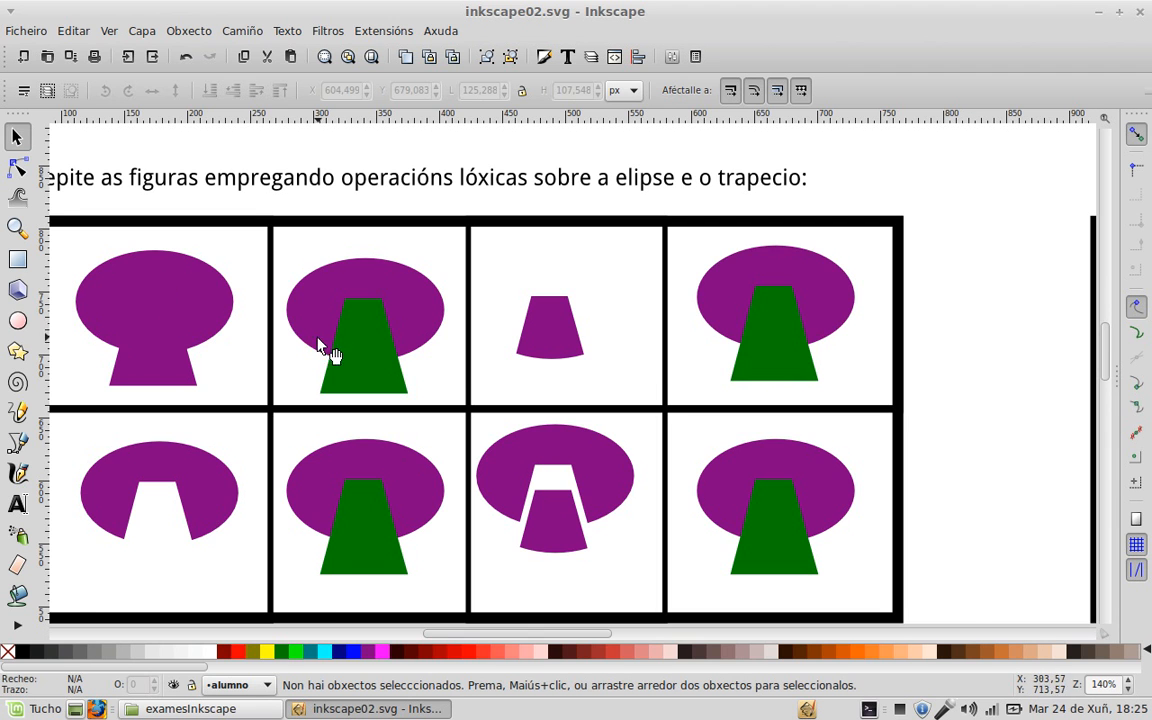
{"action": "left_click_drag", "start_coordinate": [302, 346], "coordinate": [375, 335]}
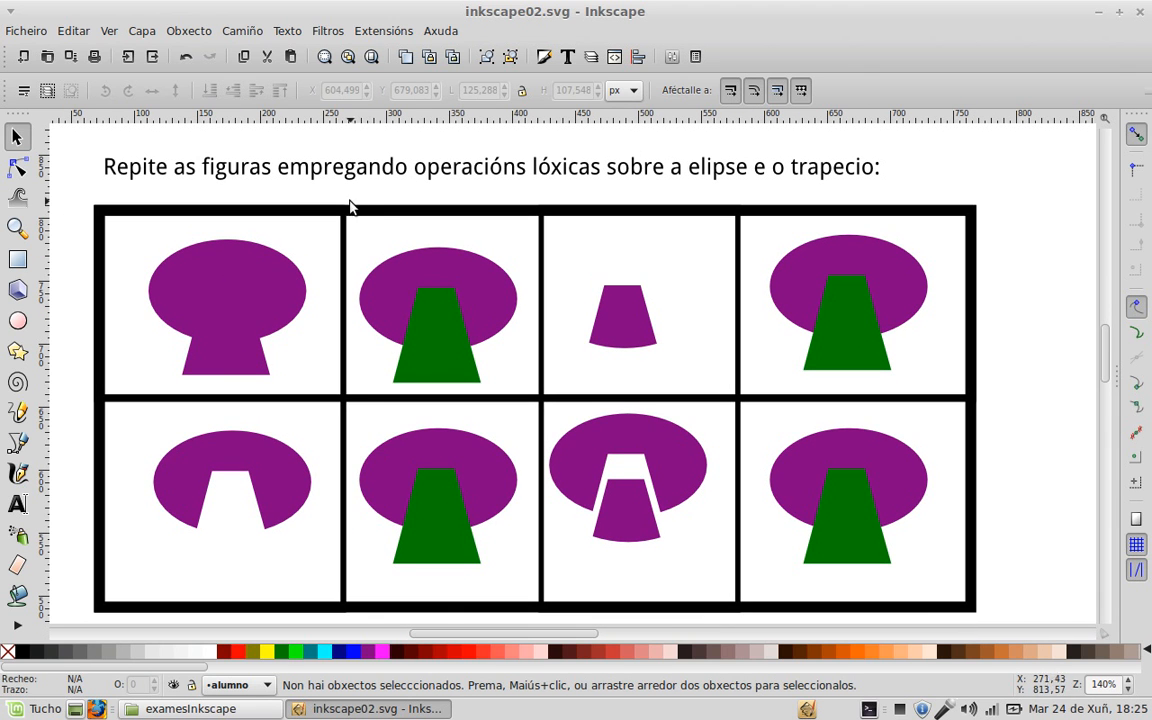
{"action": "left_click_drag", "start_coordinate": [329, 186], "coordinate": [548, 412]}
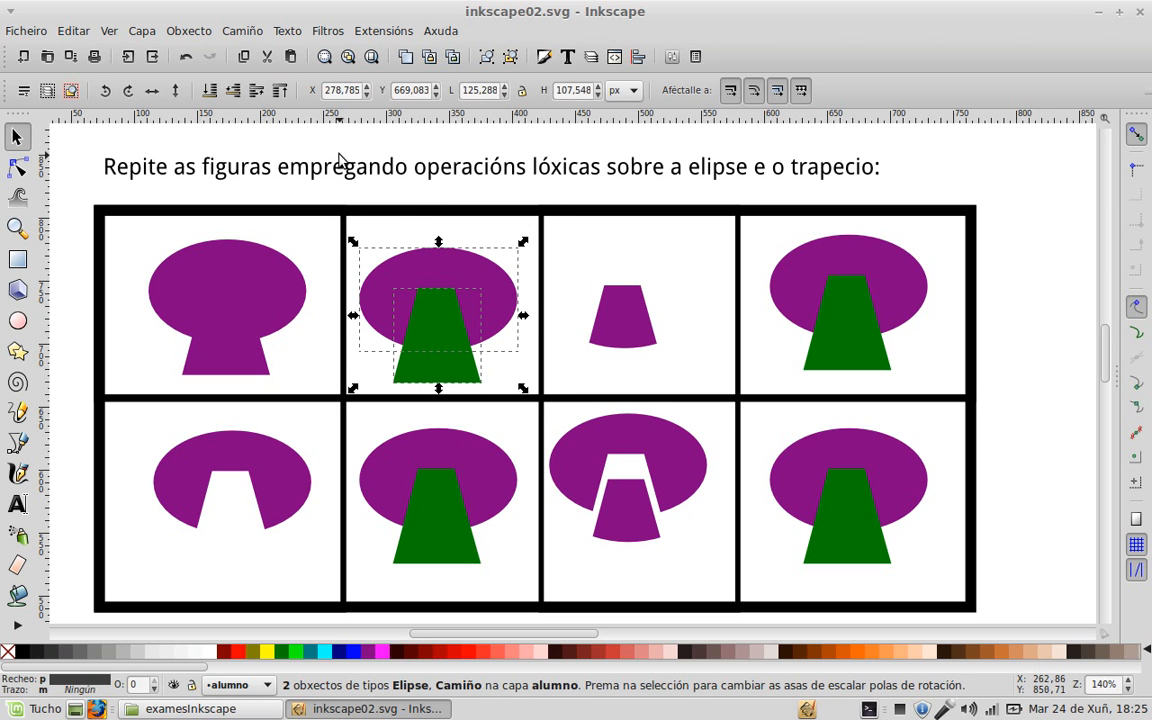
Step: Union the selected pair, then subtract the trapezoid from the bottom-middle ellipse
{"action": "left_click", "coordinate": [259, 35]}
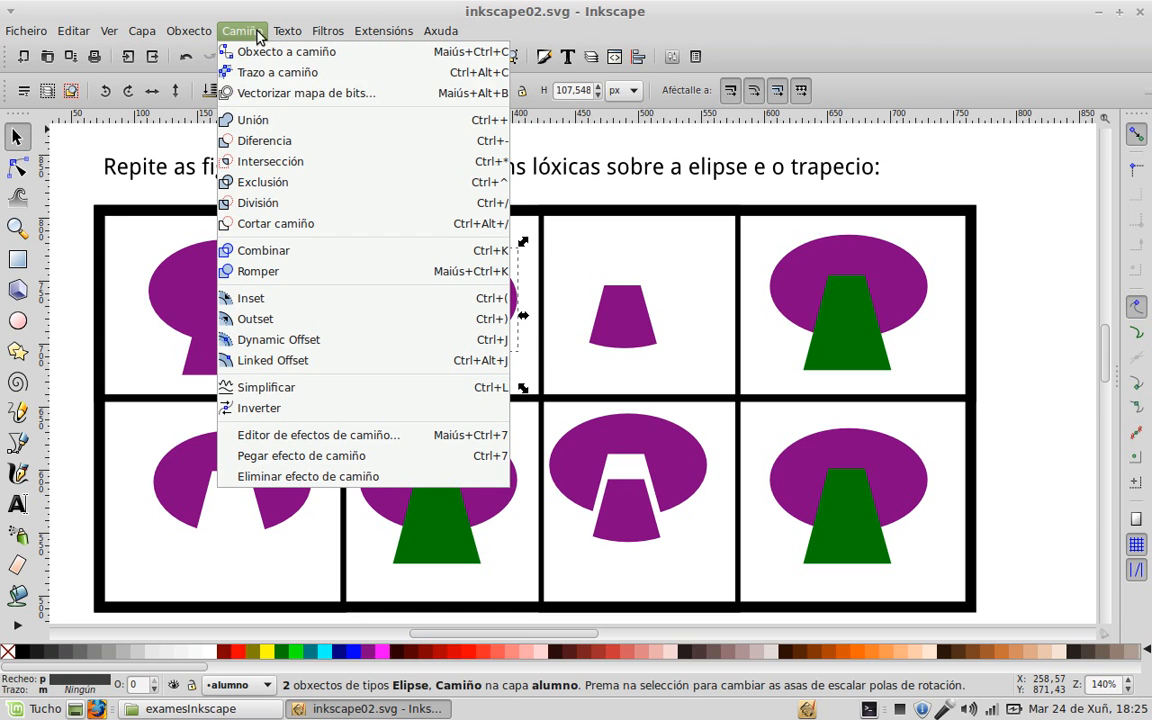
{"action": "left_click", "coordinate": [262, 120]}
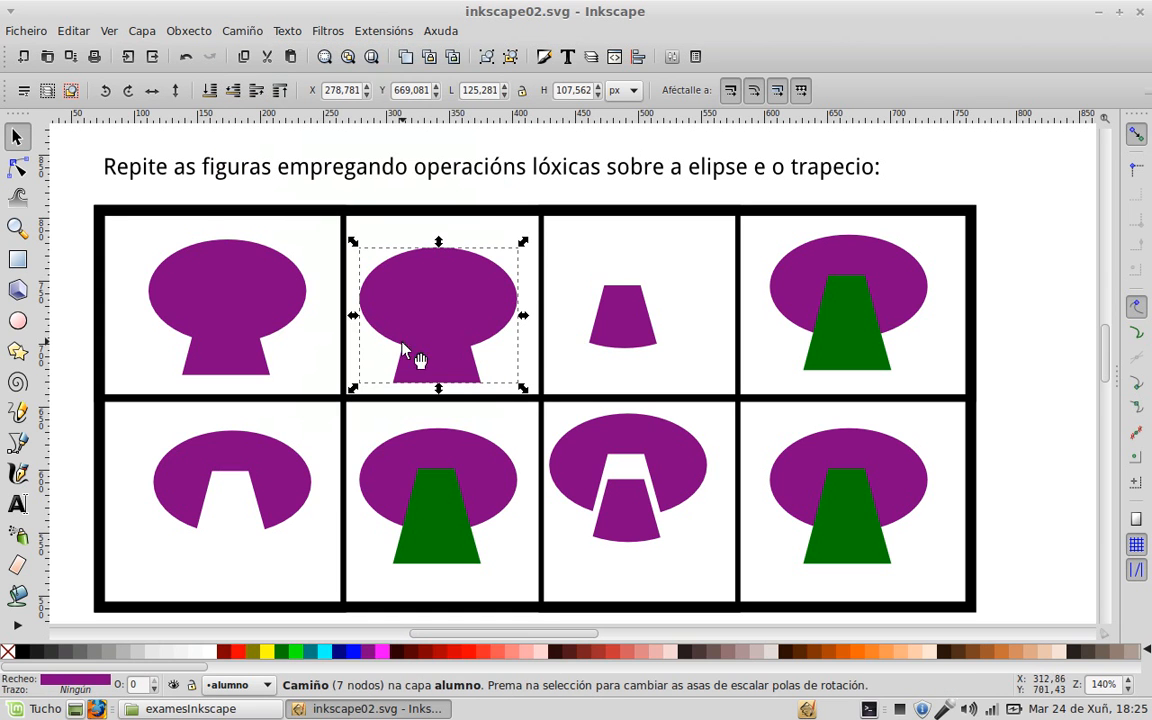
{"action": "left_click_drag", "start_coordinate": [531, 597], "coordinate": [312, 378]}
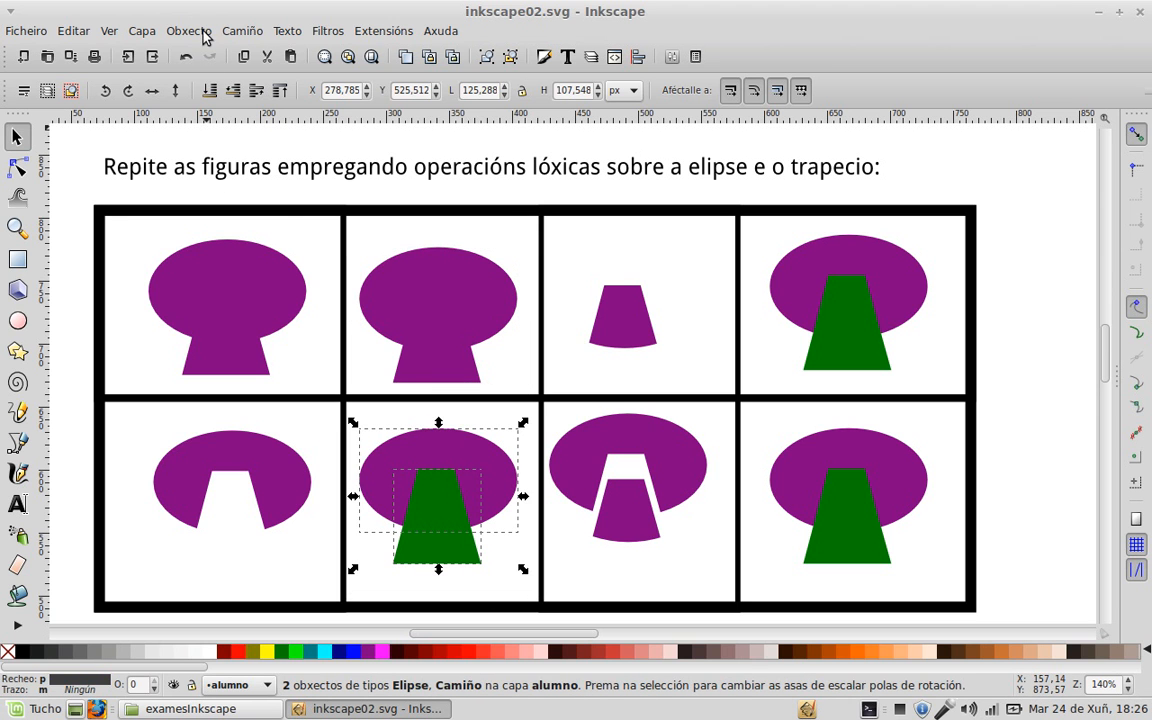
{"action": "left_click", "coordinate": [241, 30]}
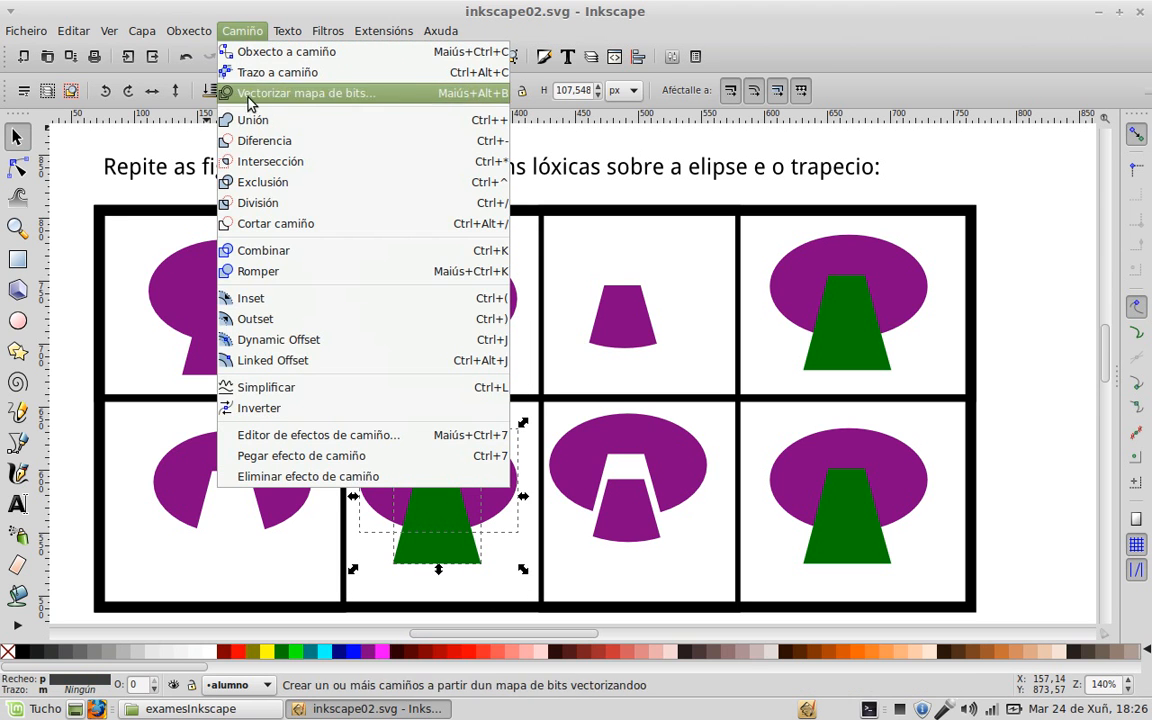
{"action": "left_click", "coordinate": [253, 139]}
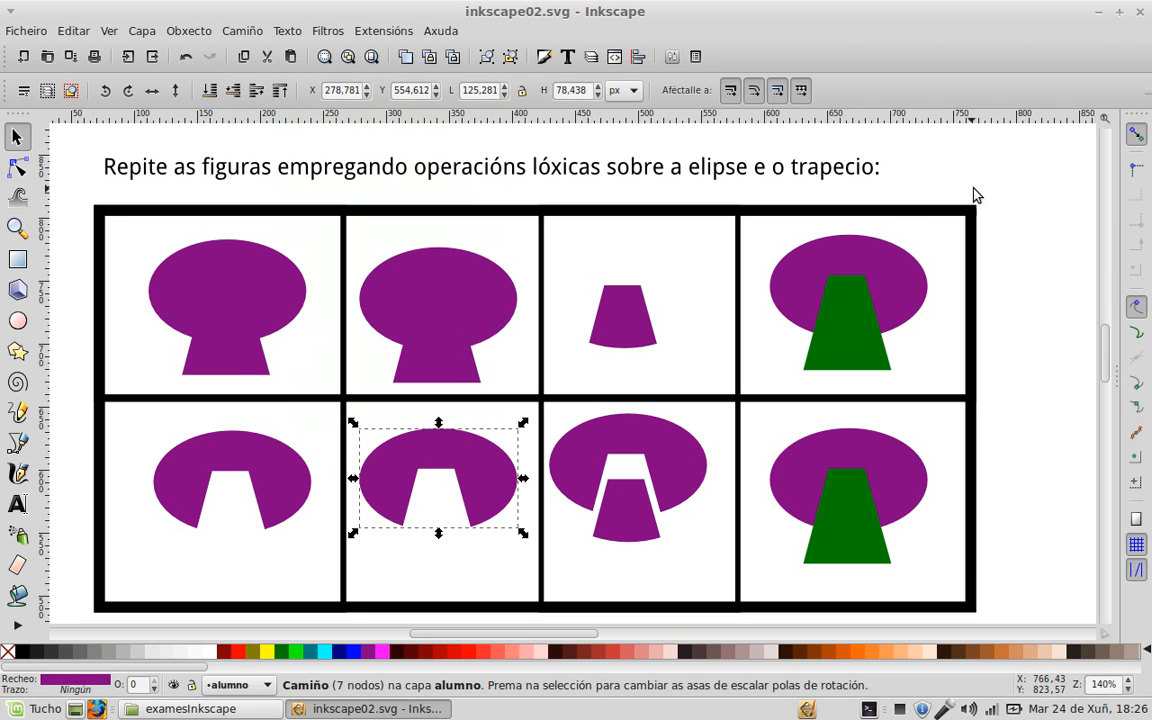
Step: Intersect the ellipse and trapezoid in the top-right cell
{"action": "left_click_drag", "start_coordinate": [1010, 181], "coordinate": [752, 392]}
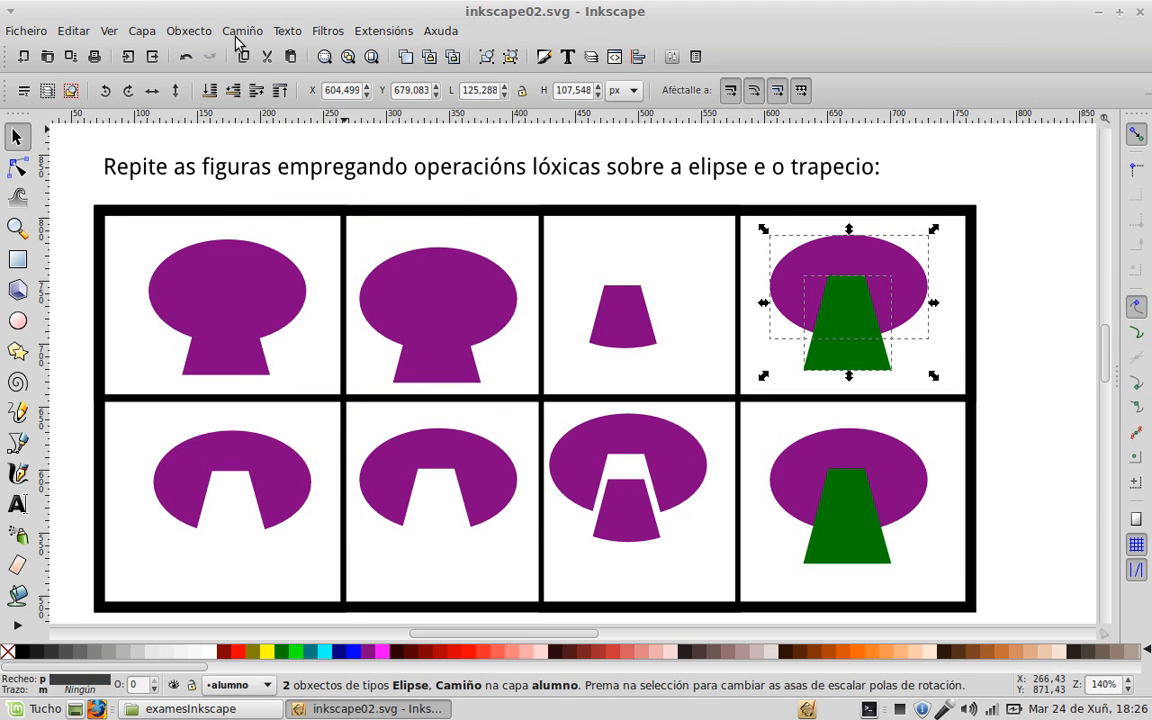
{"action": "left_click", "coordinate": [241, 30]}
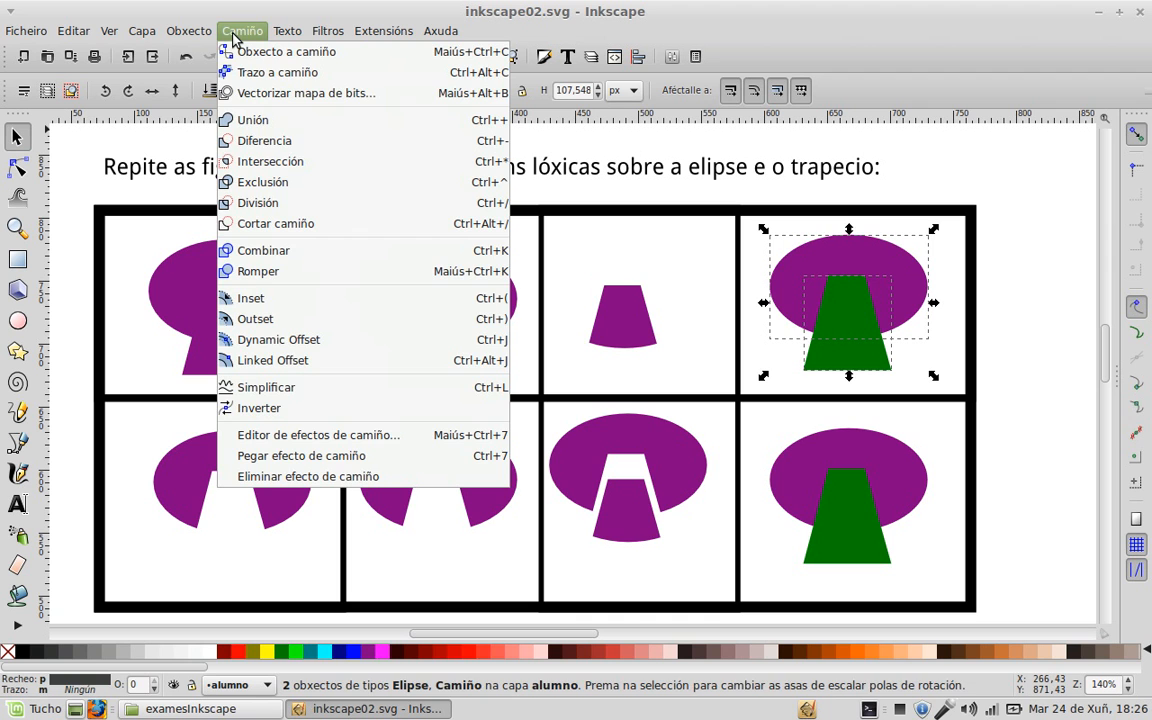
{"action": "left_click", "coordinate": [262, 162]}
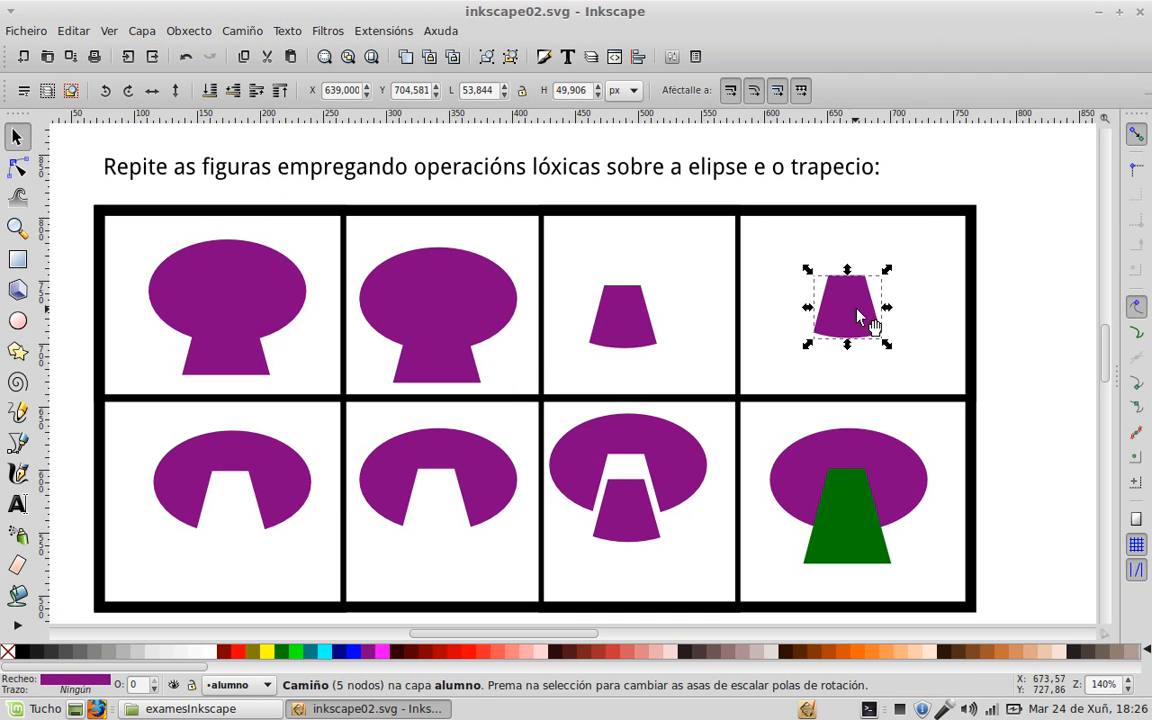
{"action": "left_click", "coordinate": [1047, 348]}
Step: Split the bottom-right ellipse along its trapezoid and move the trapezoid piece below it
{"action": "scroll", "coordinate": [1044, 349], "scroll_direction": "down", "scroll_amount": 2}
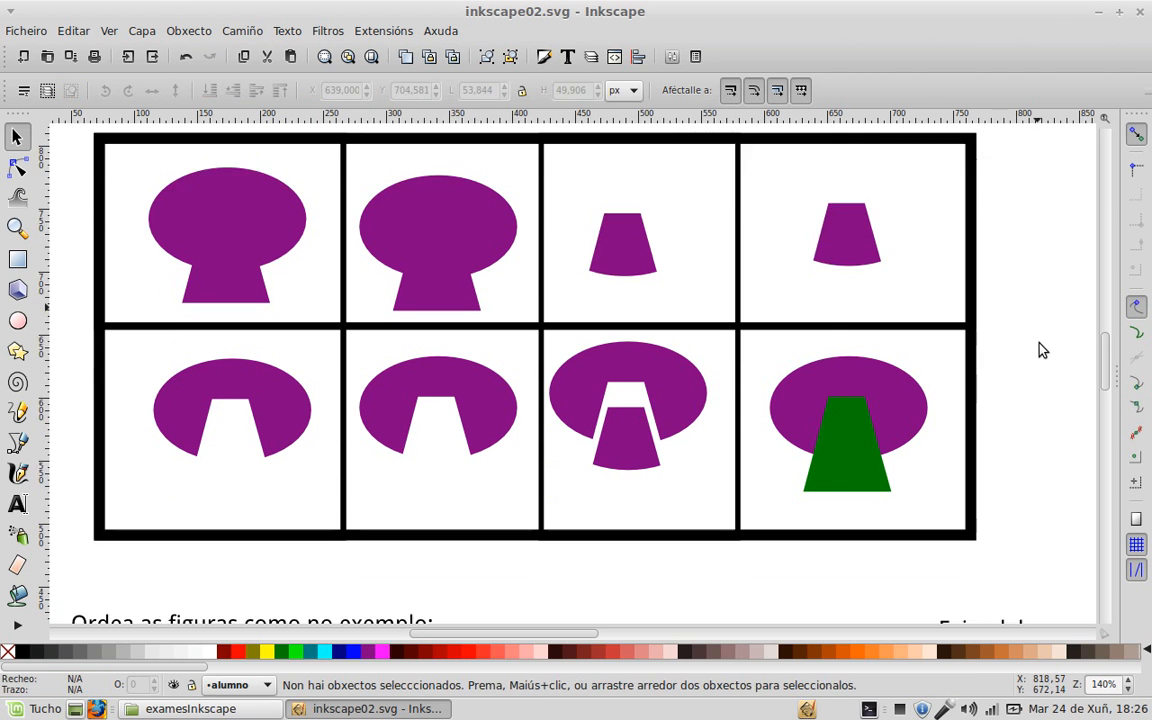
{"action": "left_click_drag", "start_coordinate": [1031, 277], "coordinate": [744, 516]}
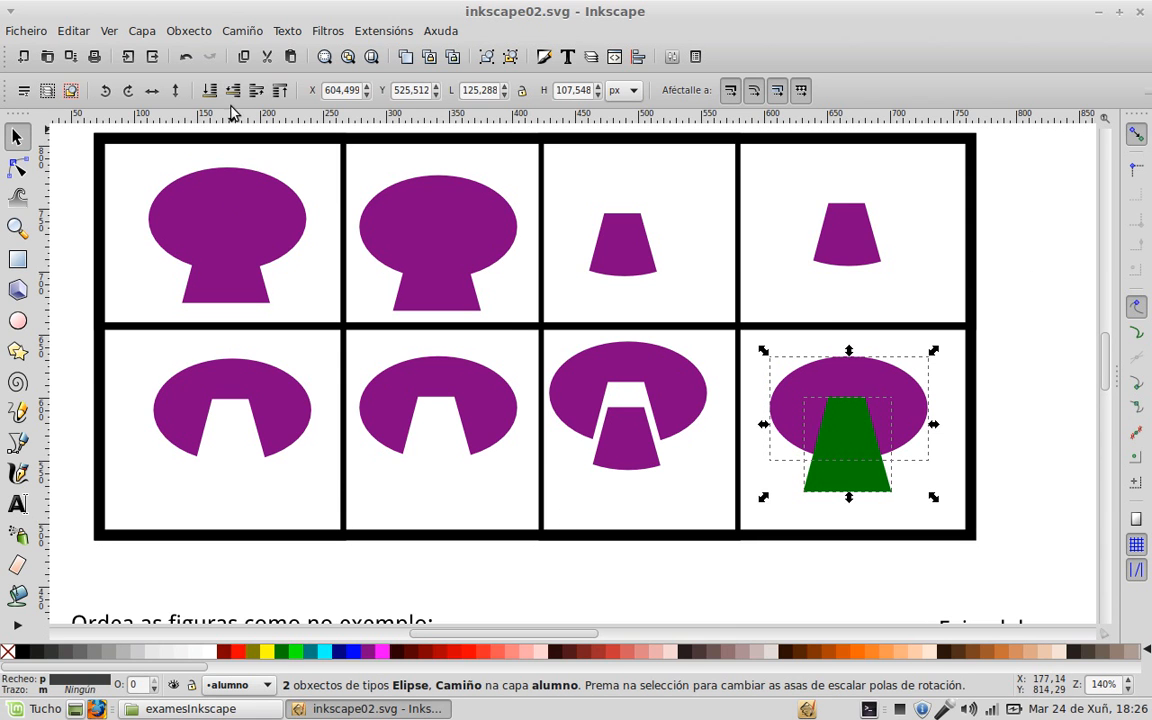
{"action": "left_click", "coordinate": [243, 32]}
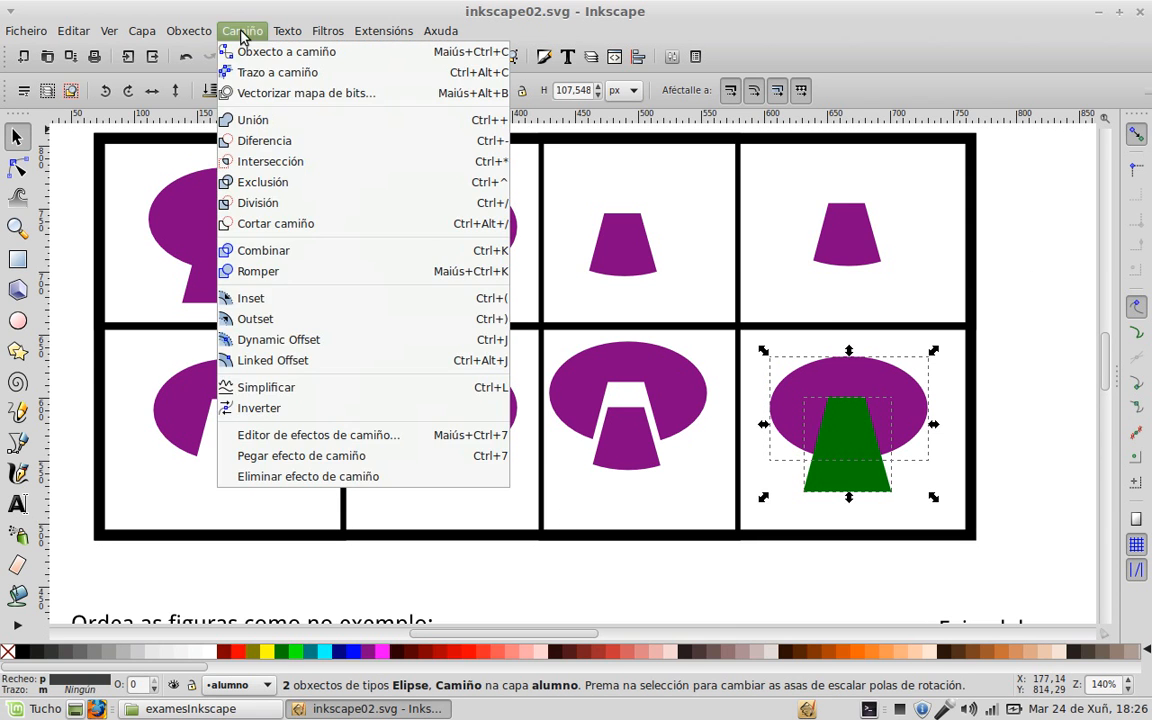
{"action": "left_click", "coordinate": [258, 203]}
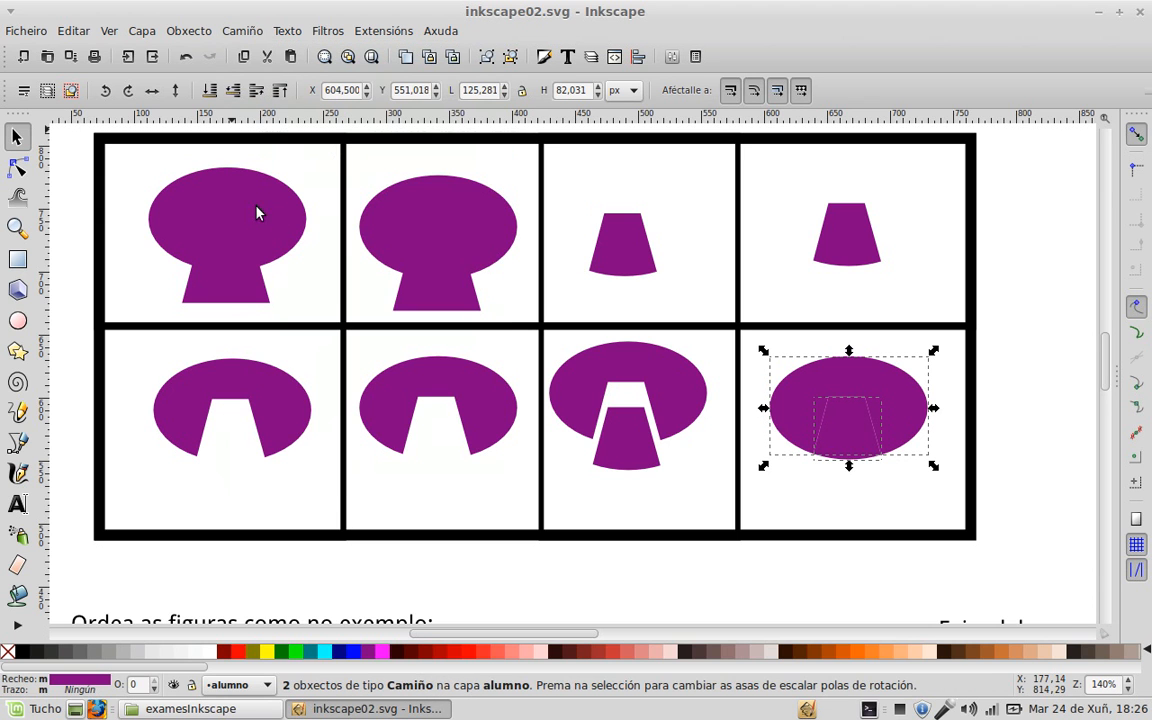
{"action": "left_click", "coordinate": [1017, 322]}
{"action": "left_click_drag", "start_coordinate": [858, 426], "coordinate": [857, 456]}
{"action": "left_click", "coordinate": [1005, 443]}
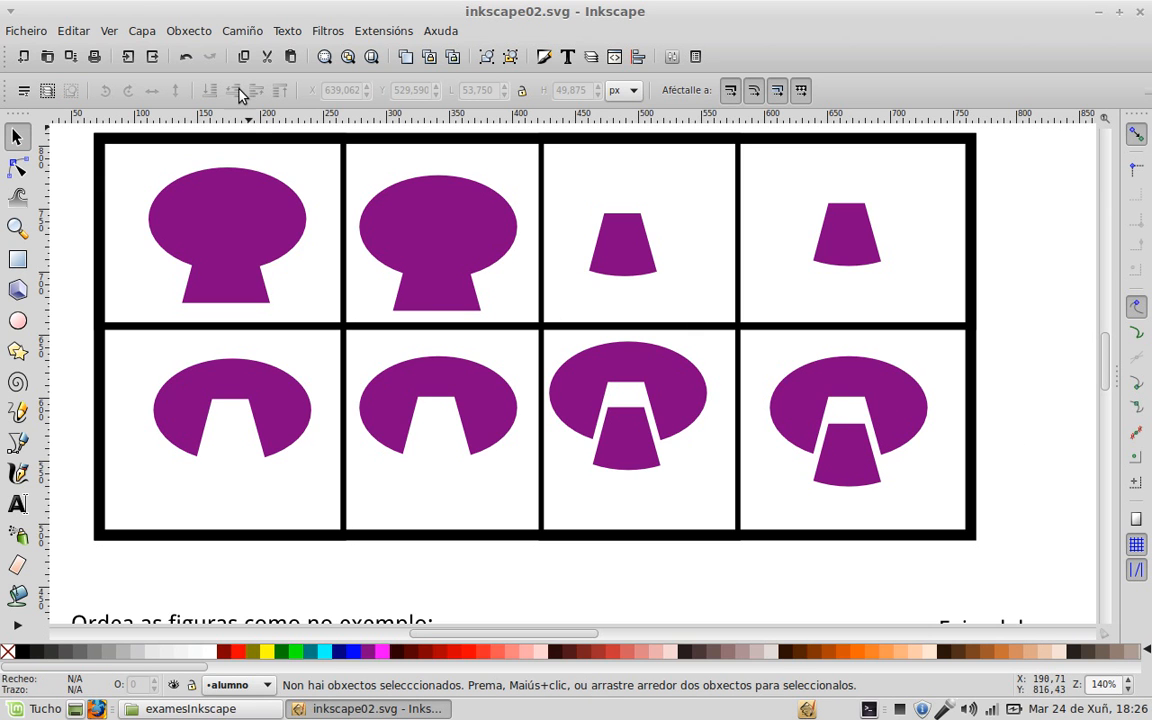
{"action": "left_click", "coordinate": [232, 30]}
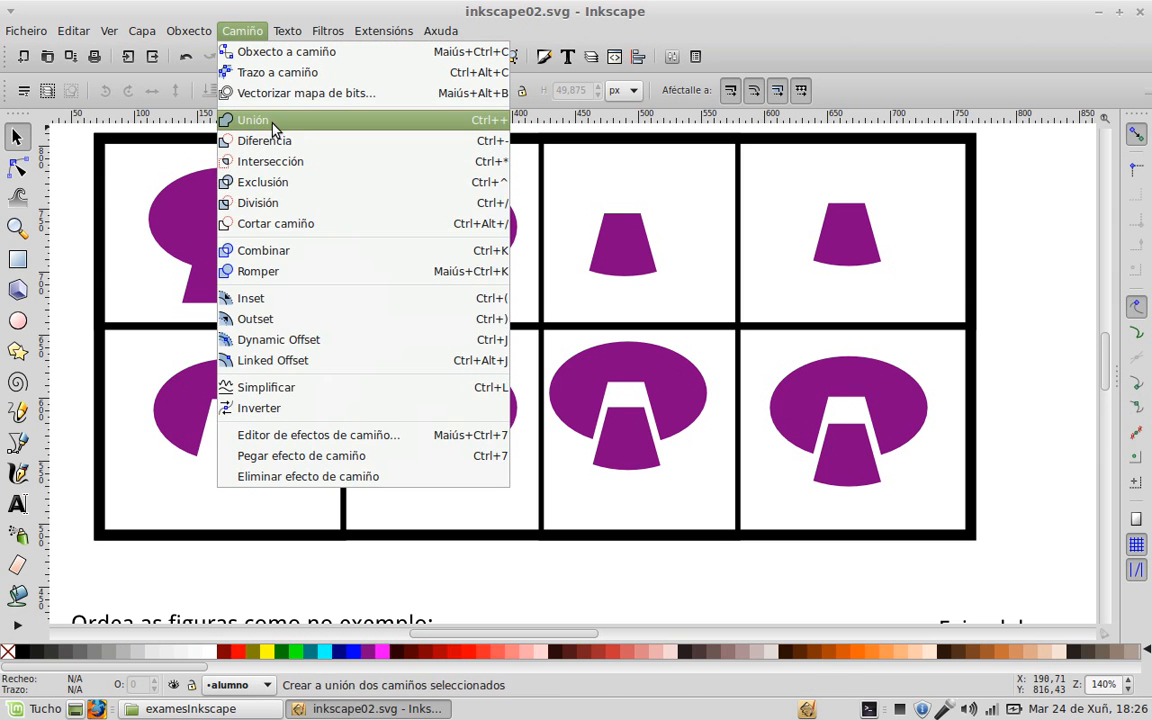
{"action": "left_click", "coordinate": [268, 7]}
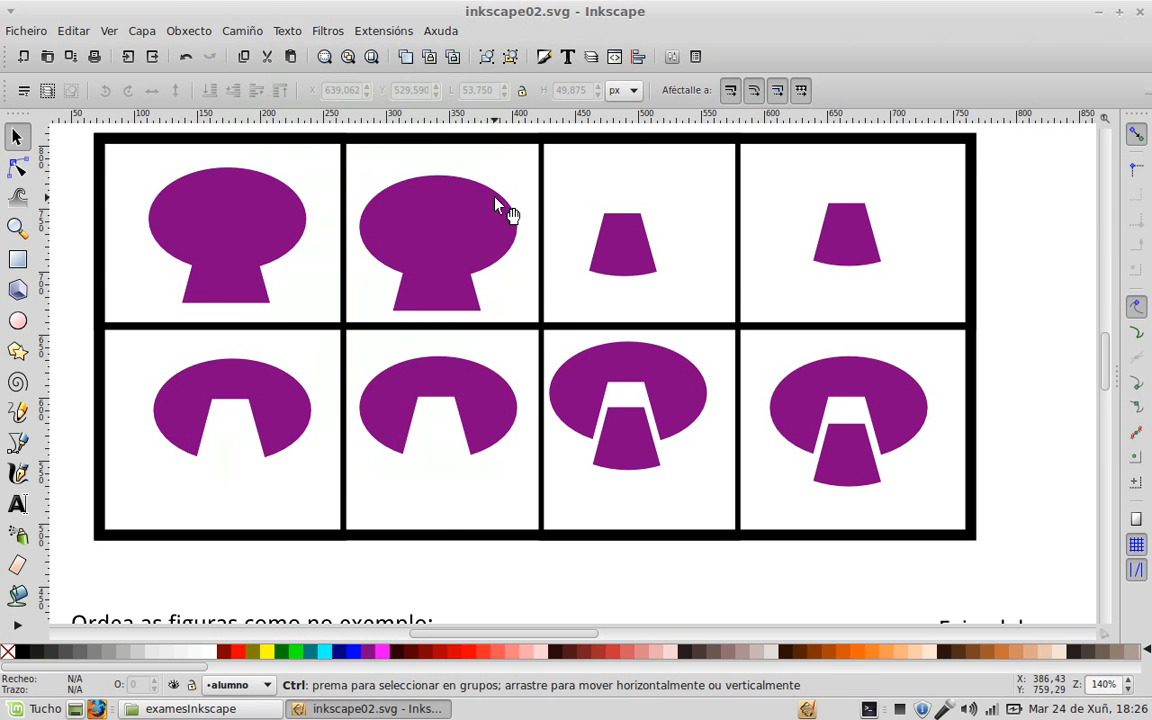
{"action": "scroll", "coordinate": [474, 238], "scroll_direction": "down", "scroll_amount": 2, "text": "ctrl"}
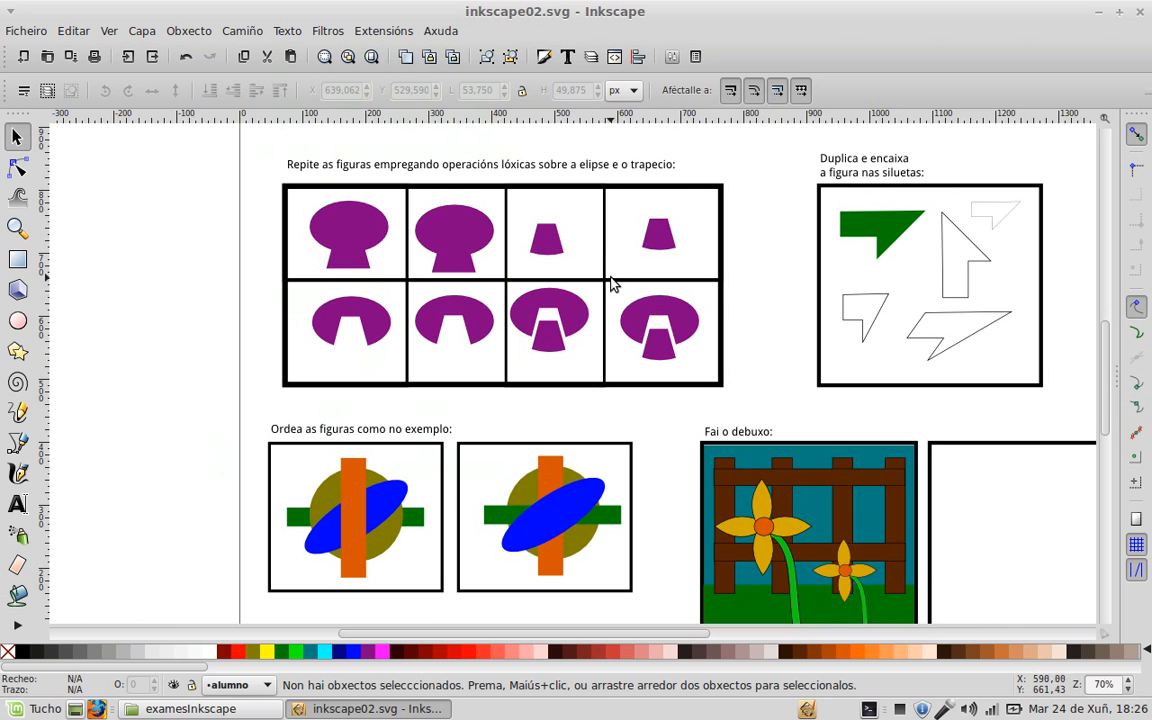
Step: Duplicate the green shape into copies positioned over the silhouettes
{"action": "scroll", "coordinate": [600, 280], "scroll_direction": "down", "scroll_amount": 1}
{"action": "left_click_drag", "start_coordinate": [795, 205], "coordinate": [578, 360]}
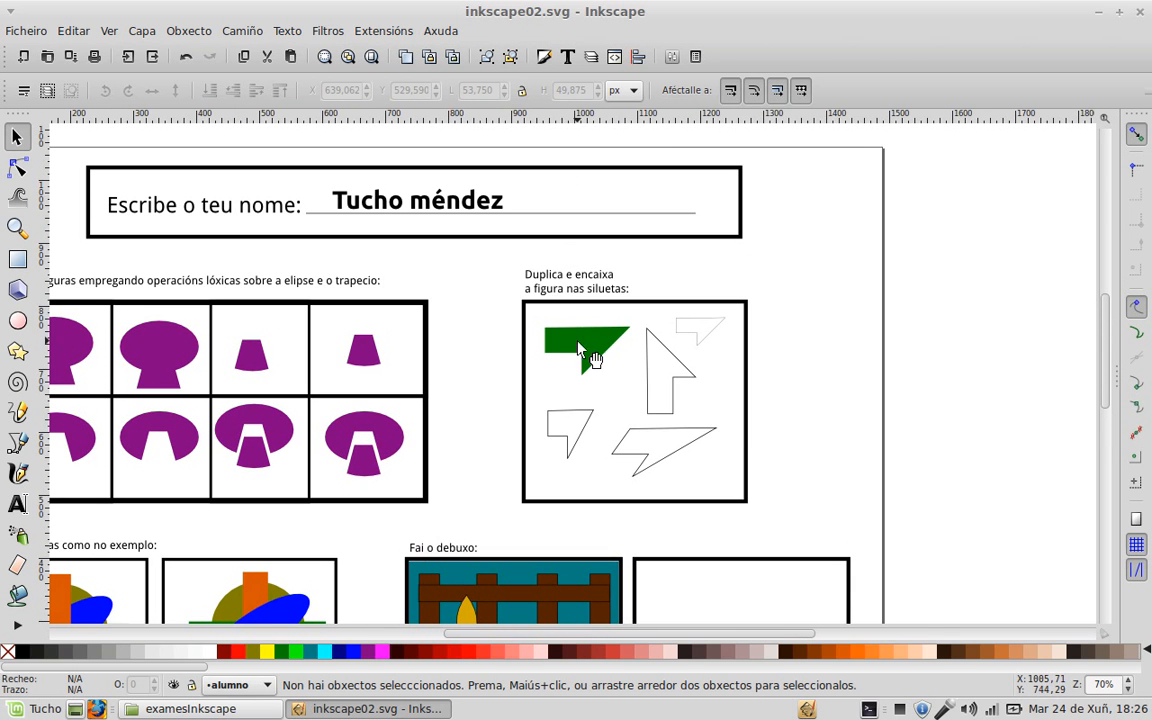
{"action": "scroll", "coordinate": [643, 363], "scroll_direction": "up", "scroll_amount": 1, "text": "ctrl"}
{"action": "scroll", "coordinate": [643, 363], "scroll_direction": "up", "scroll_amount": 1, "text": "ctrl"}
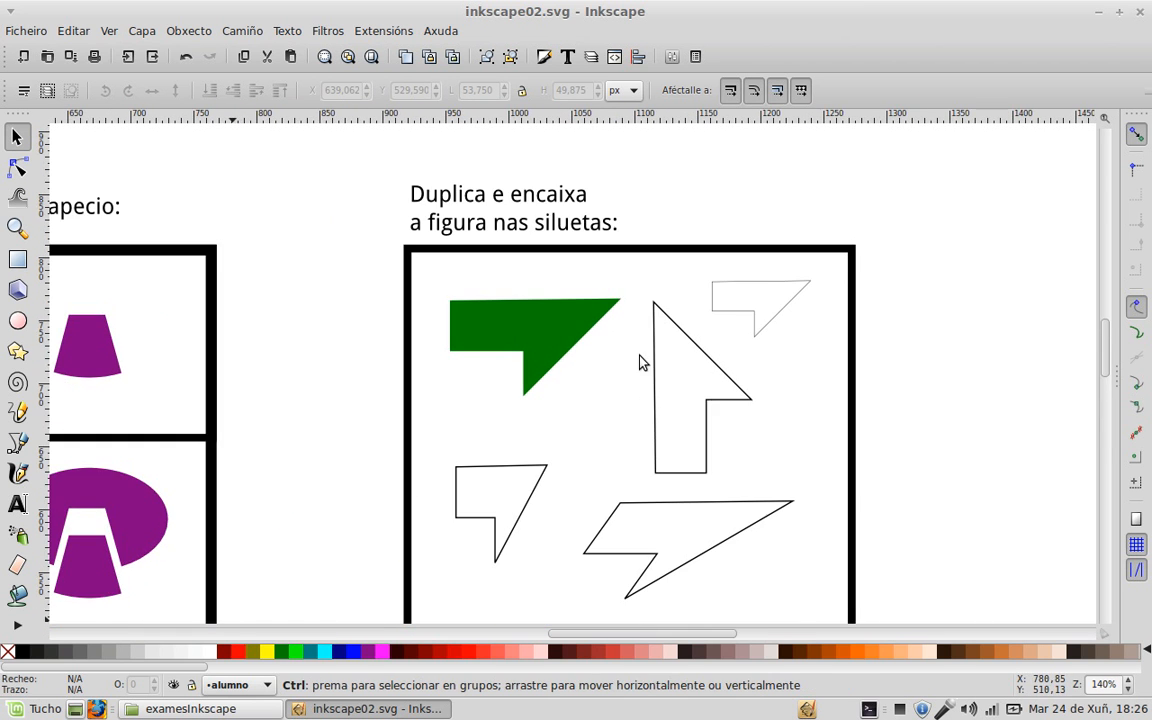
{"action": "left_click", "coordinate": [548, 360]}
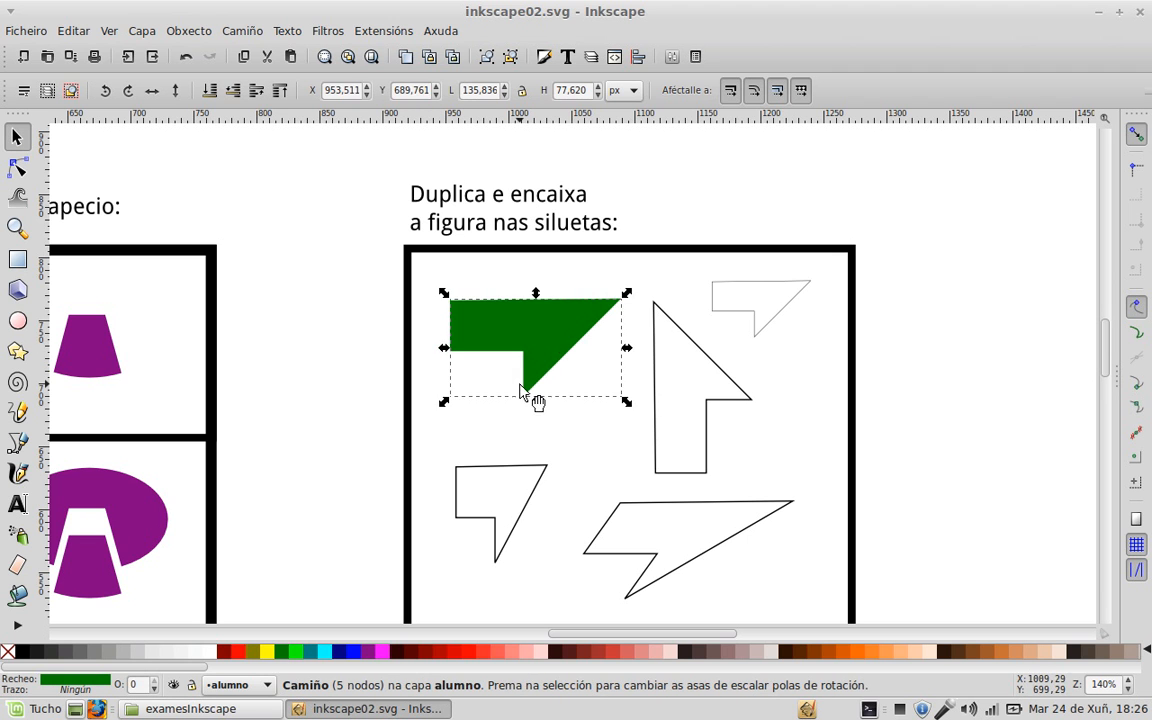
{"action": "mouse_move", "coordinate": [548, 363]}
{"action": "left_mouse_down"}
{"action": "mouse_move", "coordinate": [792, 339]}
{"action": "mouse_move", "coordinate": [576, 373]}
{"action": "mouse_move", "coordinate": [537, 355]}
{"action": "left_mouse_up"}
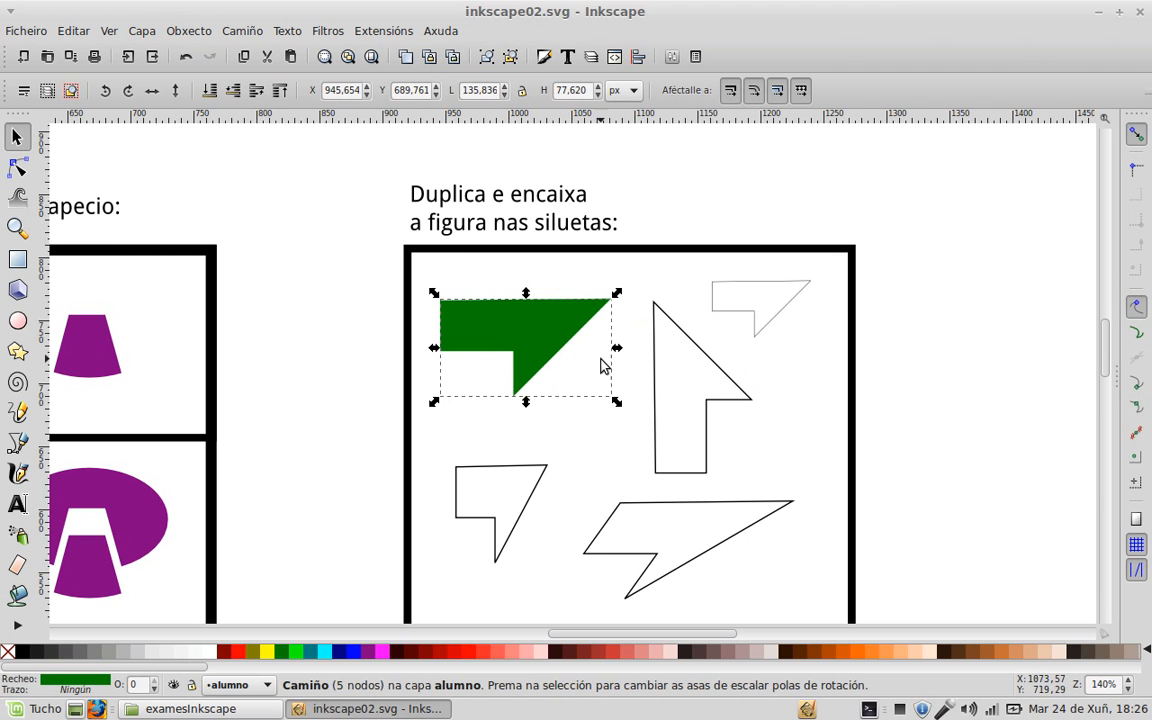
{"action": "scroll", "coordinate": [668, 378], "scroll_direction": "down", "scroll_amount": 2}
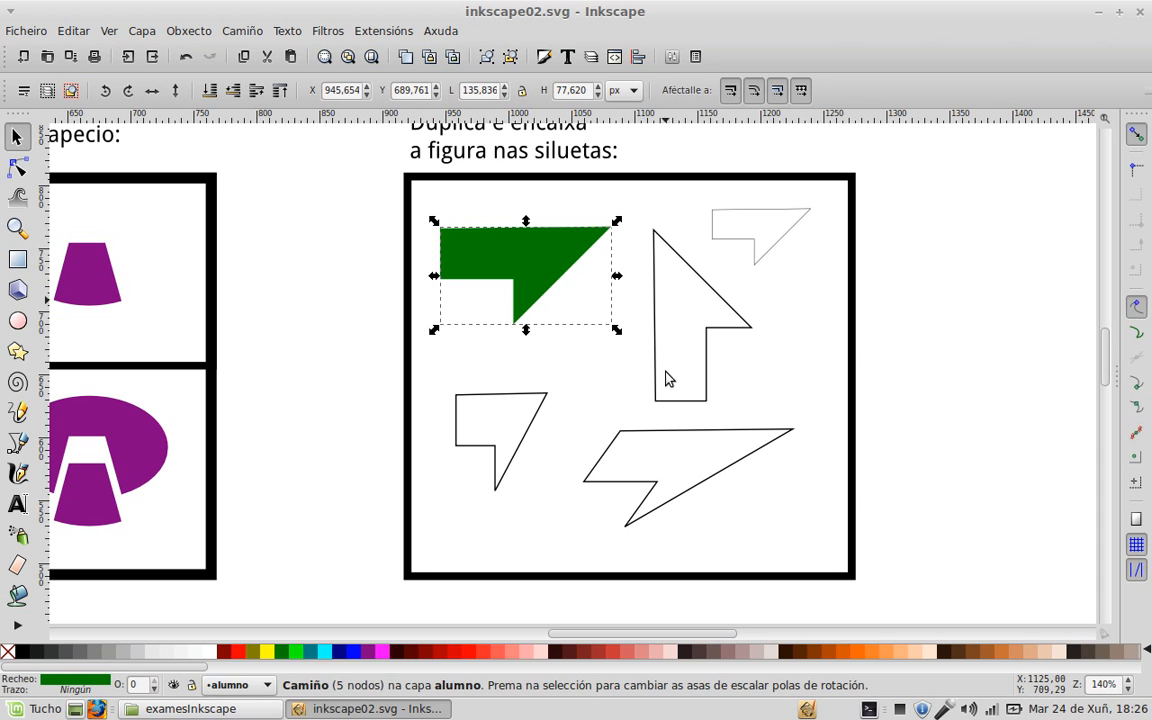
{"action": "key", "text": "ctrl"}
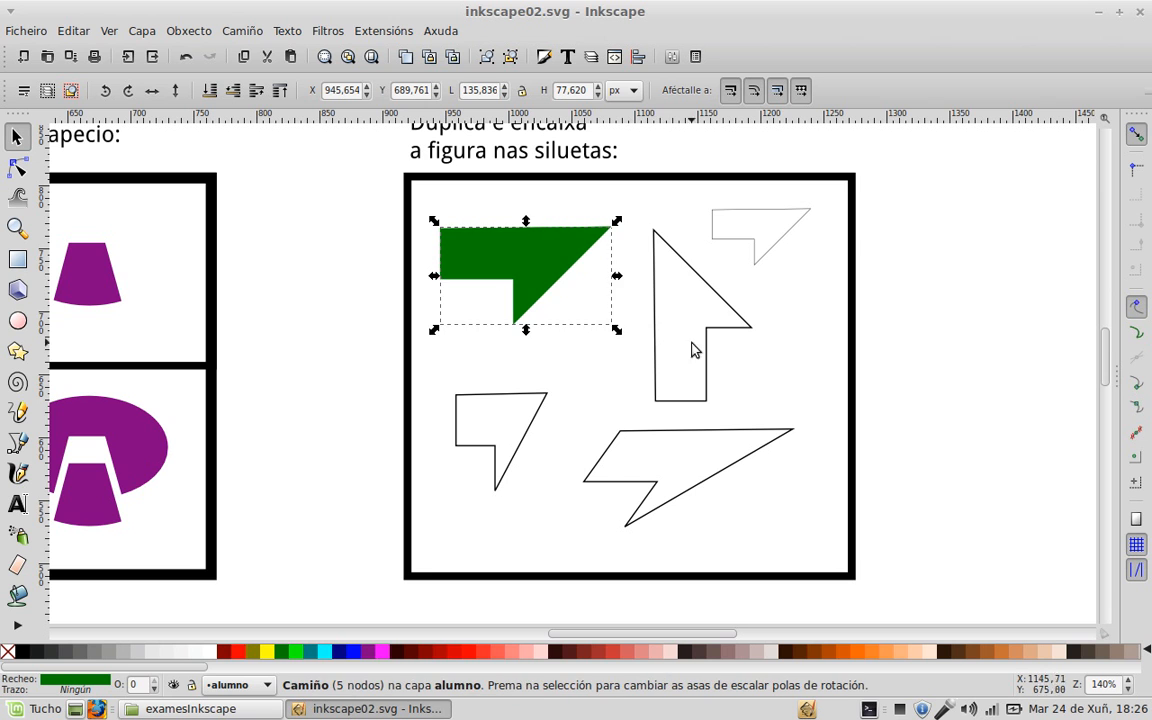
{"action": "left_click_drag", "start_coordinate": [616, 262], "coordinate": [532, 422]}
{"action": "key", "text": "ctrl+d"}
{"action": "key", "text": "ctrl+d"}
{"action": "key", "text": "ctrl+d"}
Step: Move one green copy onto the small top-right silhouette and scale it down to fit
{"action": "left_click_drag", "start_coordinate": [785, 286], "coordinate": [856, 309]}
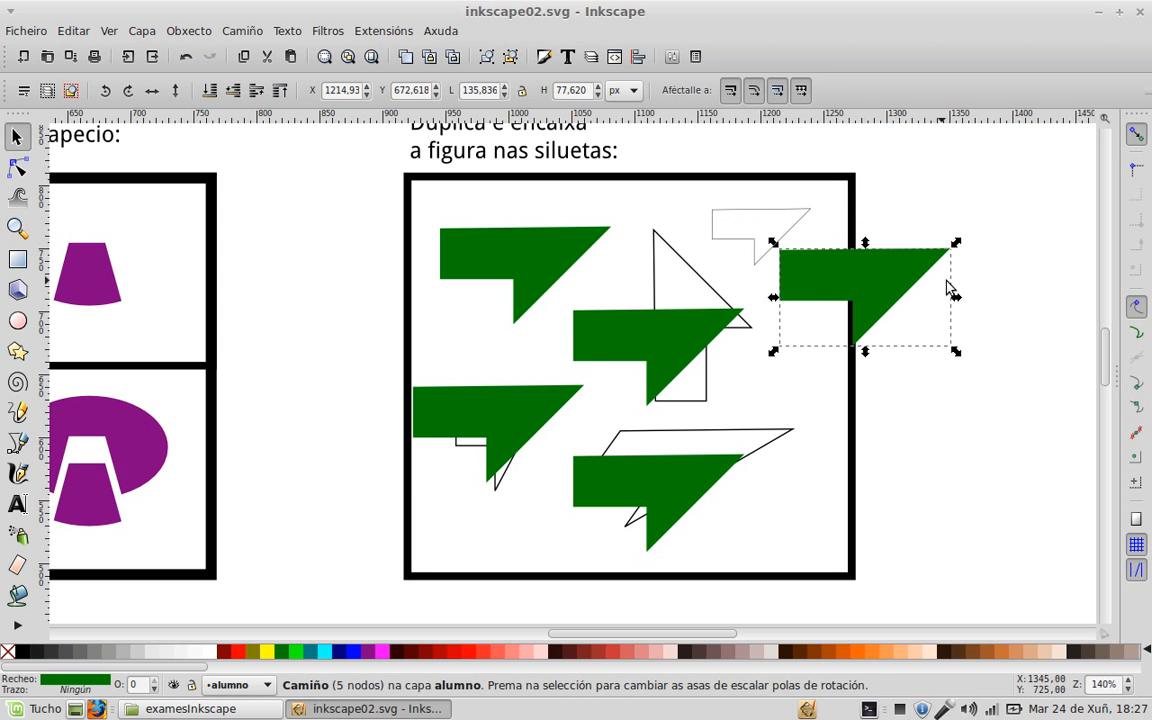
{"action": "left_click_drag", "start_coordinate": [902, 293], "coordinate": [874, 294]}
{"action": "left_click_drag", "start_coordinate": [806, 248], "coordinate": [761, 228]}
{"action": "left_click_drag", "start_coordinate": [820, 271], "coordinate": [814, 280]}
{"action": "left_click", "coordinate": [797, 337]}
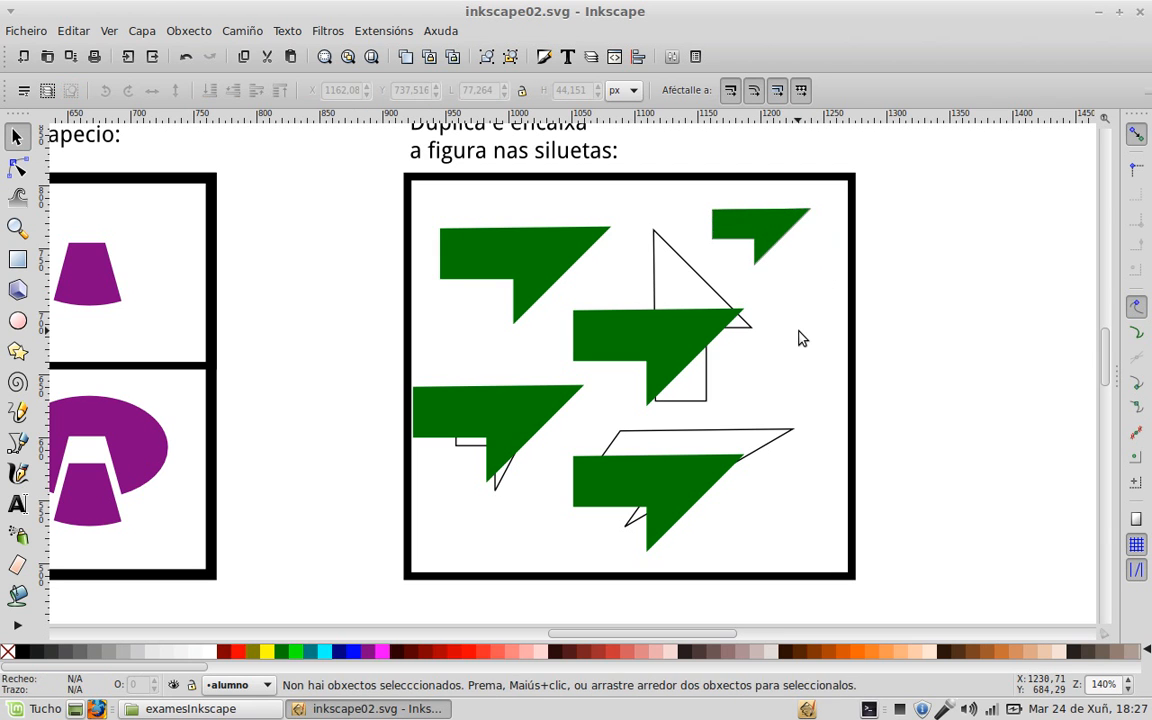
Step: Rotate a green copy about 90° and fit it onto the upright arrow-shaped silhouette
{"action": "scroll", "coordinate": [761, 337], "scroll_direction": "up", "scroll_amount": 2}
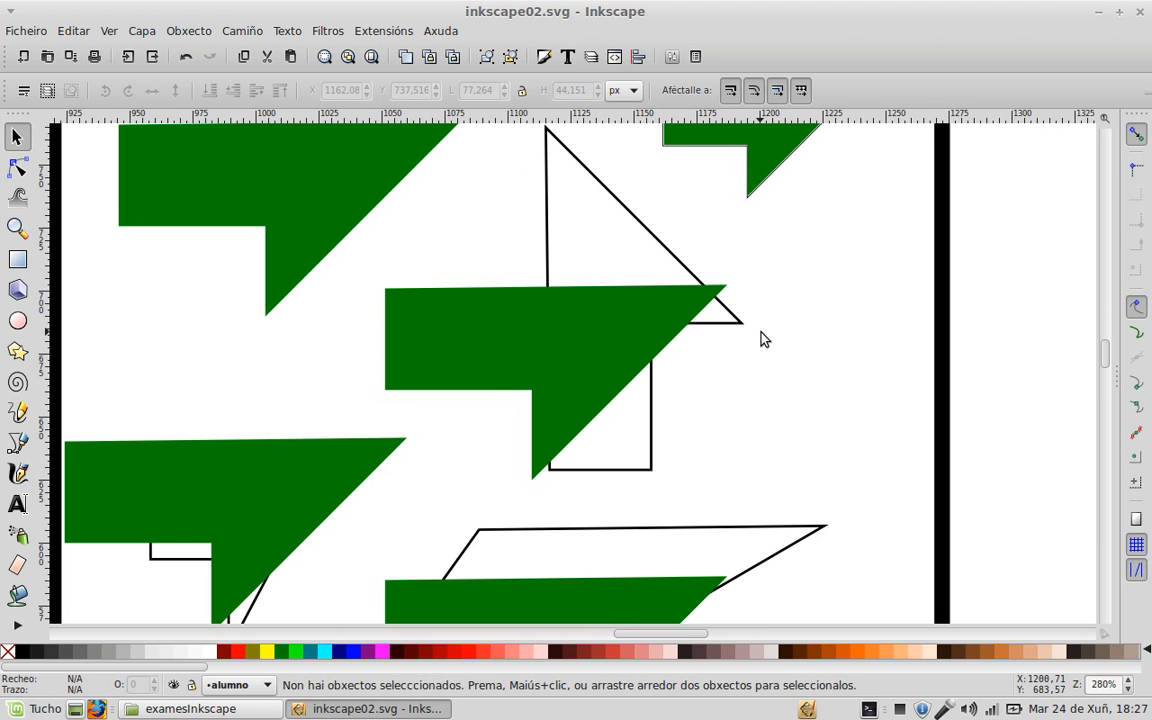
{"action": "left_click", "coordinate": [646, 336]}
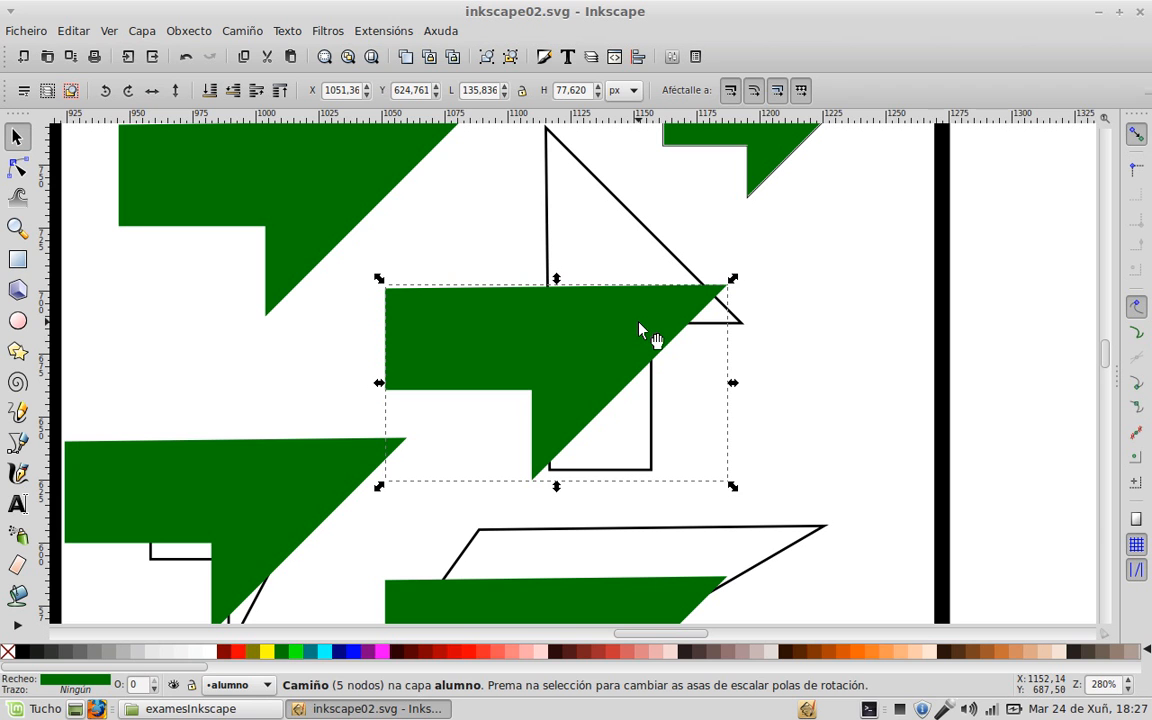
{"action": "left_click", "coordinate": [640, 328]}
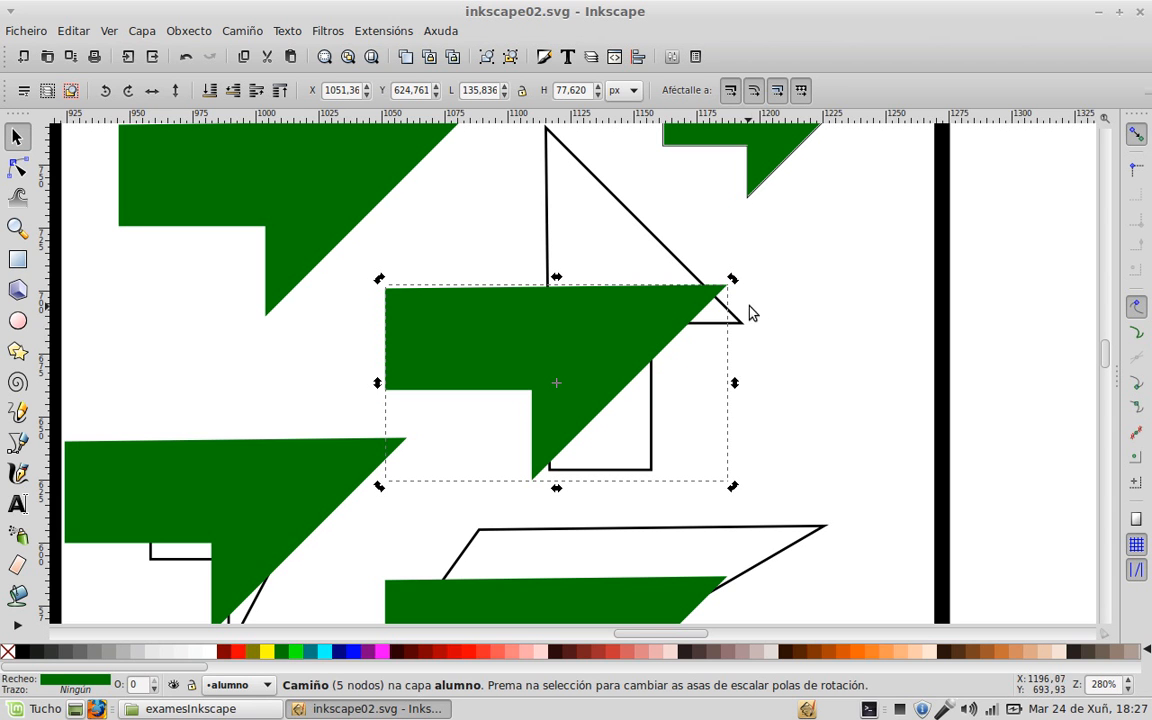
{"action": "left_click_drag", "start_coordinate": [732, 280], "coordinate": [457, 210]}
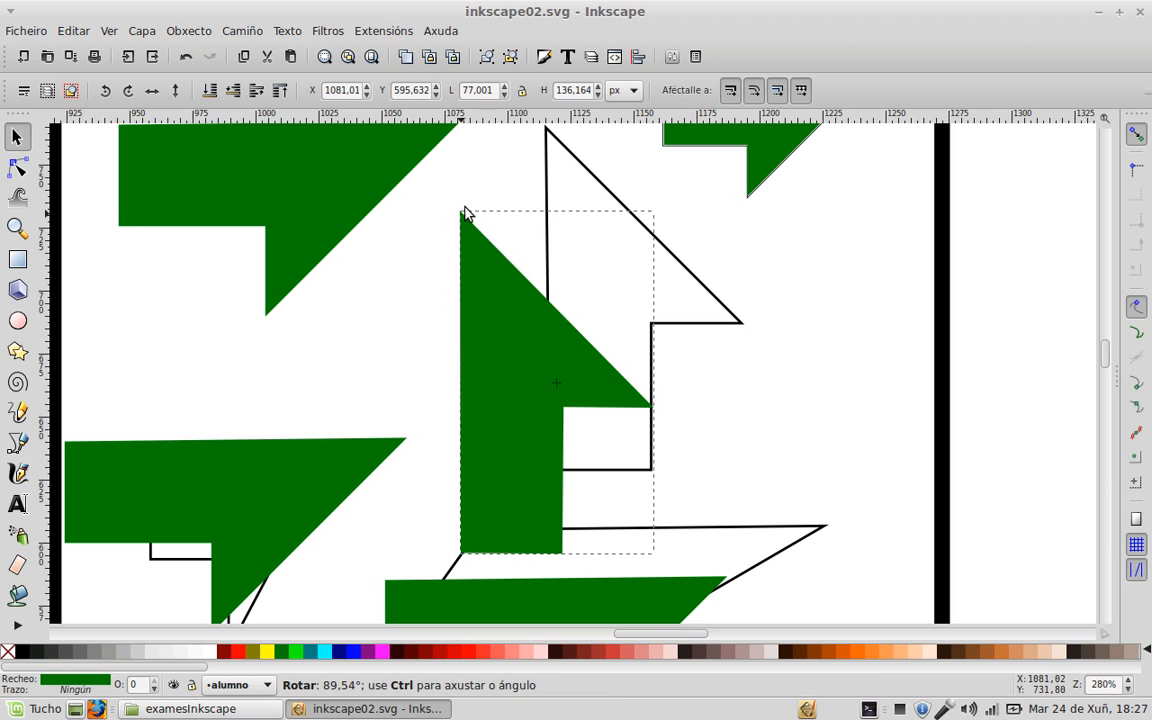
{"action": "left_click_drag", "start_coordinate": [489, 416], "coordinate": [578, 326]}
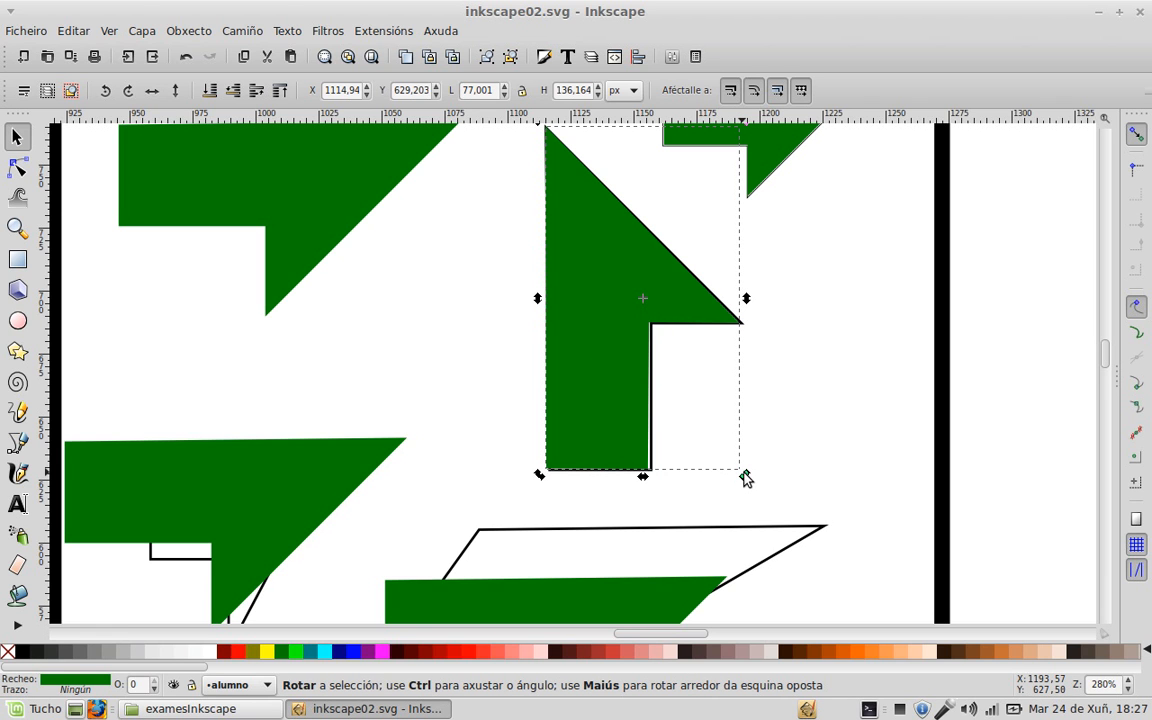
{"action": "left_click_drag", "start_coordinate": [745, 478], "coordinate": [746, 474]}
{"action": "left_click", "coordinate": [836, 427]}
{"action": "scroll", "coordinate": [825, 428], "scroll_direction": "down", "scroll_amount": 5}
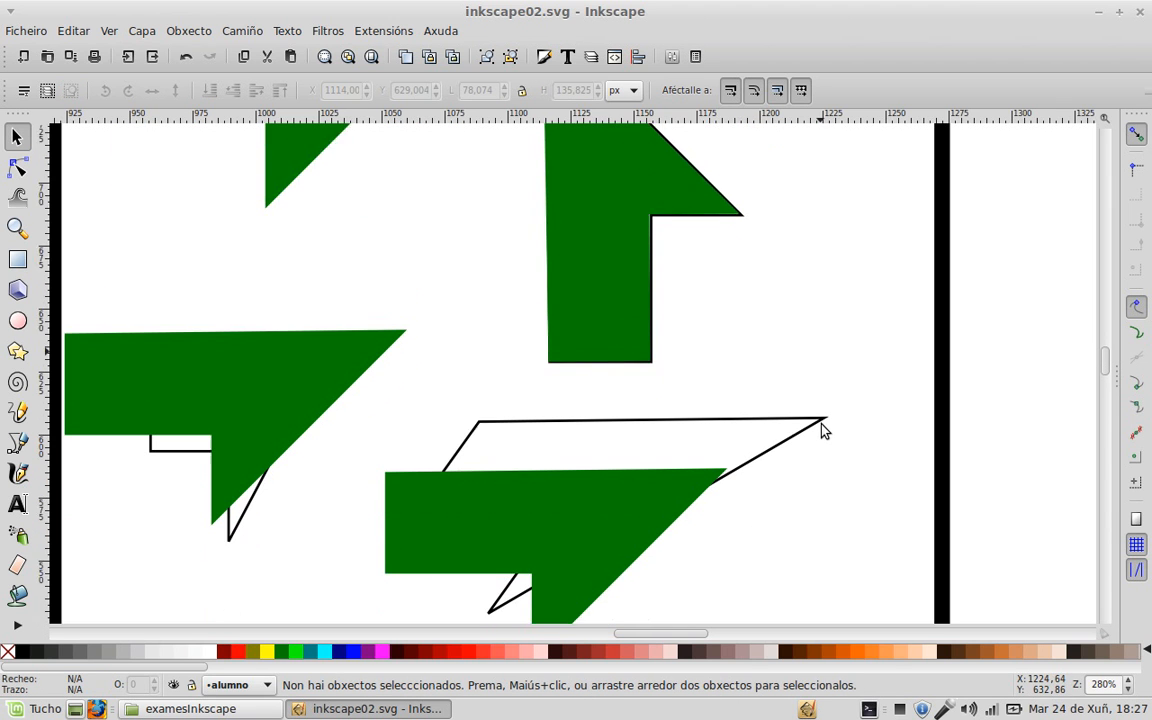
Step: Skew the lower green copy so it fills the long lightning-shaped silhouette
{"action": "left_click_drag", "start_coordinate": [614, 420], "coordinate": [637, 400]}
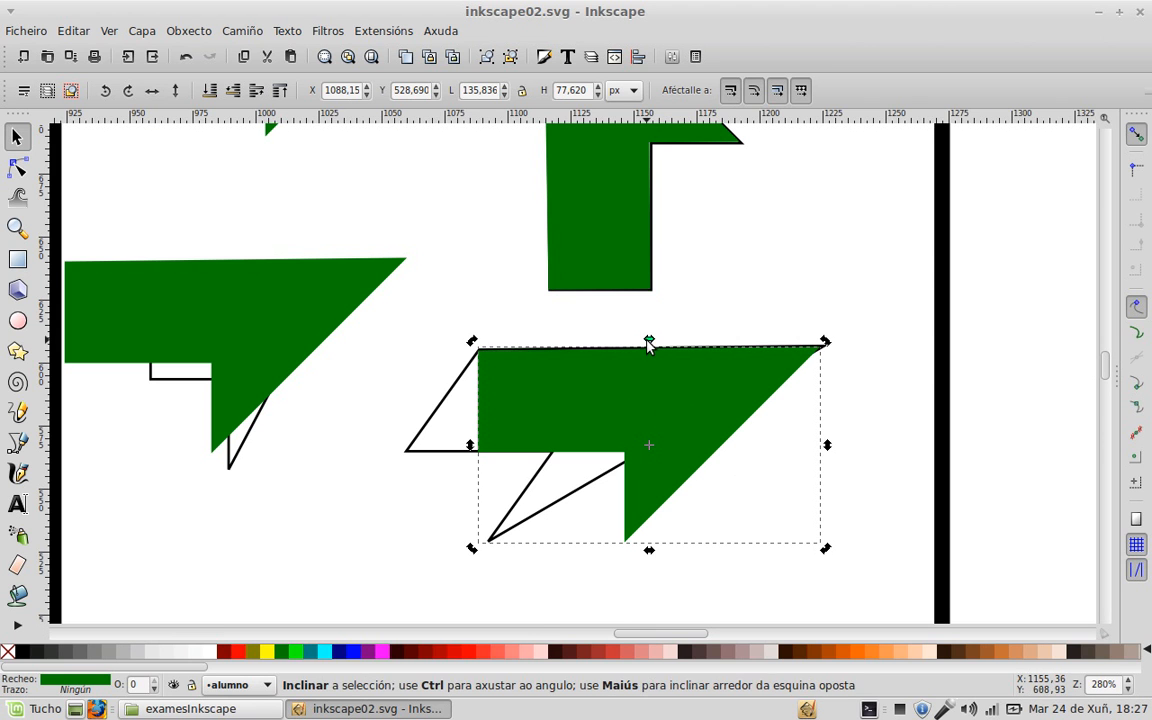
{"action": "left_click_drag", "start_coordinate": [649, 343], "coordinate": [704, 356]}
{"action": "left_click_drag", "start_coordinate": [789, 386], "coordinate": [715, 378]}
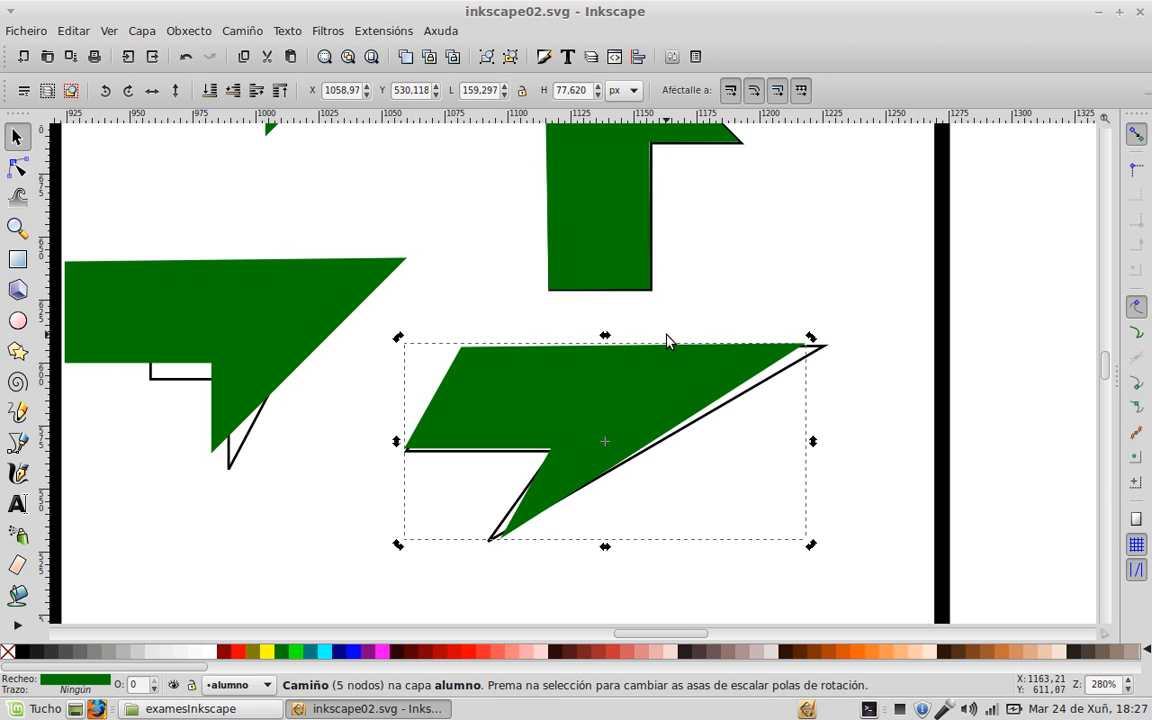
{"action": "left_click", "coordinate": [611, 335]}
{"action": "left_click", "coordinate": [606, 358]}
{"action": "left_click", "coordinate": [606, 358]}
{"action": "left_click_drag", "start_coordinate": [606, 342], "coordinate": [634, 378]}
{"action": "left_click", "coordinate": [630, 355]}
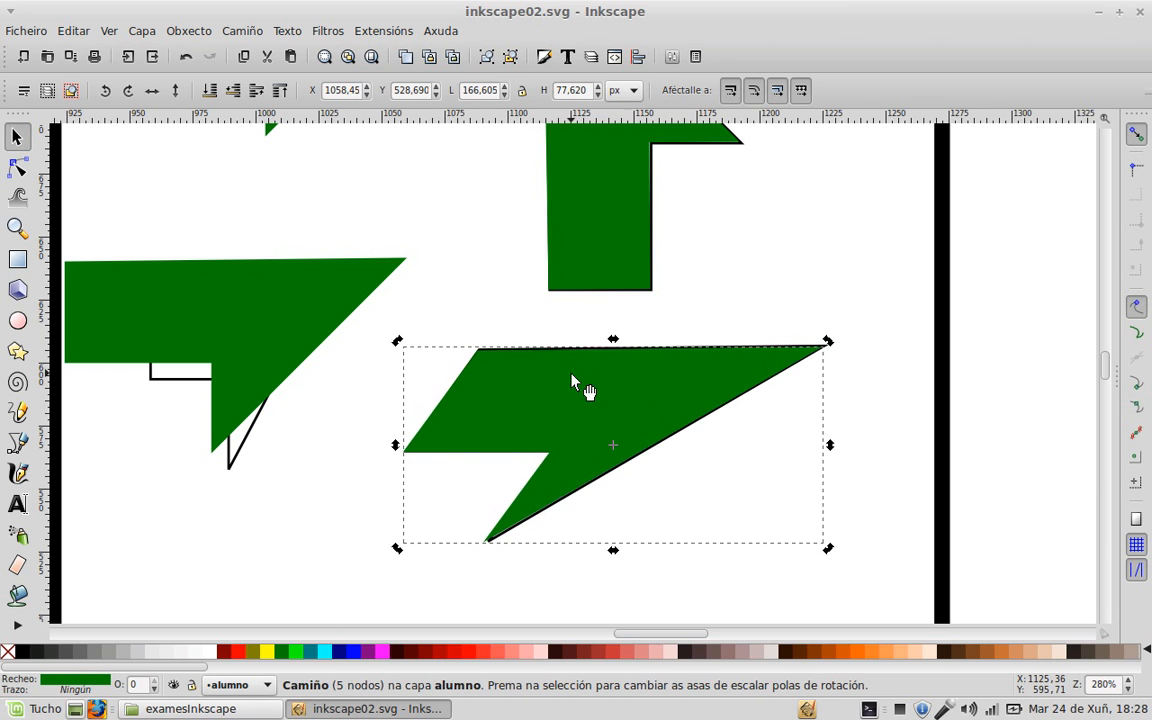
Step: Move the left green copy onto the small left silhouette and narrow it to fit
{"action": "scroll", "coordinate": [458, 432], "scroll_direction": "left", "scroll_amount": 5}
{"action": "left_click_drag", "start_coordinate": [495, 356], "coordinate": [594, 374]}
{"action": "left_click_drag", "start_coordinate": [584, 368], "coordinate": [578, 369]}
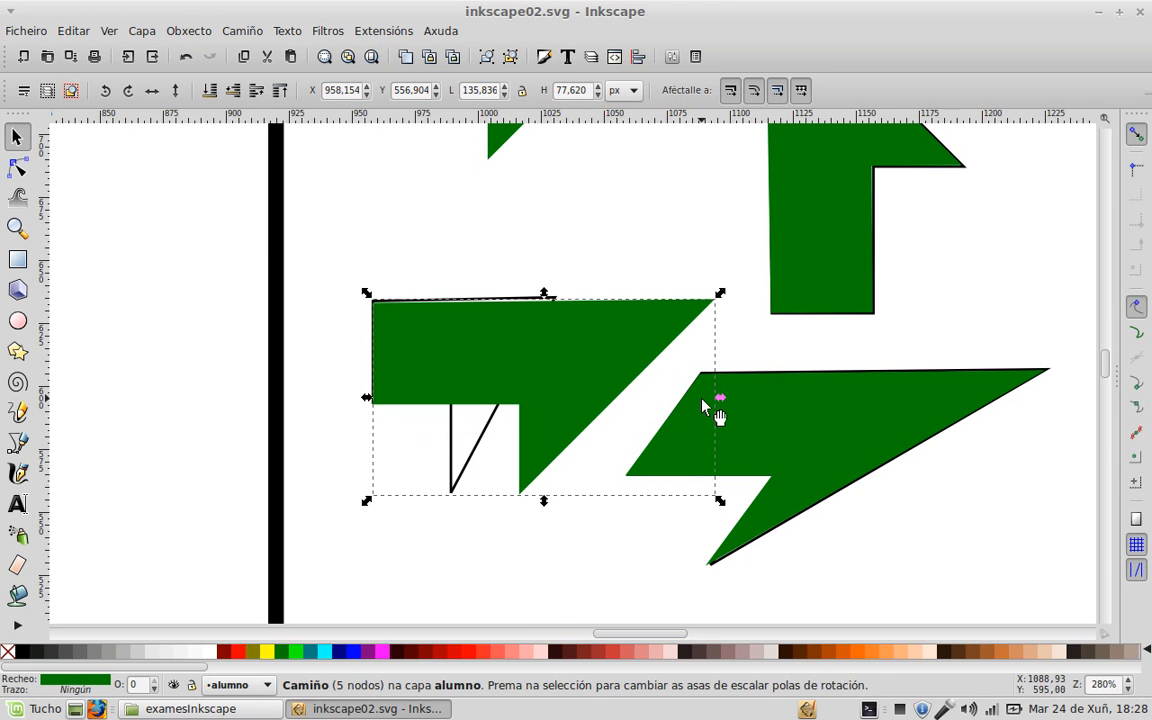
{"action": "left_click_drag", "start_coordinate": [721, 403], "coordinate": [558, 416]}
{"action": "left_click_drag", "start_coordinate": [493, 373], "coordinate": [495, 370]}
{"action": "left_click", "coordinate": [620, 327]}
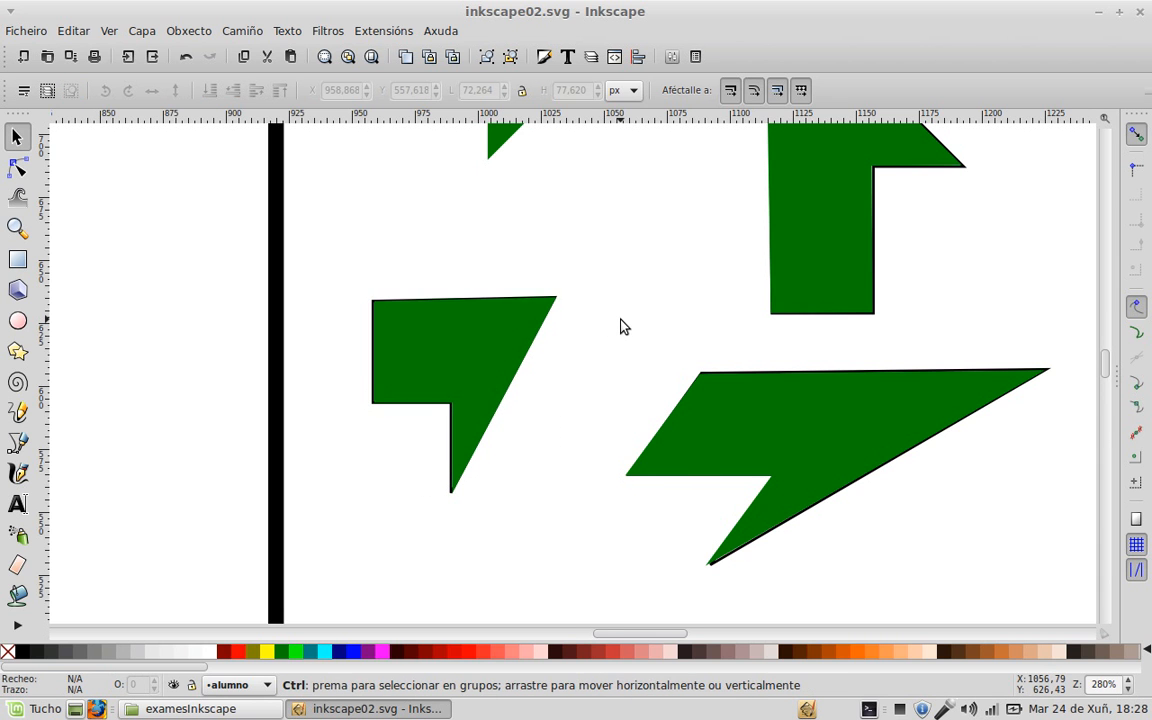
{"action": "scroll", "coordinate": [620, 327], "scroll_direction": "down", "scroll_amount": 4, "text": "ctrl"}
{"action": "left_click_drag", "start_coordinate": [211, 429], "coordinate": [503, 295]}
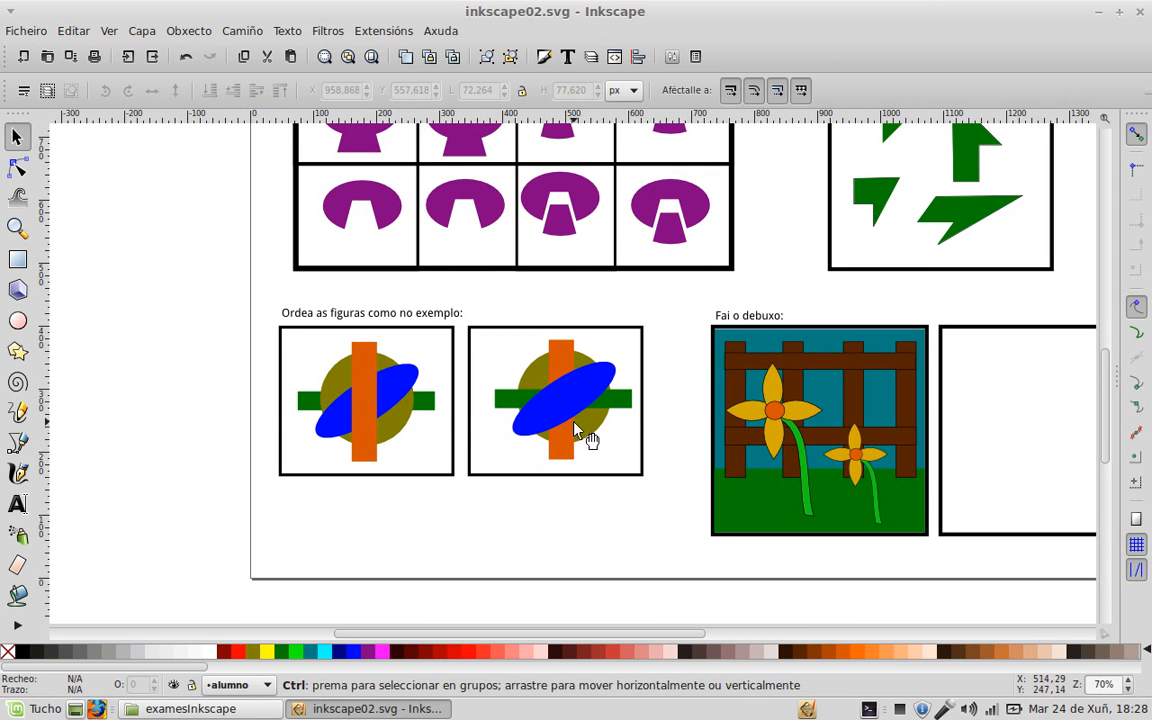
Step: Lower the second figure's green bar to the bottom of the stack
{"action": "scroll", "coordinate": [576, 420], "scroll_direction": "up", "scroll_amount": 2}
{"action": "left_click_drag", "start_coordinate": [172, 380], "coordinate": [350, 390]}
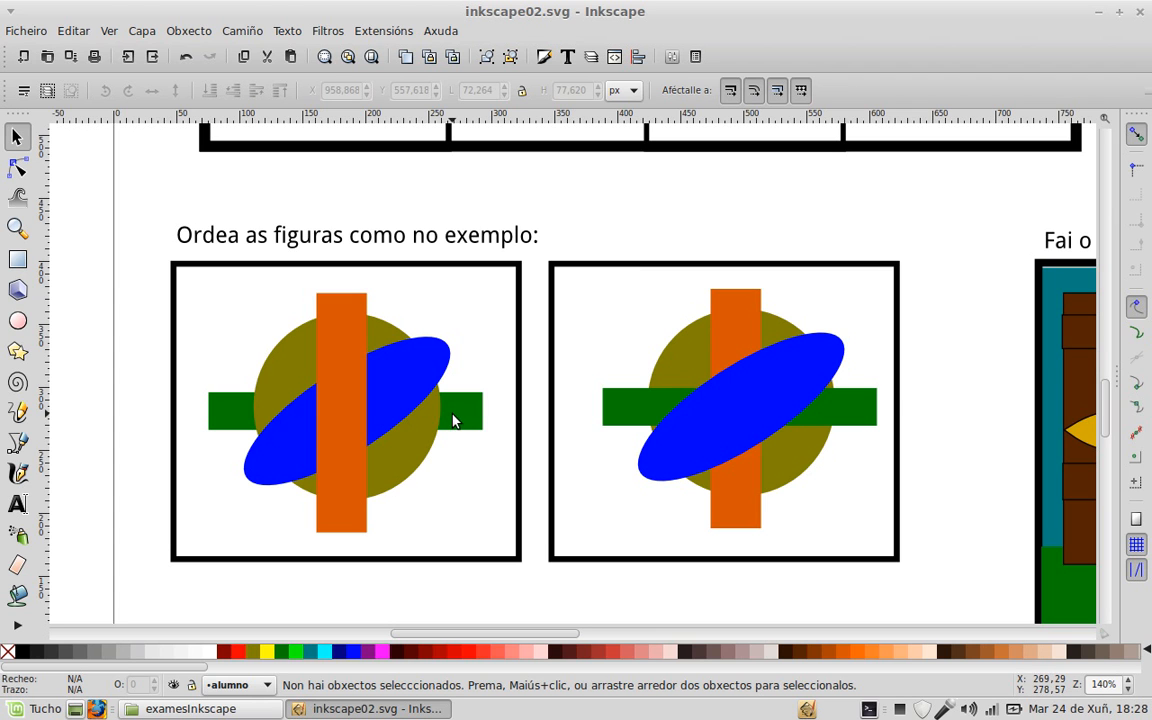
{"action": "left_click", "coordinate": [630, 417]}
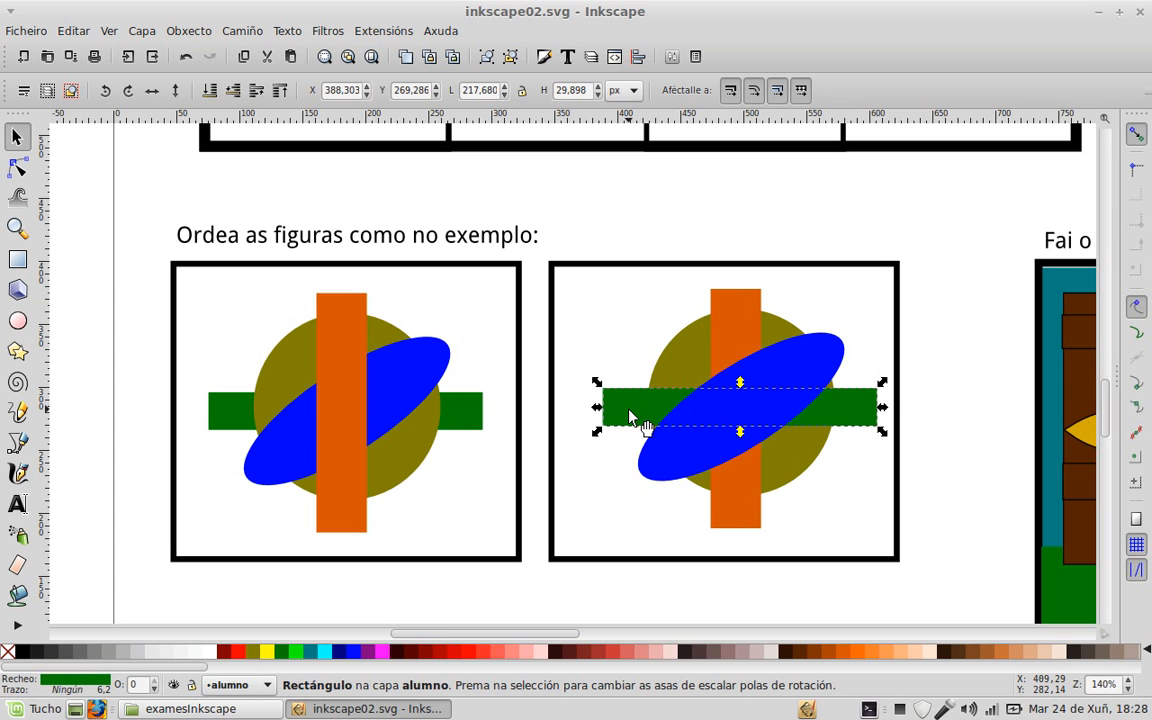
{"action": "left_click", "coordinate": [210, 91]}
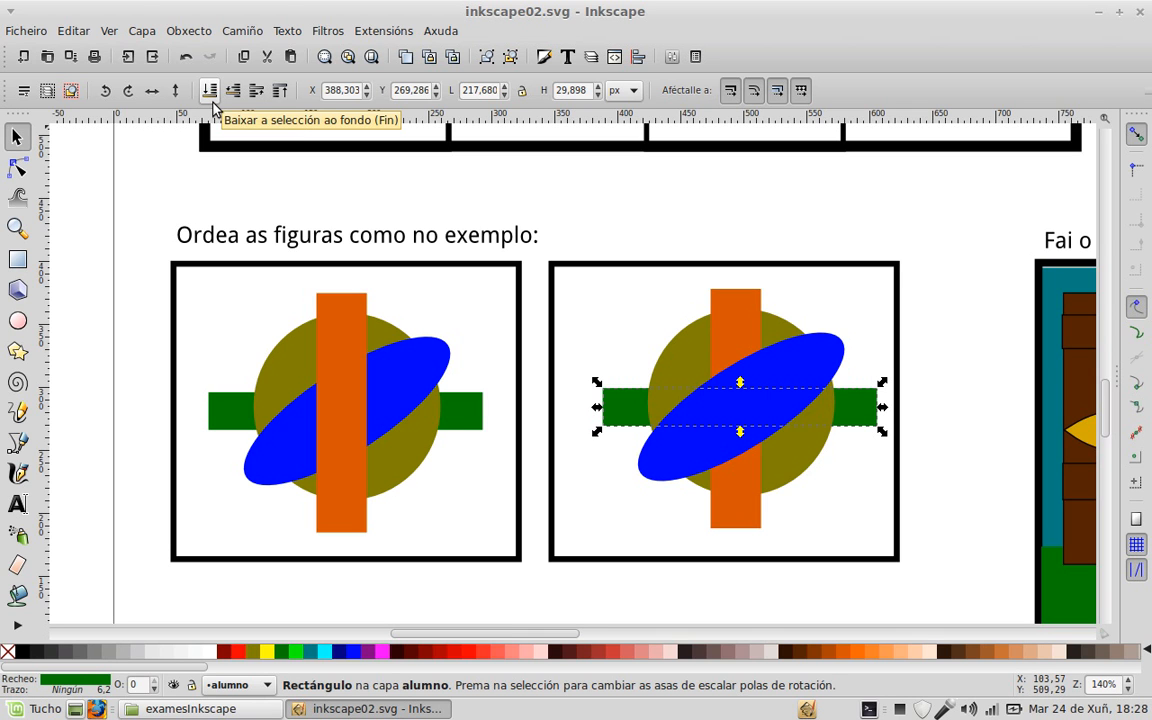
{"action": "left_click", "coordinate": [635, 239]}
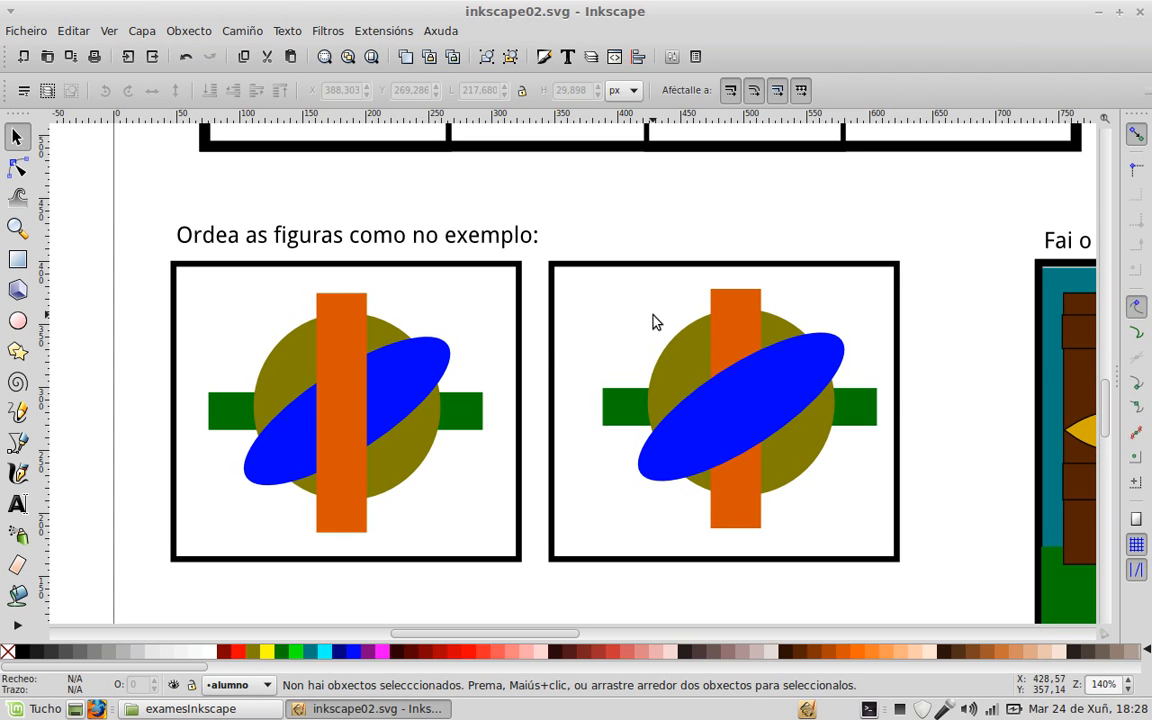
Step: Raise the second figure's orange bar to the top of the stack
{"action": "left_click", "coordinate": [742, 324]}
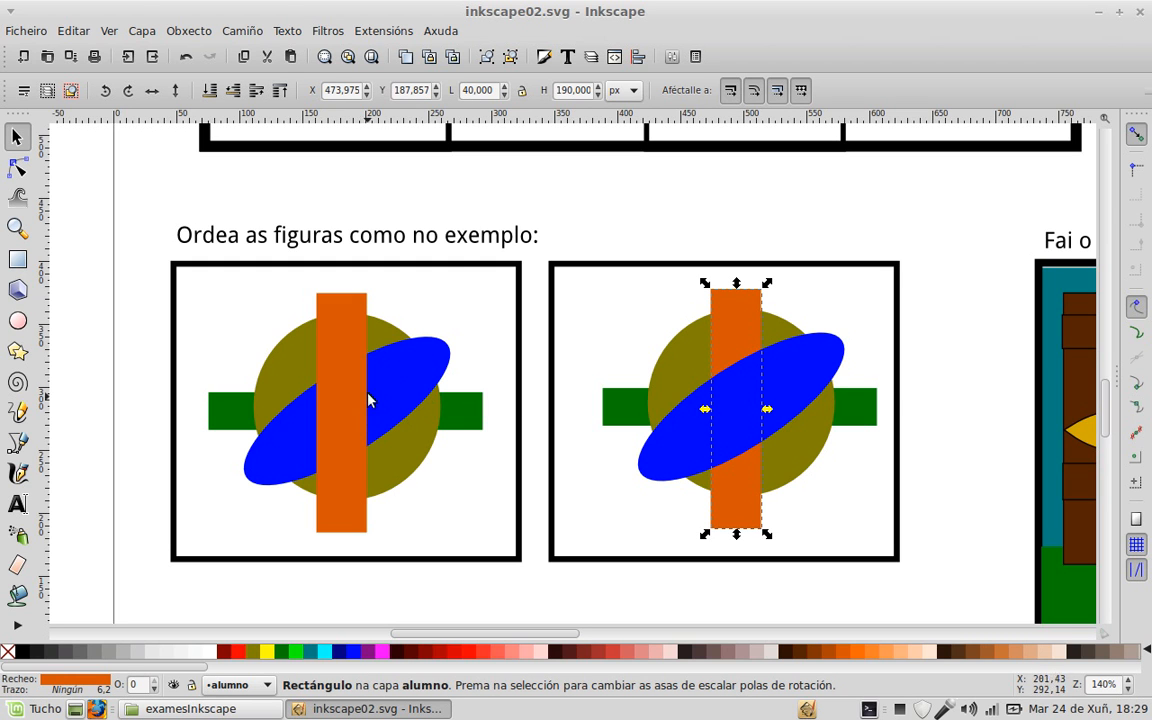
{"action": "left_click", "coordinate": [281, 93]}
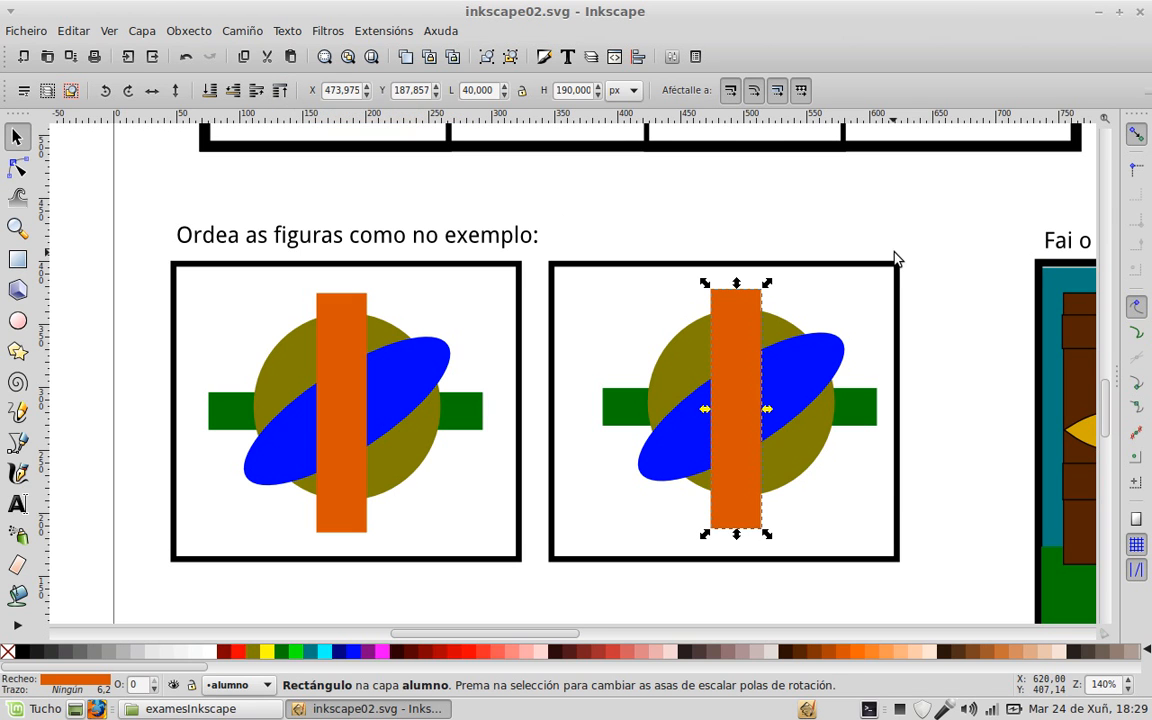
{"action": "left_click", "coordinate": [963, 234]}
{"action": "scroll", "coordinate": [862, 313], "scroll_direction": "down", "scroll_amount": 1}
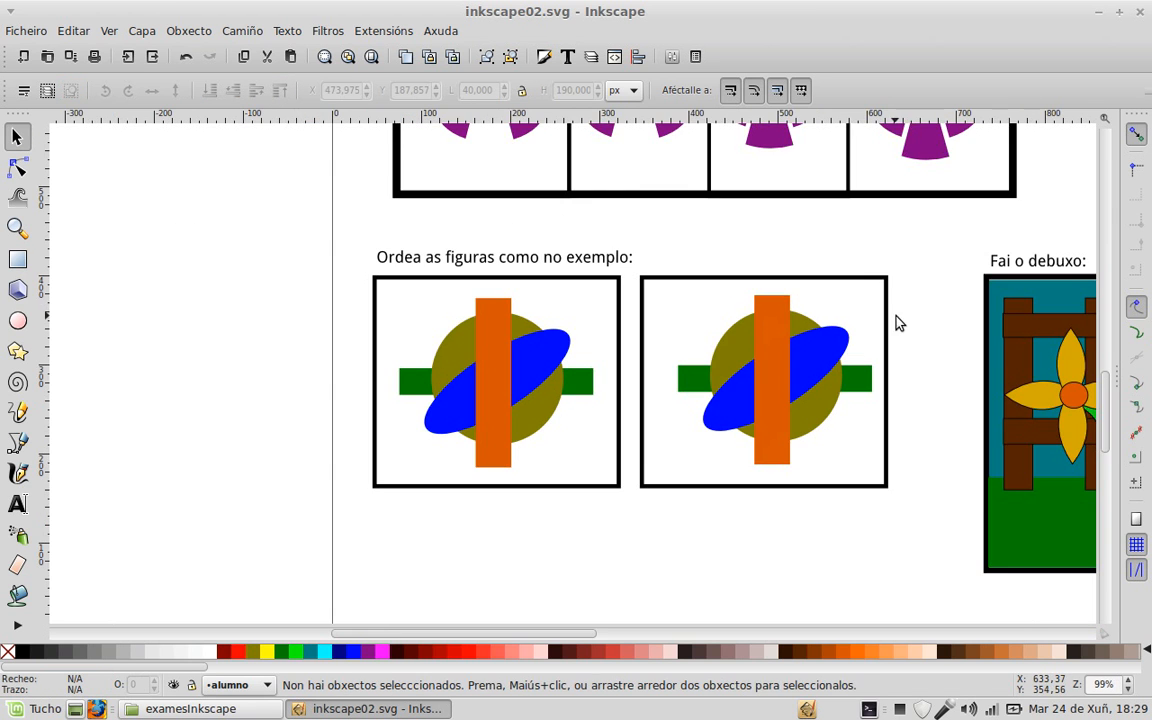
Step: Draw a rectangle filling the empty right frame and colour it the reference's teal sky
{"action": "mouse_move", "coordinate": [933, 323]}
{"action": "left_mouse_down"}
{"action": "mouse_move", "coordinate": [329, 273]}
{"action": "mouse_move", "coordinate": [218, 278]}
{"action": "left_mouse_up"}
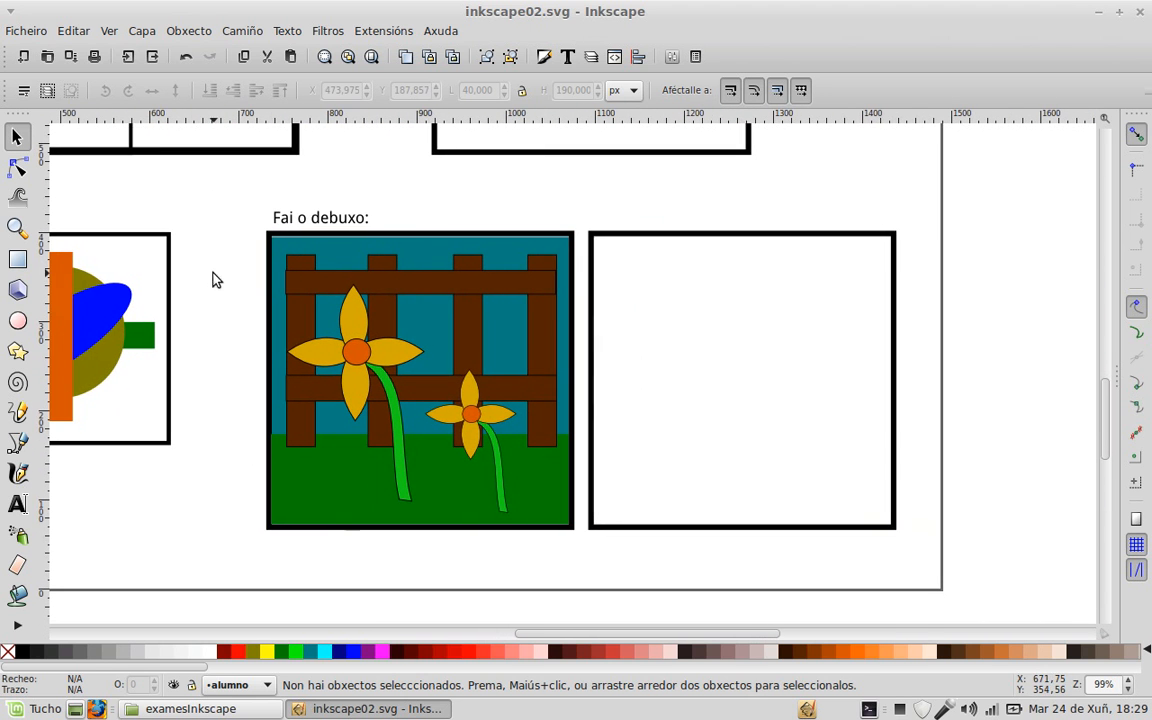
{"action": "key", "text": "ctrl"}
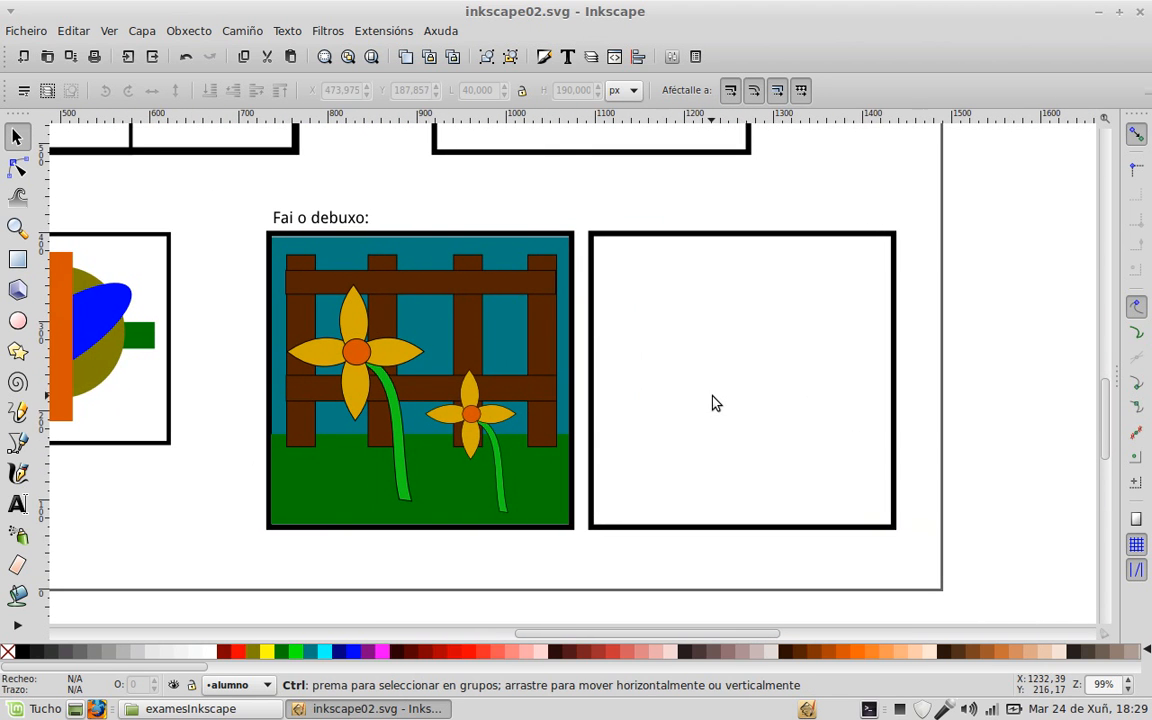
{"action": "scroll", "coordinate": [716, 403], "scroll_direction": "up", "scroll_amount": 1}
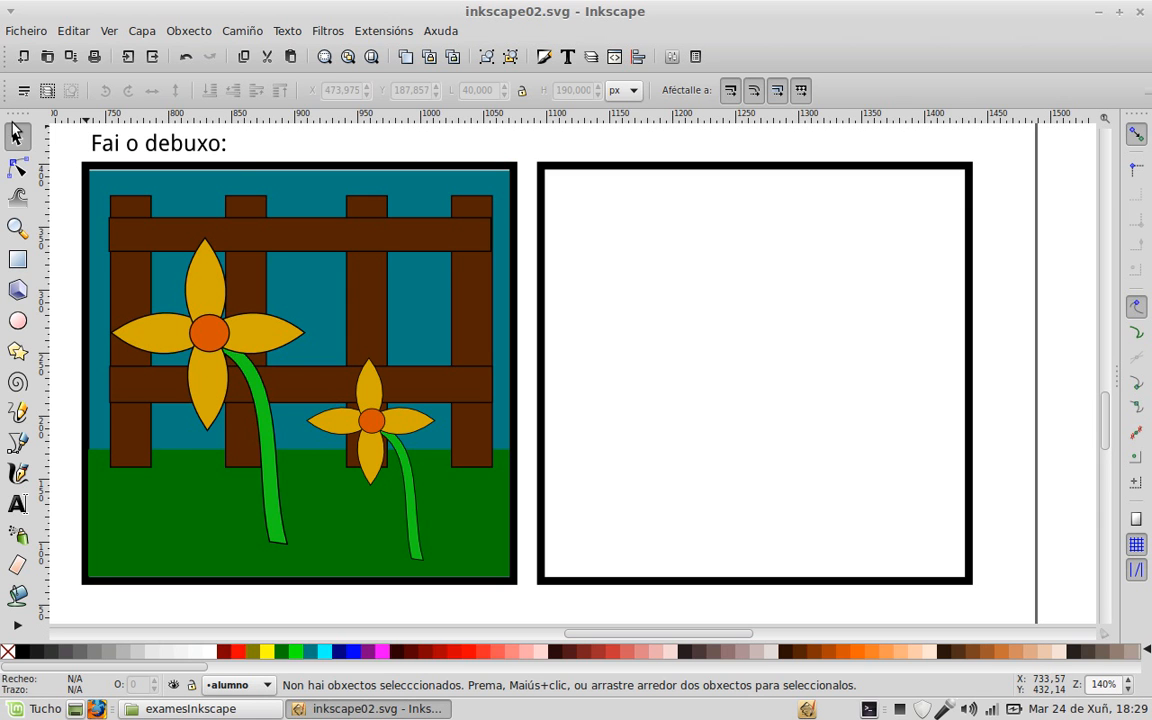
{"action": "left_click", "coordinate": [18, 259]}
{"action": "left_click_drag", "start_coordinate": [545, 171], "coordinate": [966, 520]}
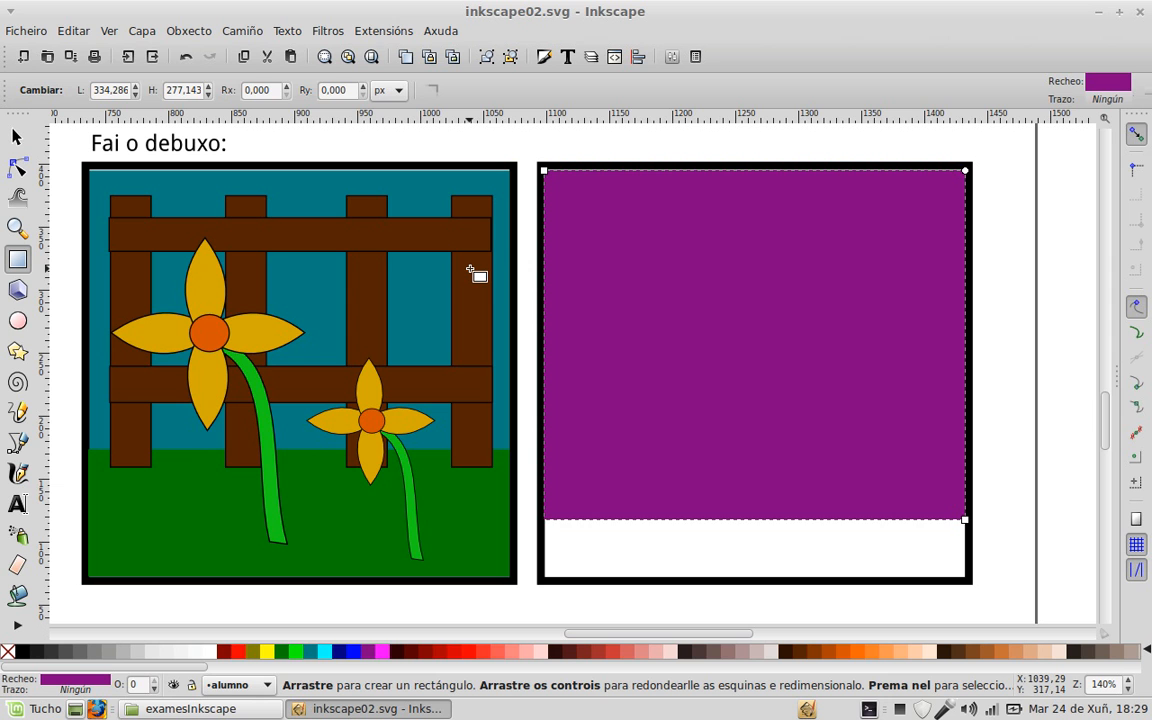
{"action": "key", "text": "d"}
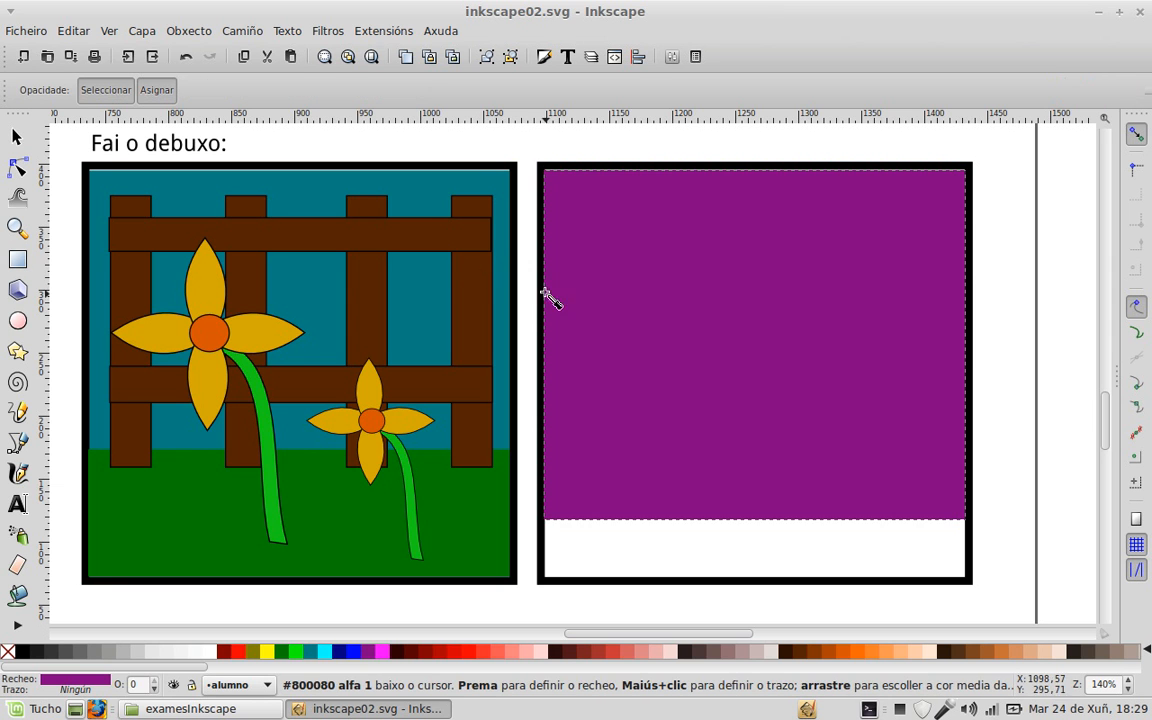
{"action": "left_click", "coordinate": [425, 199]}
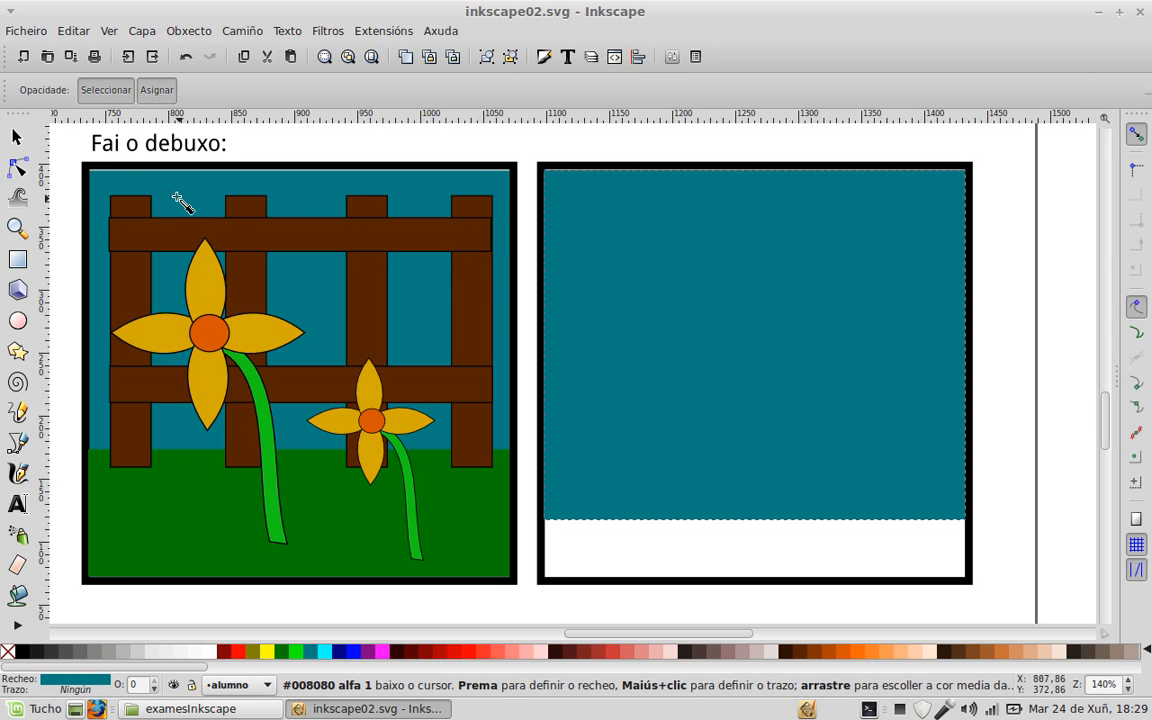
Step: Duplicate the sky into a strip along the frame bottom coloured the reference grass green
{"action": "left_click", "coordinate": [17, 137]}
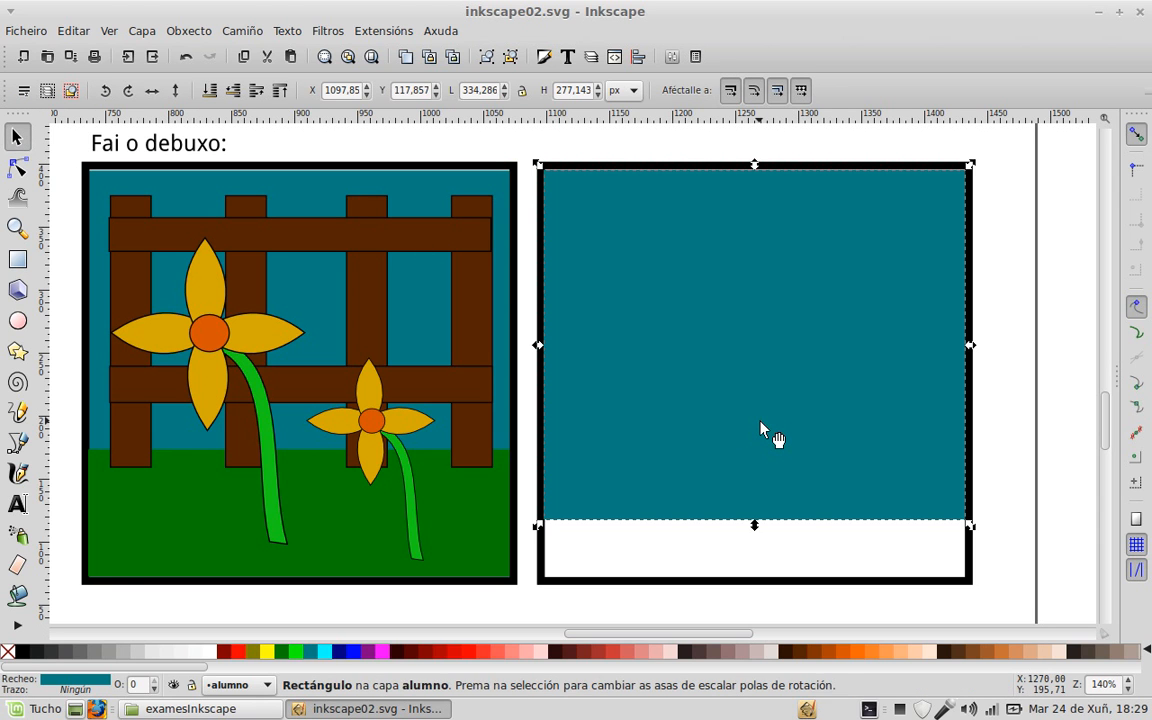
{"action": "key", "text": "ctrl"}
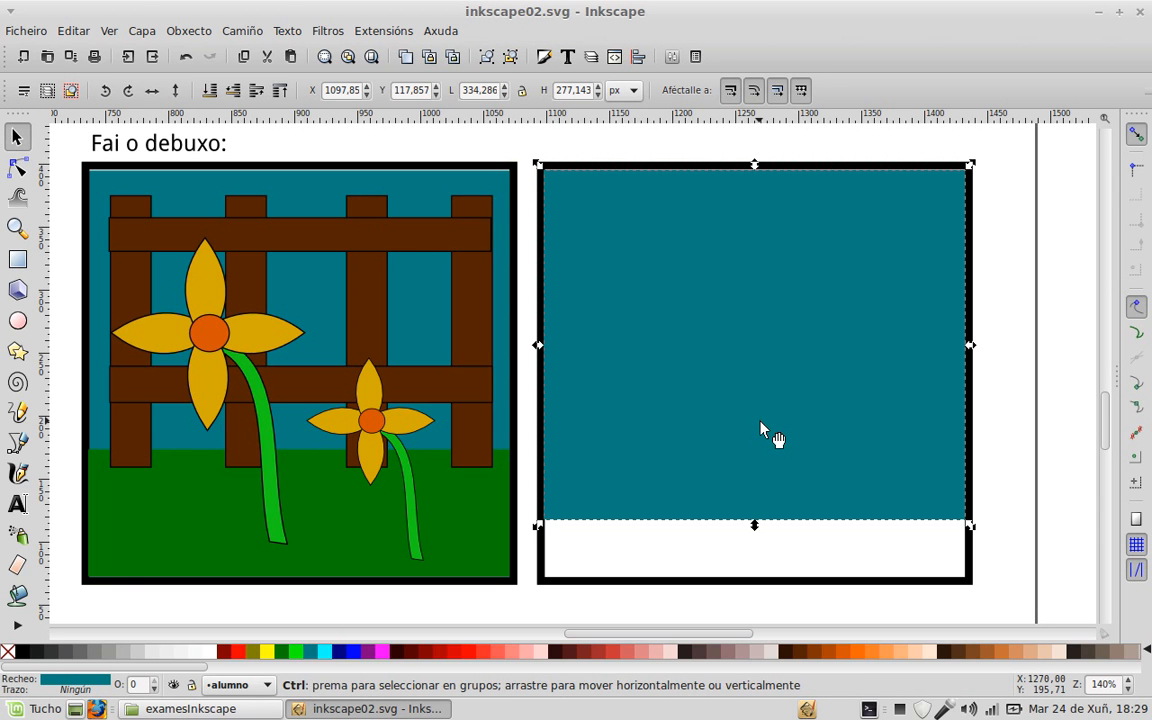
{"action": "left_click_drag", "start_coordinate": [754, 330], "coordinate": [754, 388]}
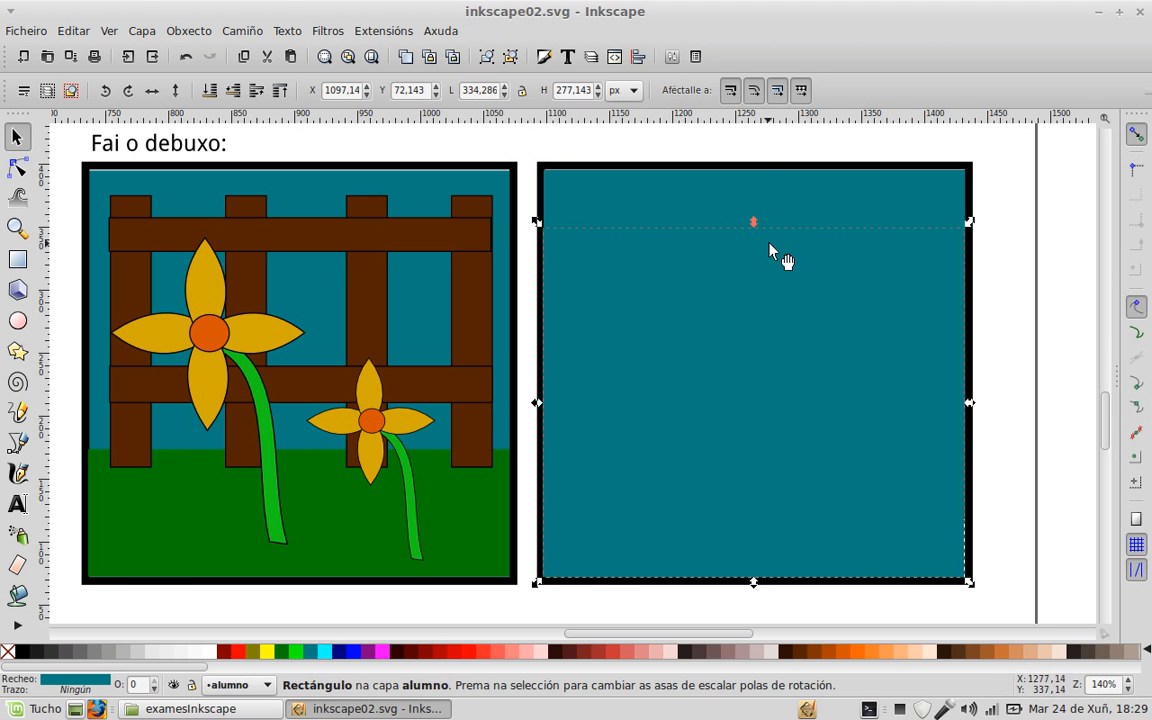
{"action": "left_click_drag", "start_coordinate": [756, 228], "coordinate": [747, 451]}
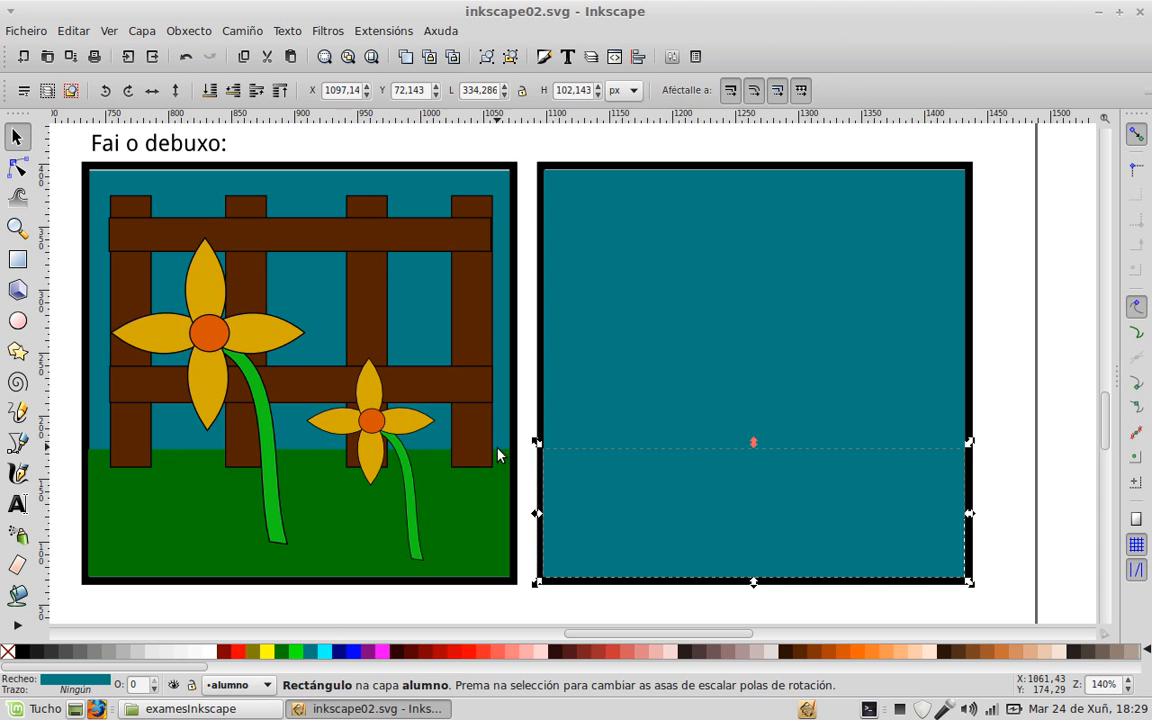
{"action": "key", "text": "d"}
{"action": "left_click", "coordinate": [197, 524]}
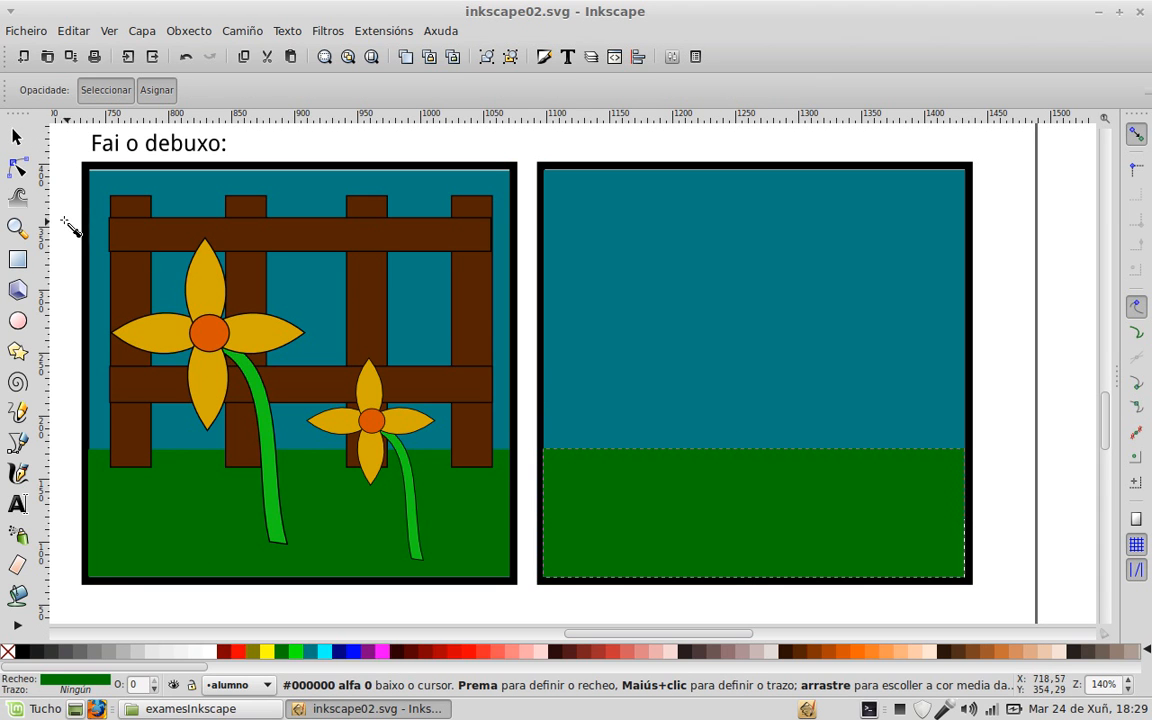
{"action": "left_click", "coordinate": [16, 137]}
{"action": "left_click", "coordinate": [998, 321]}
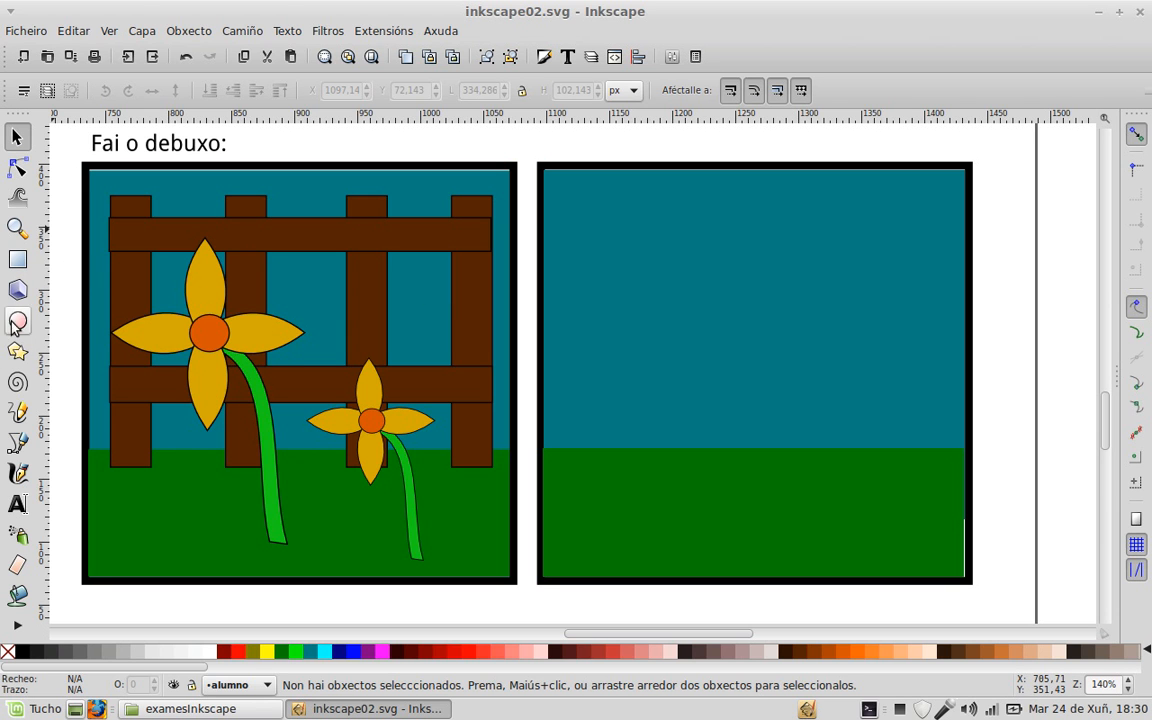
Step: Draw a tall rectangle over the first reference fence post
{"action": "left_click", "coordinate": [18, 259]}
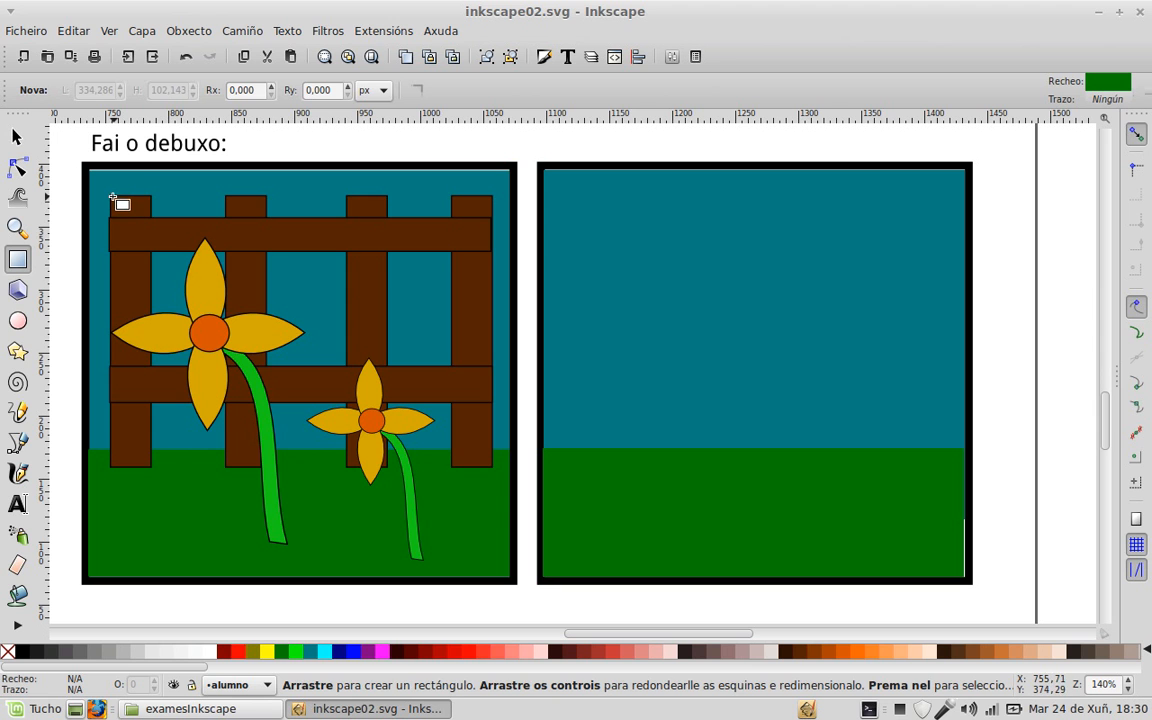
{"action": "left_click_drag", "start_coordinate": [111, 196], "coordinate": [157, 476]}
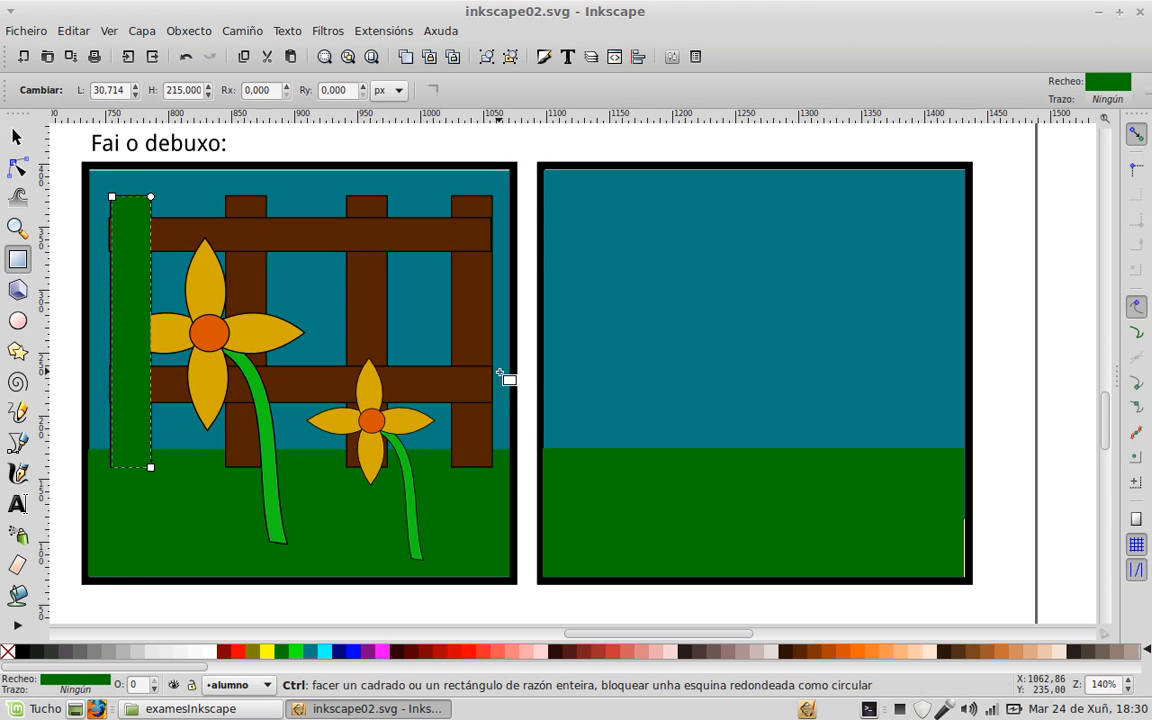
{"action": "scroll", "coordinate": [469, 366], "scroll_direction": "up", "scroll_amount": 3}
{"action": "scroll", "coordinate": [472, 368], "scroll_direction": "up", "scroll_amount": 1}
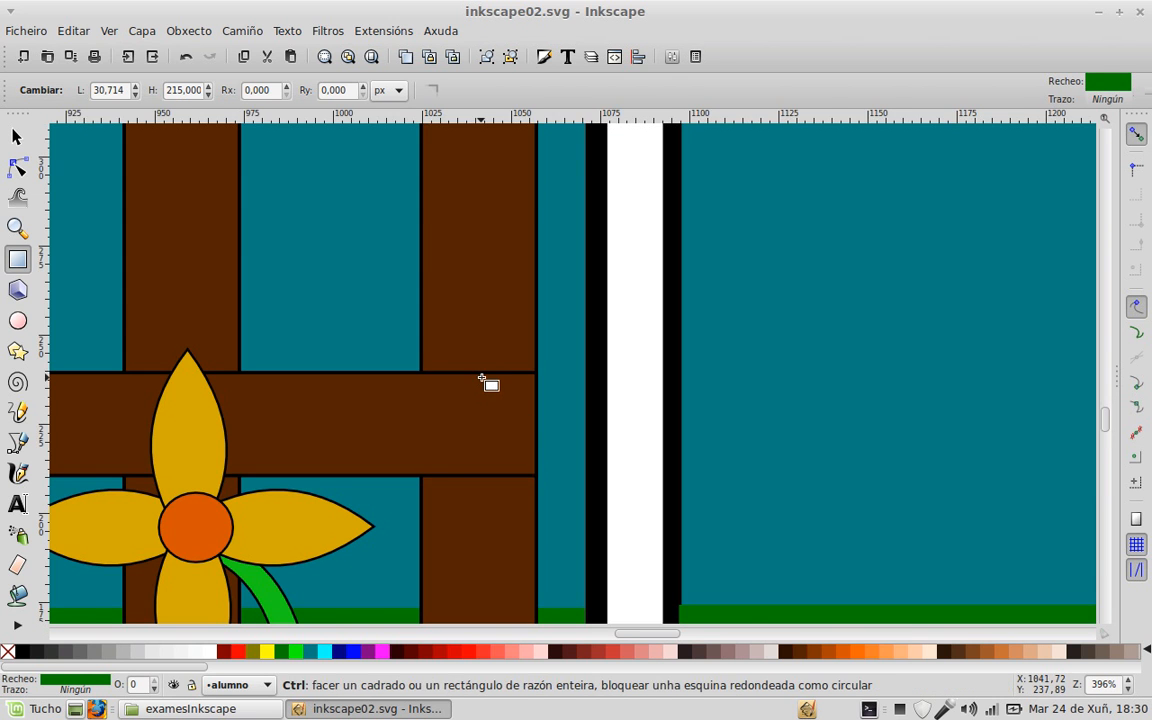
{"action": "scroll", "coordinate": [484, 385], "scroll_direction": "down", "scroll_amount": 3}
{"action": "scroll", "coordinate": [484, 385], "scroll_direction": "down", "scroll_amount": 1}
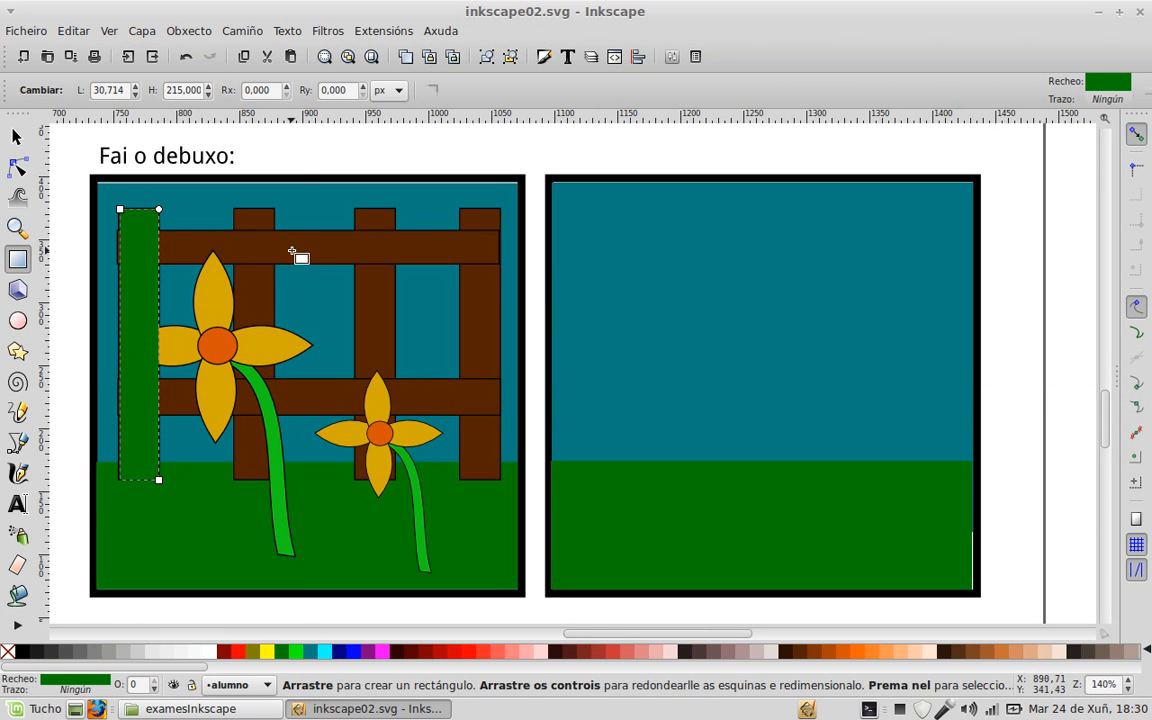
Step: Give the post rectangle a flat black outline of width 1.4 in Fill and Stroke
{"action": "left_click", "coordinate": [545, 62]}
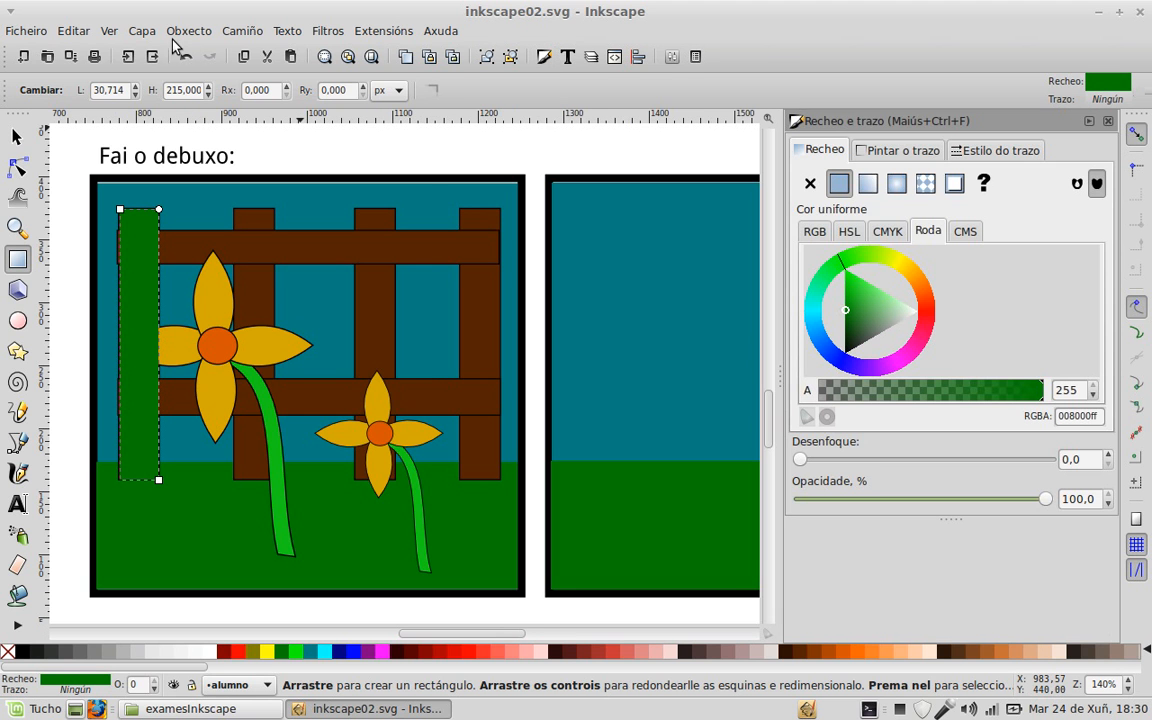
{"action": "left_click", "coordinate": [203, 37]}
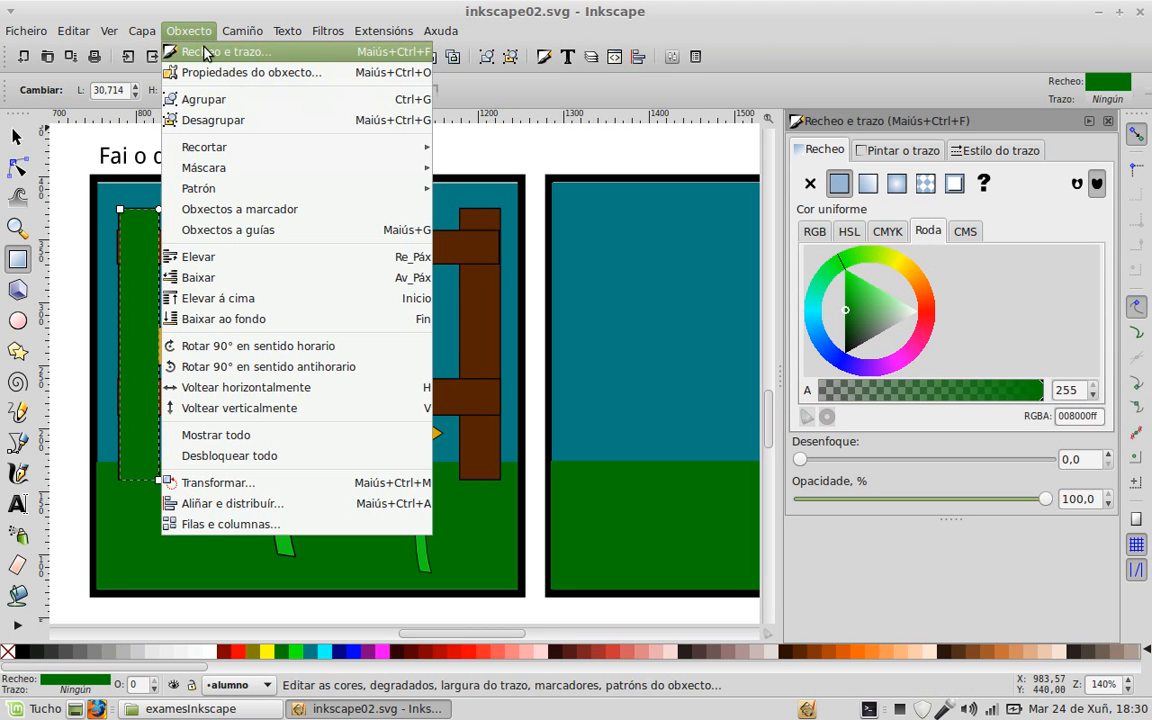
{"action": "left_click", "coordinate": [207, 40]}
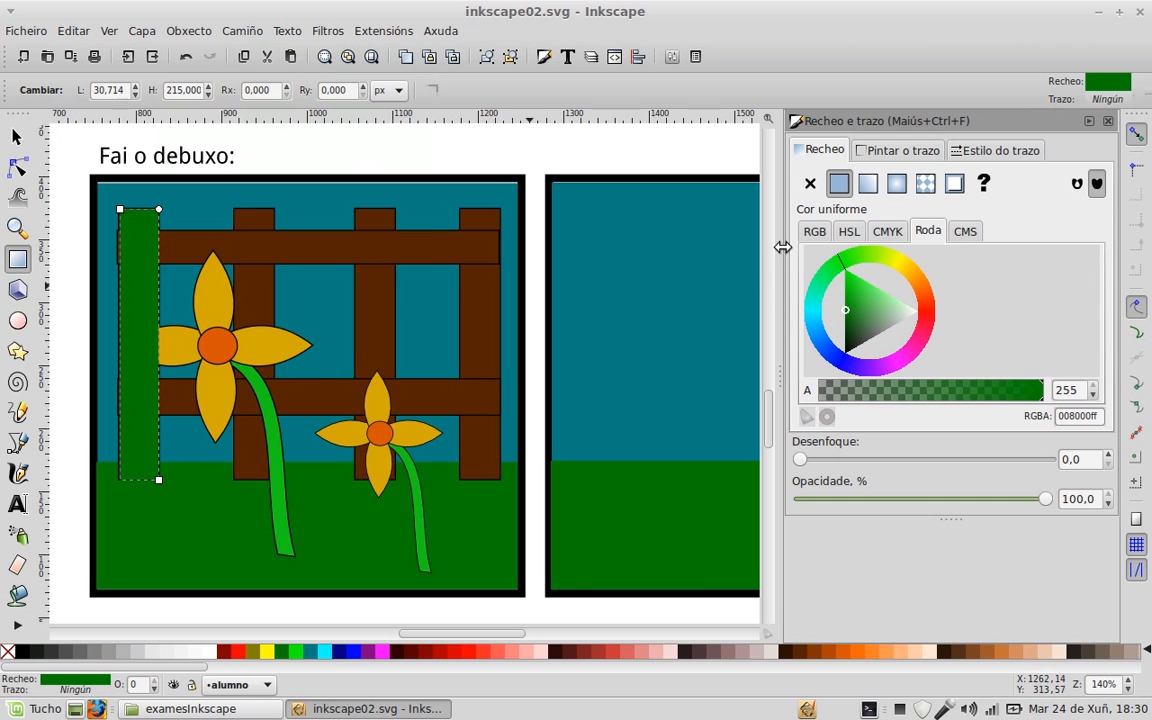
{"action": "left_click", "coordinate": [876, 152]}
{"action": "left_click", "coordinate": [838, 183]}
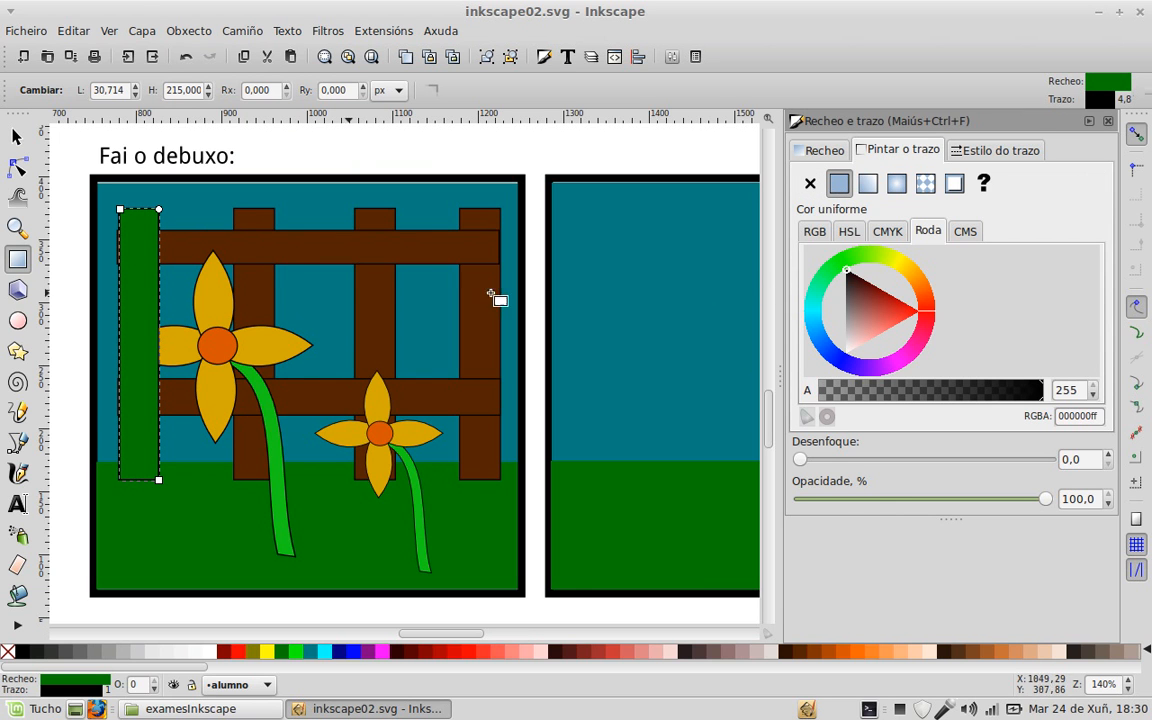
{"action": "left_click", "coordinate": [1000, 149]}
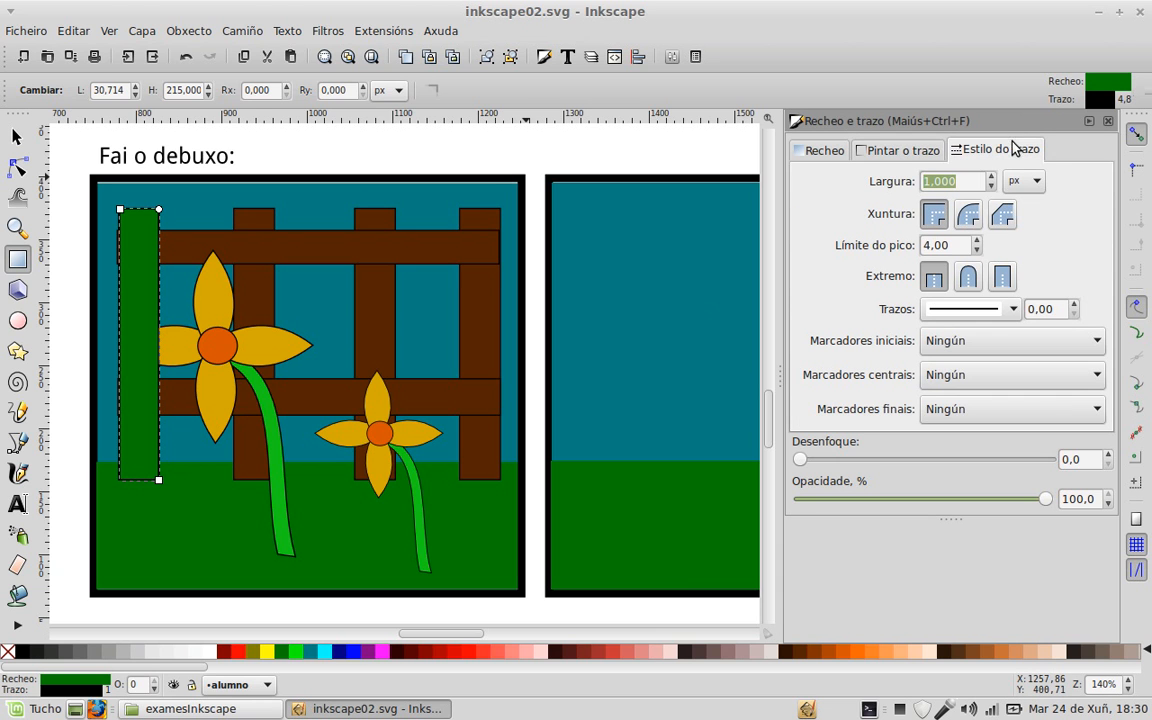
{"action": "left_click", "coordinate": [990, 176]}
{"action": "left_click", "coordinate": [990, 176]}
{"action": "left_click", "coordinate": [990, 176]}
{"action": "left_click", "coordinate": [990, 176]}
{"action": "left_click", "coordinate": [915, 152]}
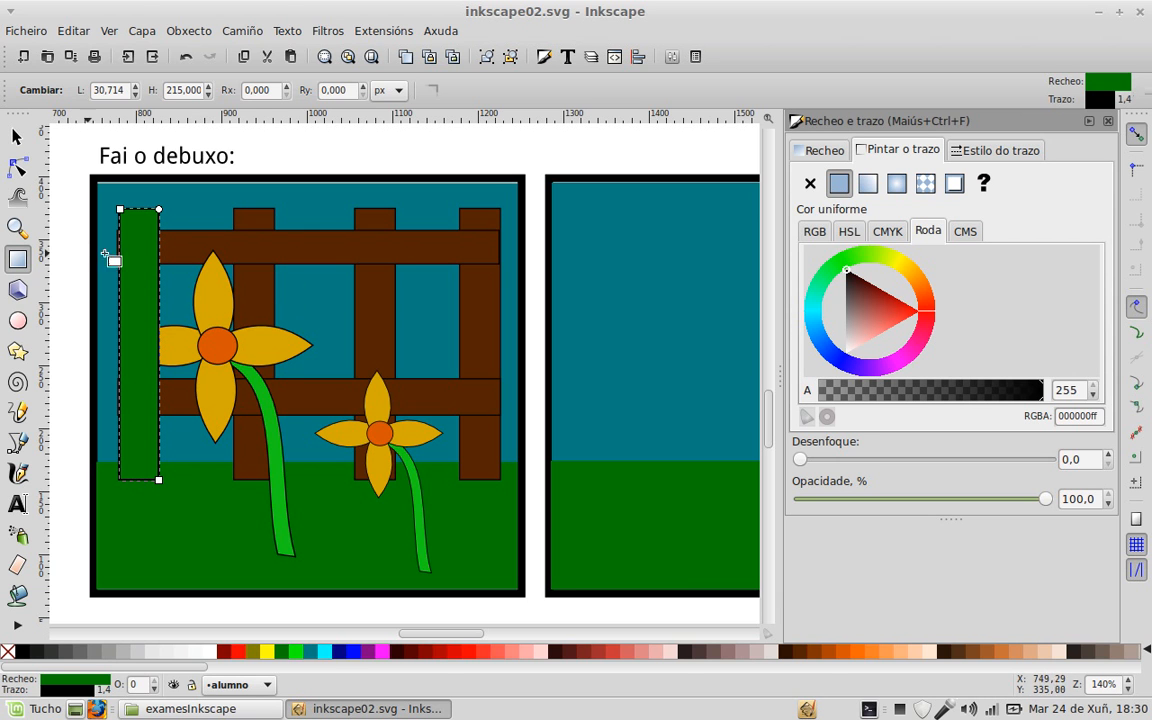
Step: Fill the post with the reference fence brown and move it into the right frame
{"action": "left_click", "coordinate": [18, 136]}
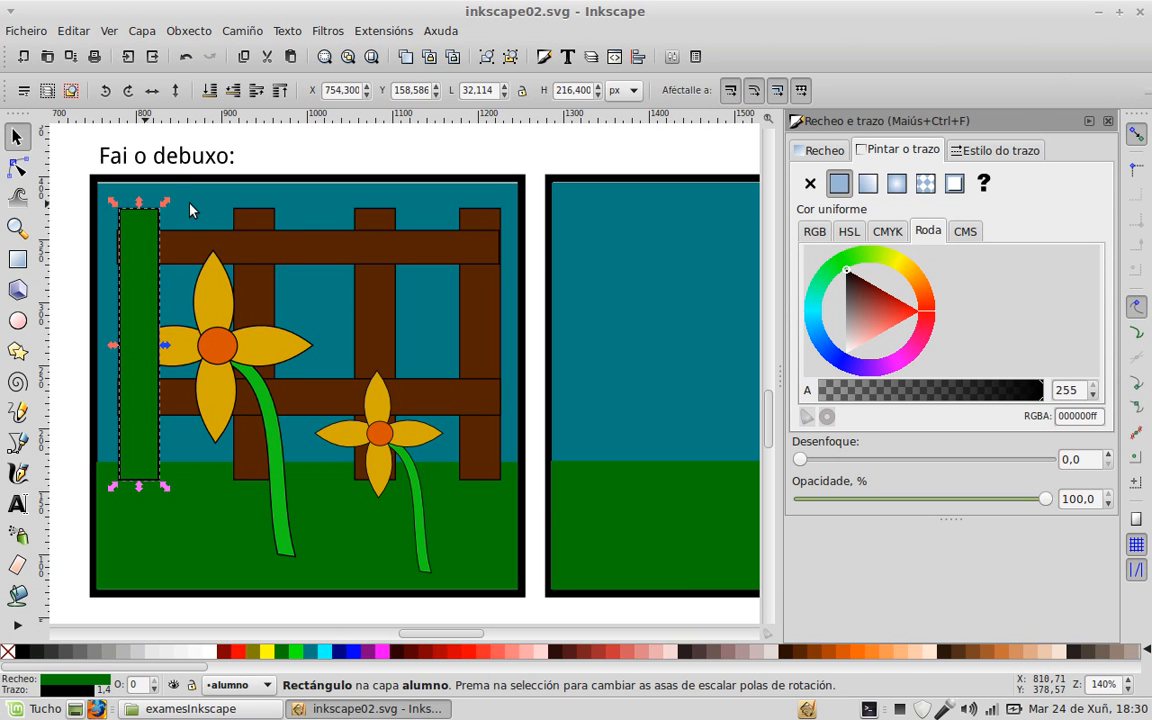
{"action": "key", "text": "d"}
{"action": "left_click", "coordinate": [243, 243]}
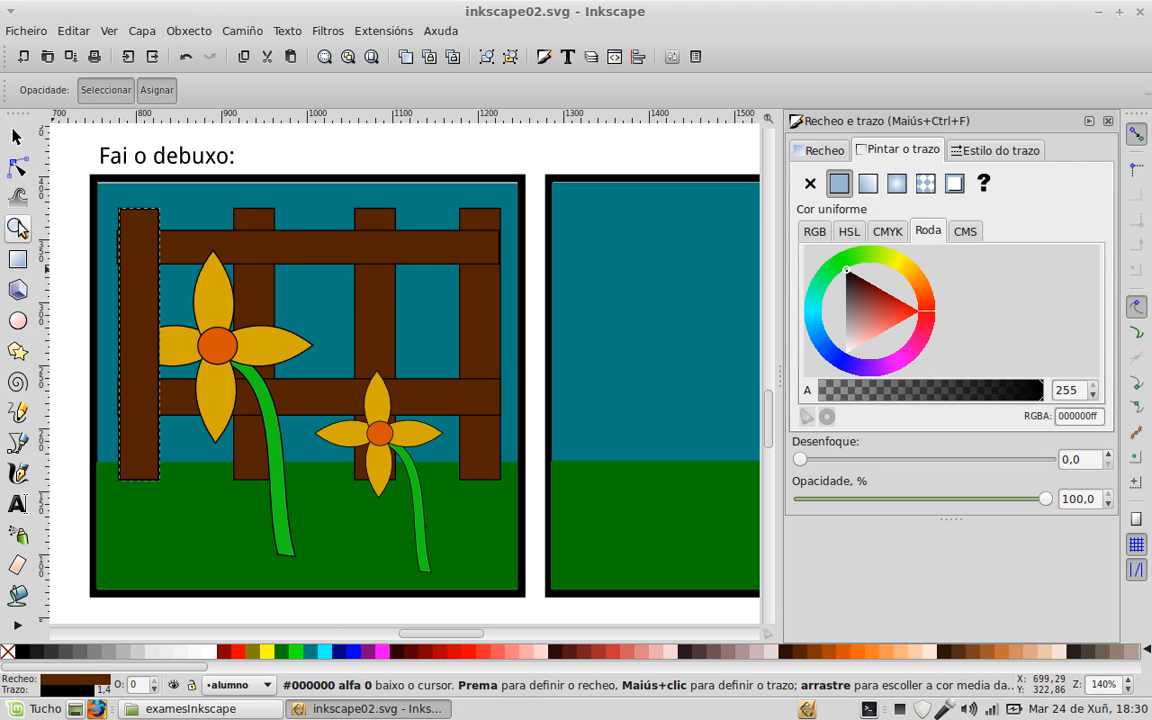
{"action": "left_click", "coordinate": [16, 136]}
{"action": "mouse_move", "coordinate": [153, 320]}
{"action": "left_mouse_down"}
{"action": "mouse_move", "coordinate": [635, 309]}
{"action": "mouse_move", "coordinate": [615, 309]}
{"action": "mouse_move", "coordinate": [621, 316]}
{"action": "left_mouse_up"}
{"action": "left_click_drag", "start_coordinate": [702, 314], "coordinate": [519, 297]}
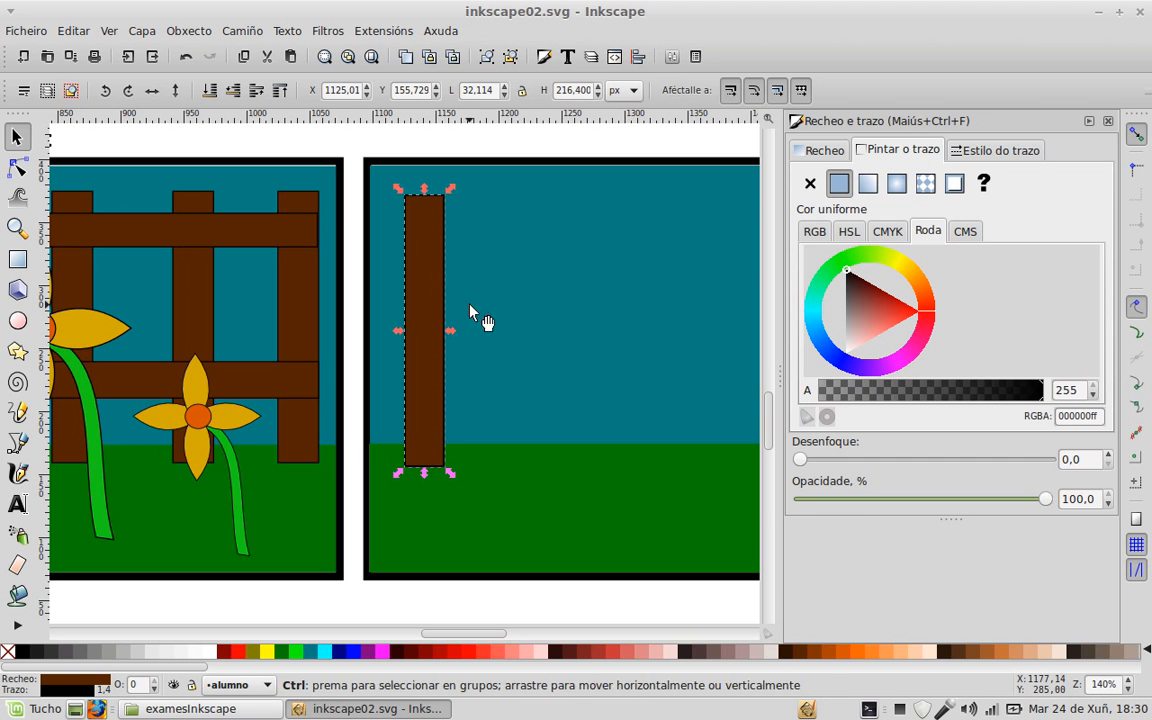
Step: Duplicate the brown post into four evenly spaced posts across the right frame
{"action": "key", "text": "ctrl+d"}
{"action": "left_click_drag", "start_coordinate": [442, 311], "coordinate": [728, 357]}
{"action": "key", "text": "ctrl+d"}
{"action": "key", "text": "ctrl+d"}
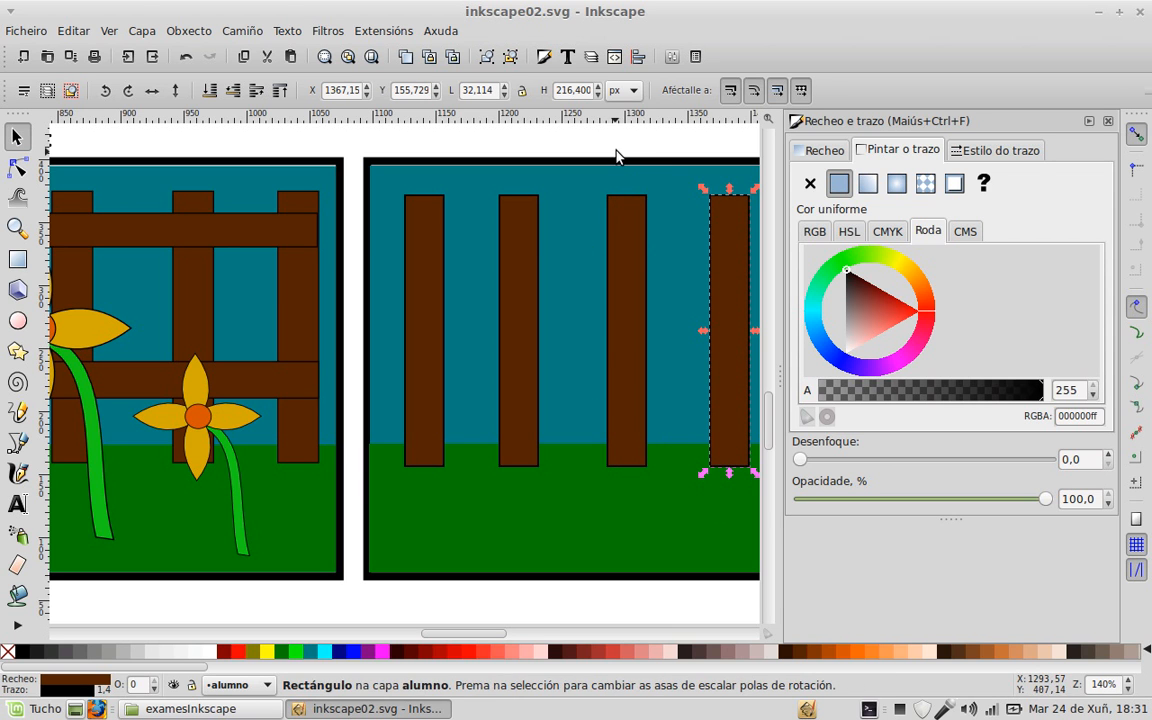
{"action": "left_click", "coordinate": [616, 150]}
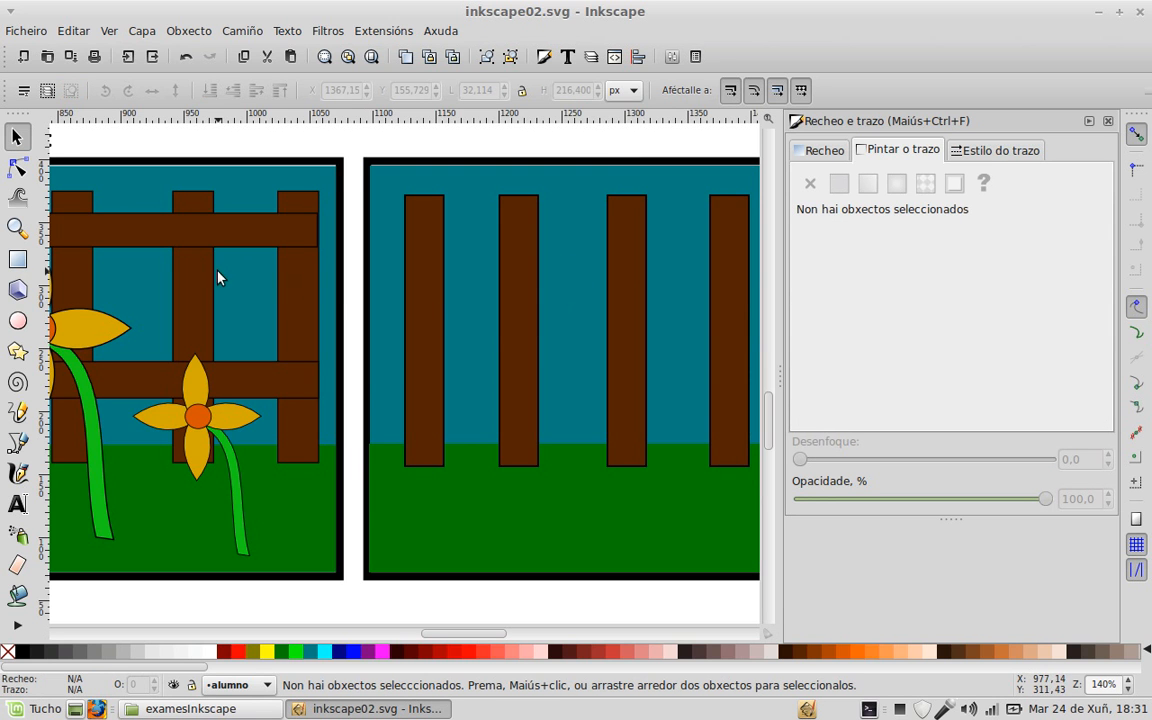
{"action": "left_click_drag", "start_coordinate": [217, 271], "coordinate": [368, 386]}
{"action": "left_click_drag", "start_coordinate": [615, 412], "coordinate": [439, 321]}
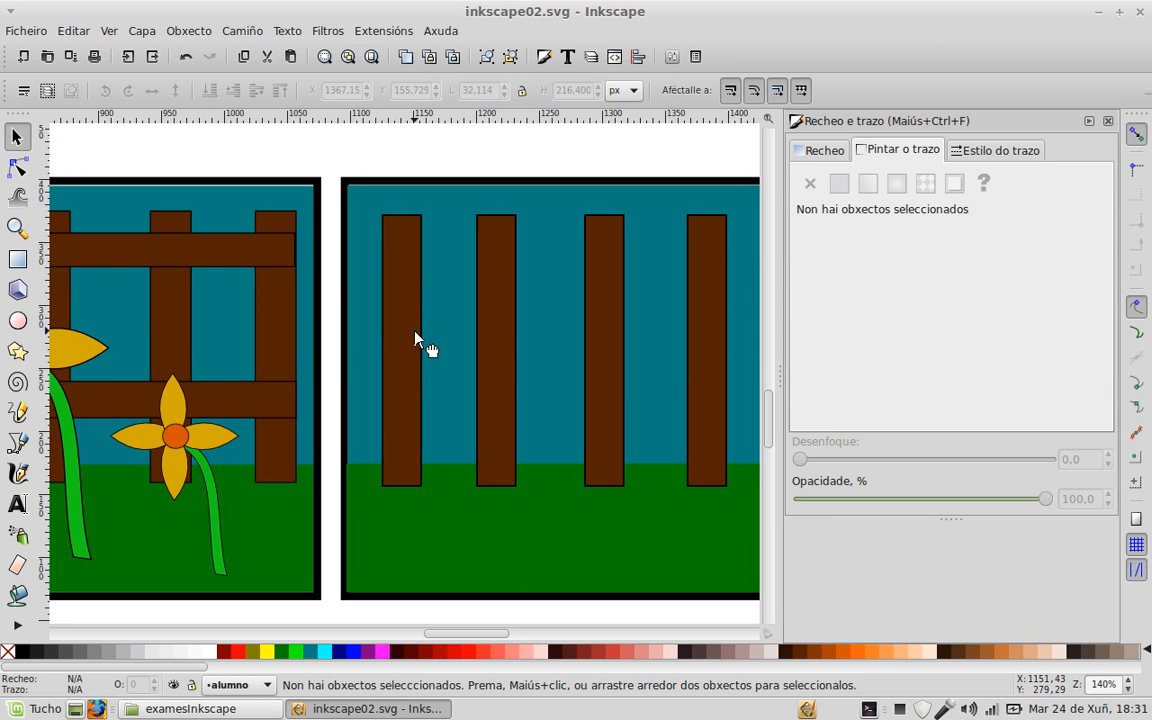
Step: Reshape a post copy into a thin horizontal rail and add a second rail lower down
{"action": "left_click", "coordinate": [416, 338]}
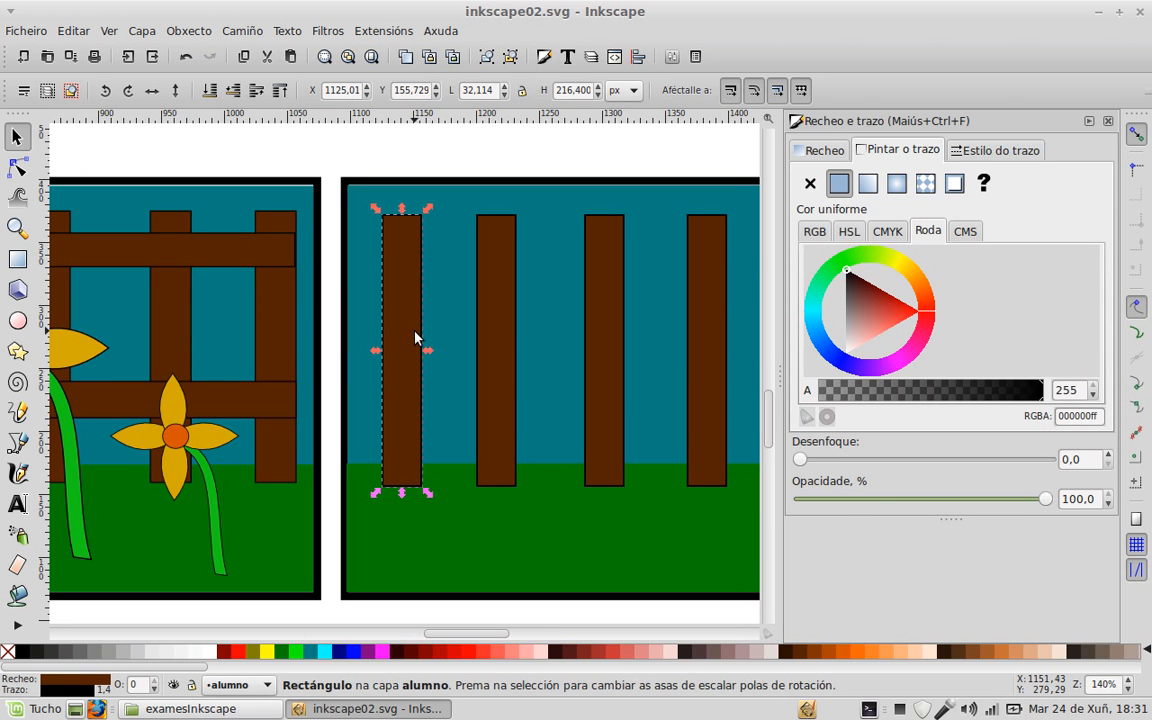
{"action": "left_click_drag", "start_coordinate": [404, 497], "coordinate": [406, 278]}
{"action": "left_click_drag", "start_coordinate": [401, 208], "coordinate": [730, 257]}
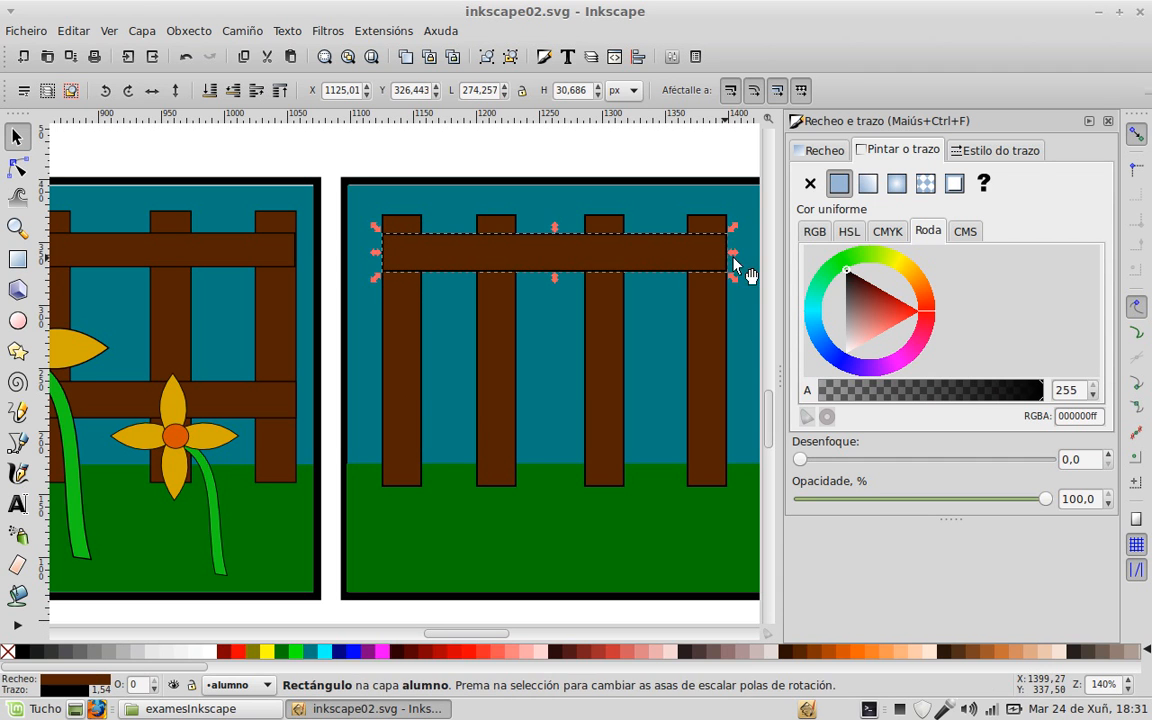
{"action": "left_click_drag", "start_coordinate": [524, 268], "coordinate": [519, 406]}
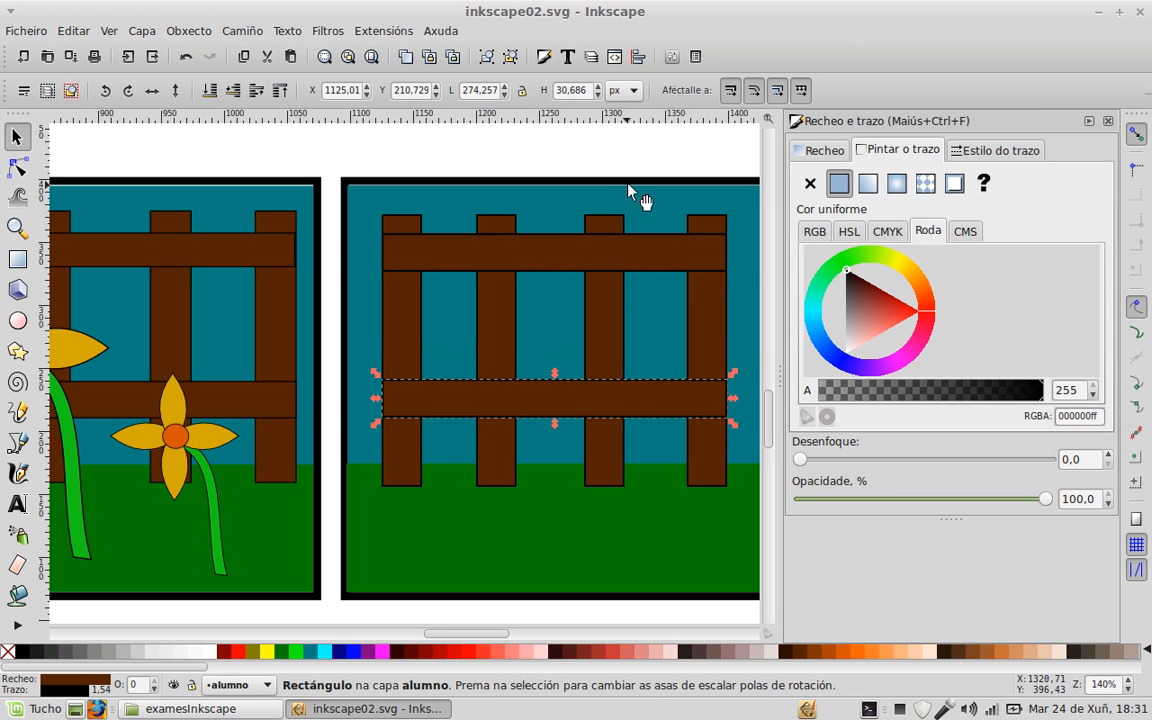
{"action": "left_click", "coordinate": [620, 162]}
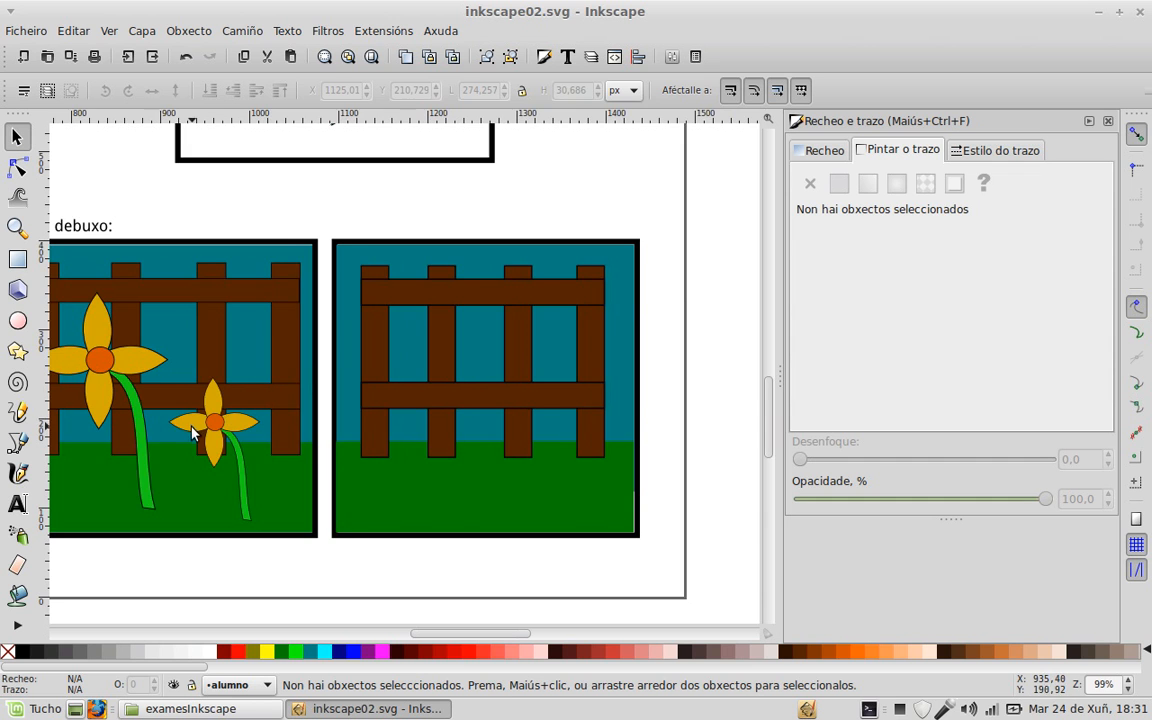
{"action": "left_click_drag", "start_coordinate": [193, 432], "coordinate": [291, 424]}
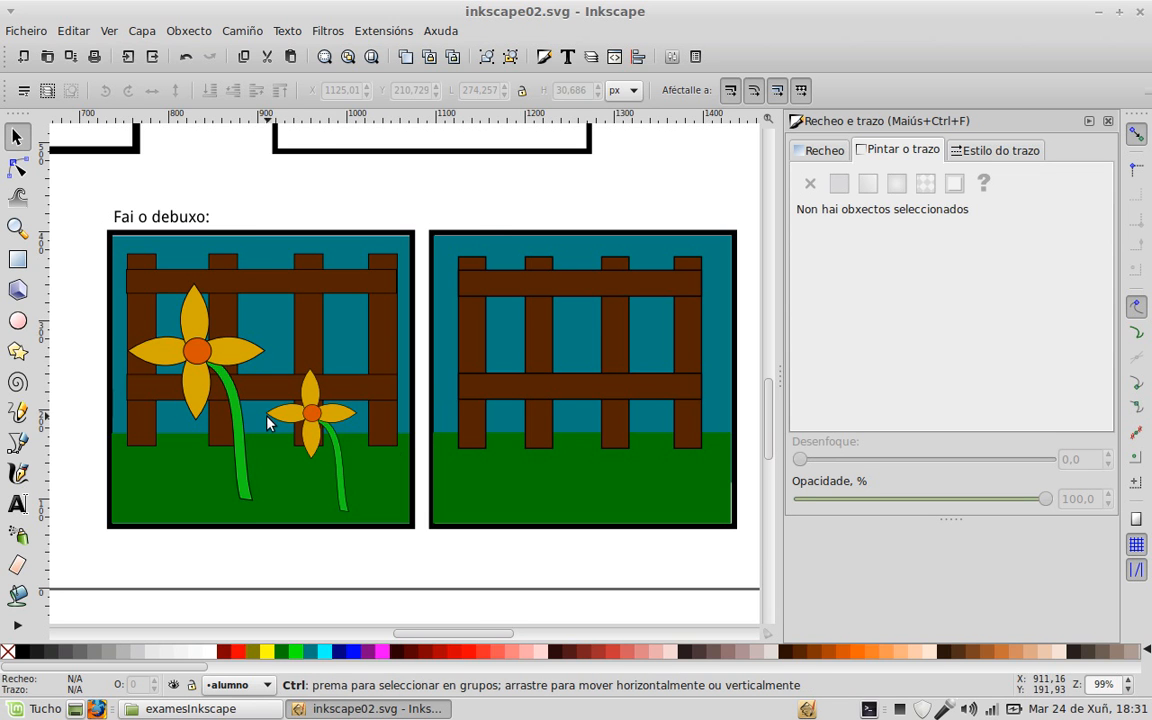
Step: Zoom in and trace a closed narrow triangle from the left stem's tip to its orange centre
{"action": "scroll", "coordinate": [267, 419], "scroll_direction": "up", "scroll_amount": 1, "text": "ctrl"}
{"action": "scroll", "coordinate": [205, 417], "scroll_direction": "up", "scroll_amount": 2, "text": "ctrl"}
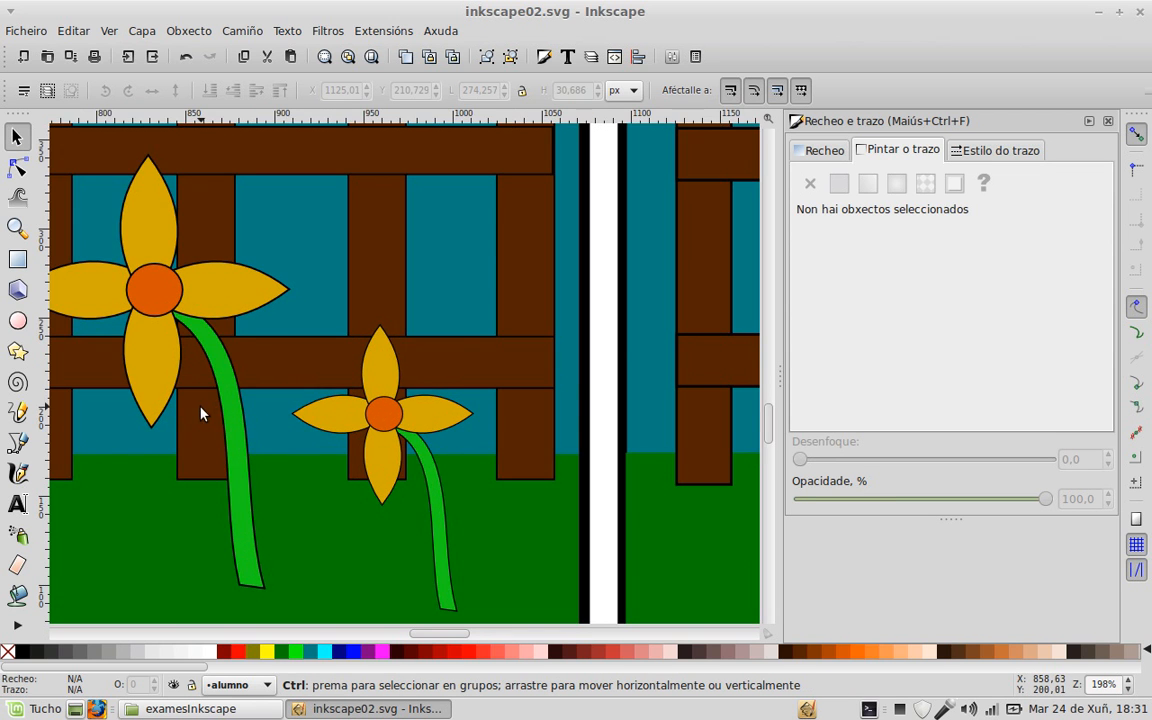
{"action": "scroll", "coordinate": [380, 418], "scroll_direction": "up", "scroll_amount": 1, "text": "ctrl"}
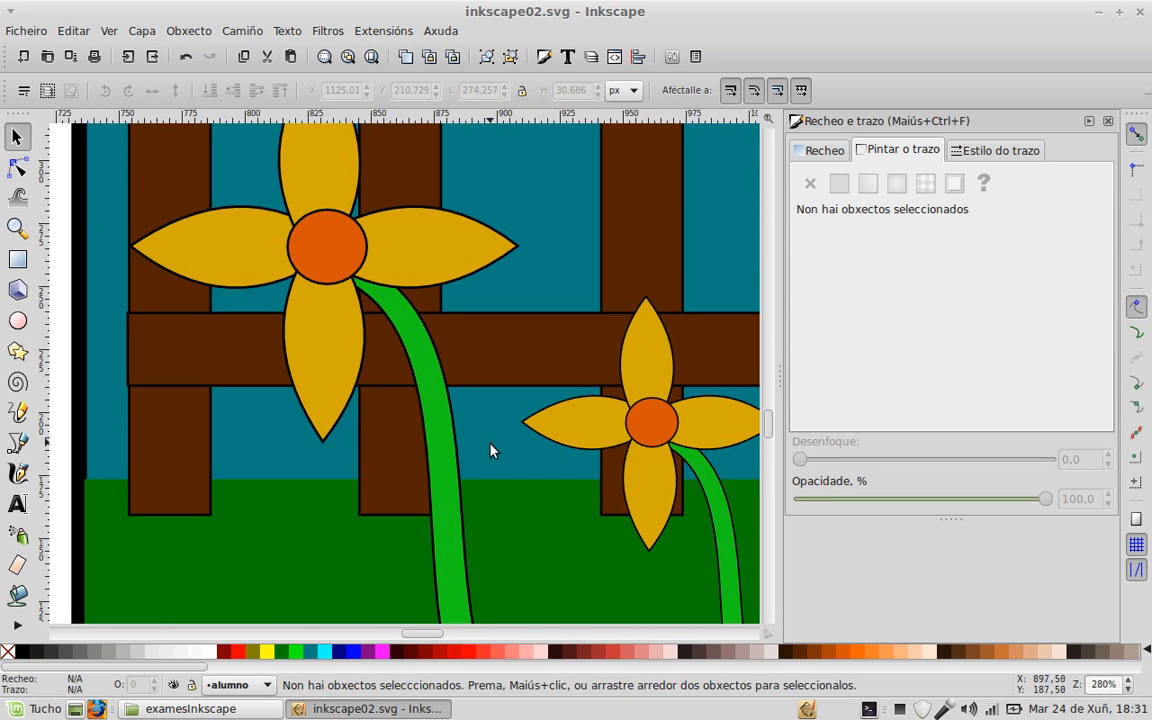
{"action": "scroll", "coordinate": [470, 383], "scroll_direction": "up", "scroll_amount": 1, "text": "ctrl"}
{"action": "scroll", "coordinate": [472, 376], "scroll_direction": "down", "scroll_amount": 1}
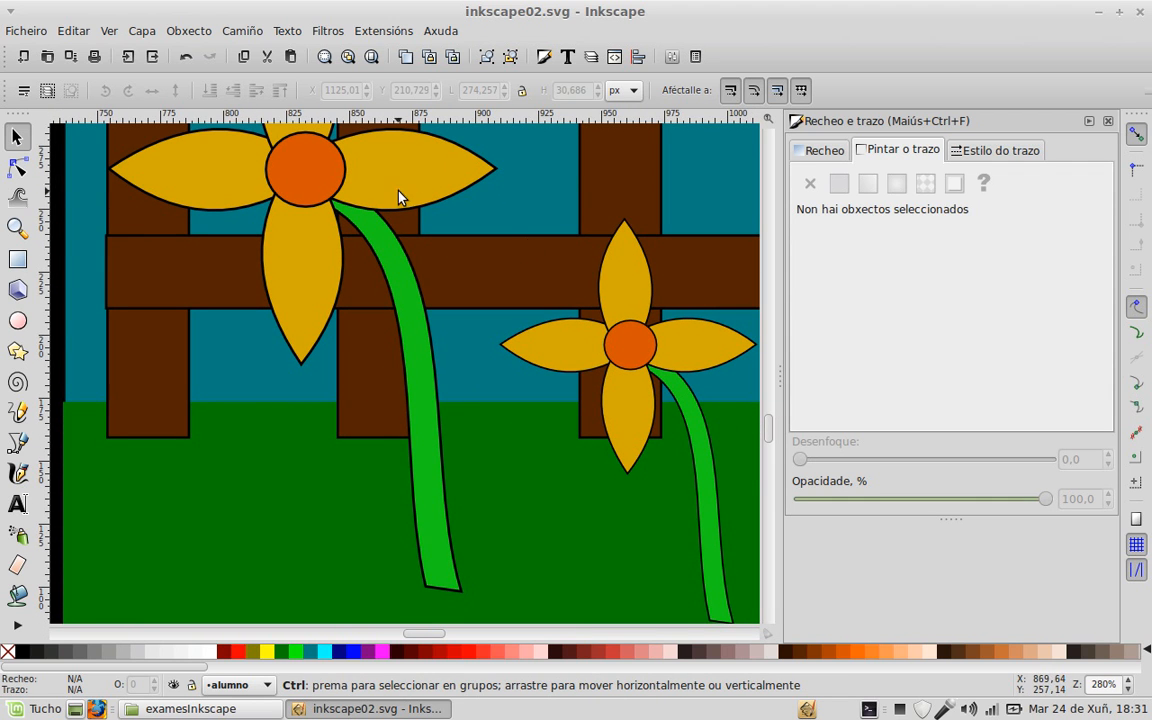
{"action": "left_click", "coordinate": [17, 443]}
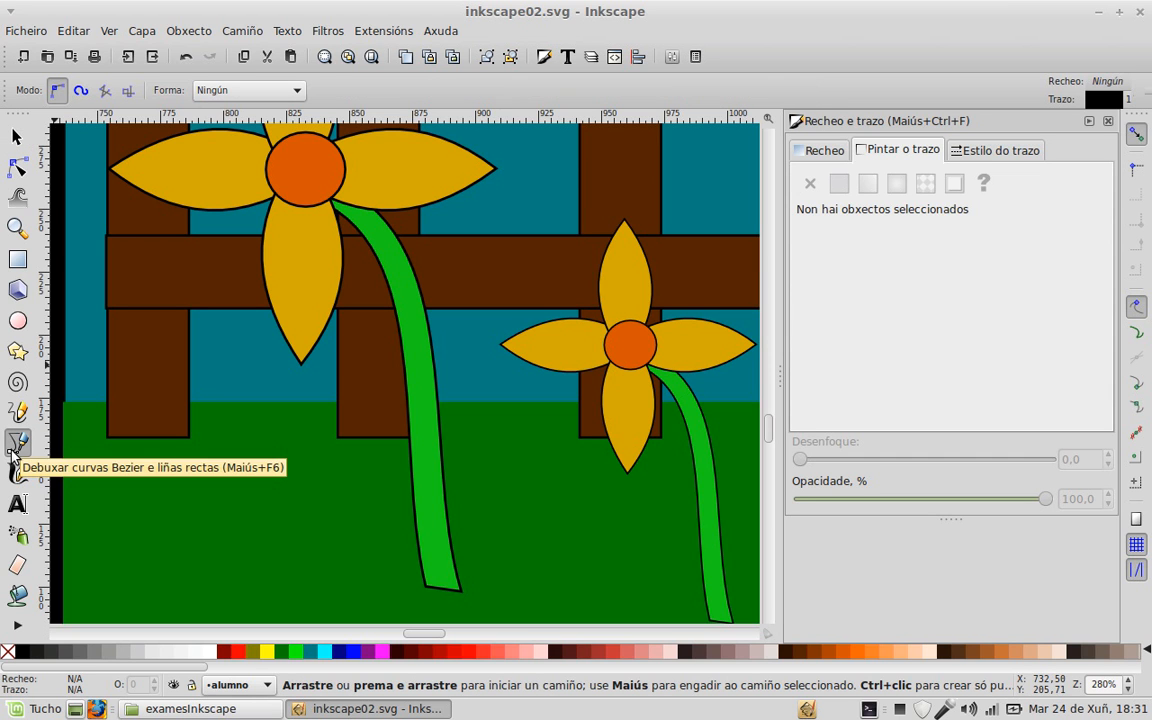
{"action": "left_click", "coordinate": [428, 587]}
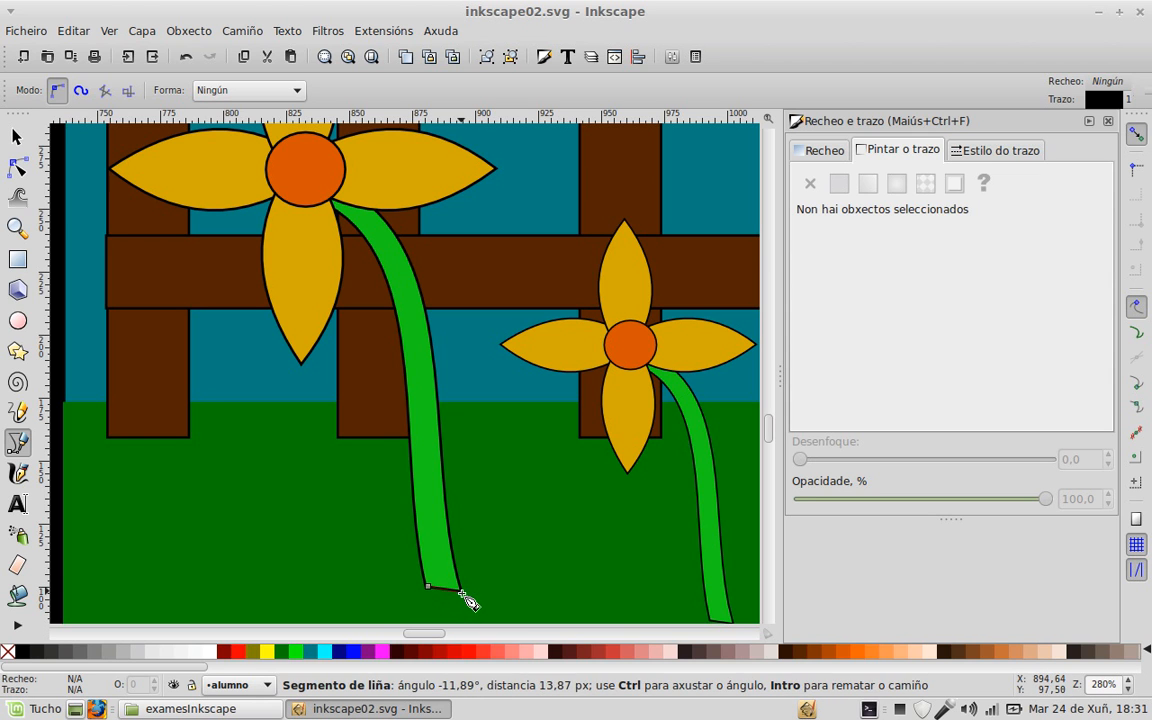
{"action": "left_click", "coordinate": [342, 187]}
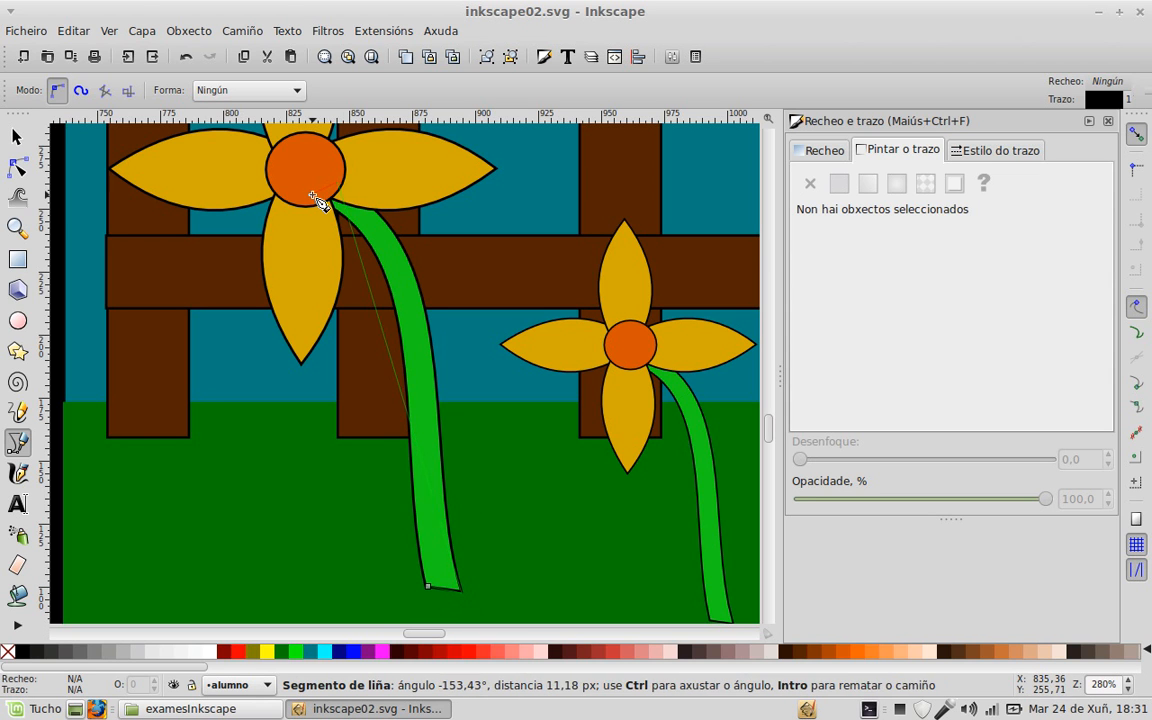
{"action": "left_click", "coordinate": [316, 200]}
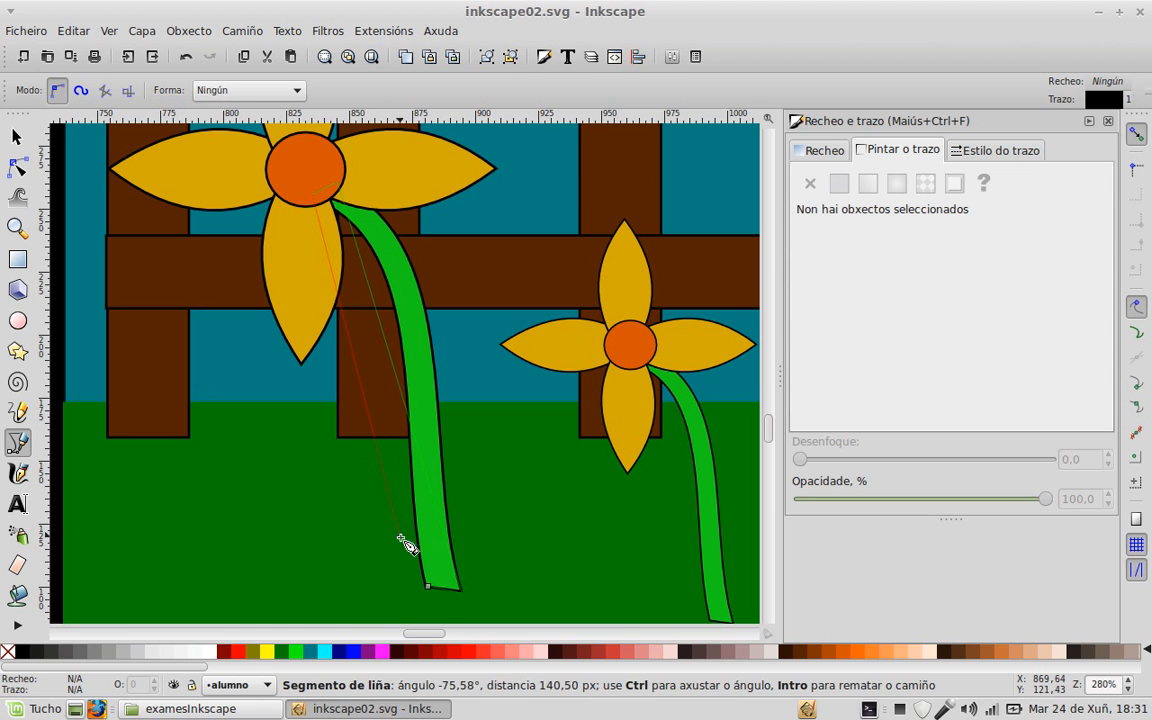
{"action": "left_click", "coordinate": [429, 587]}
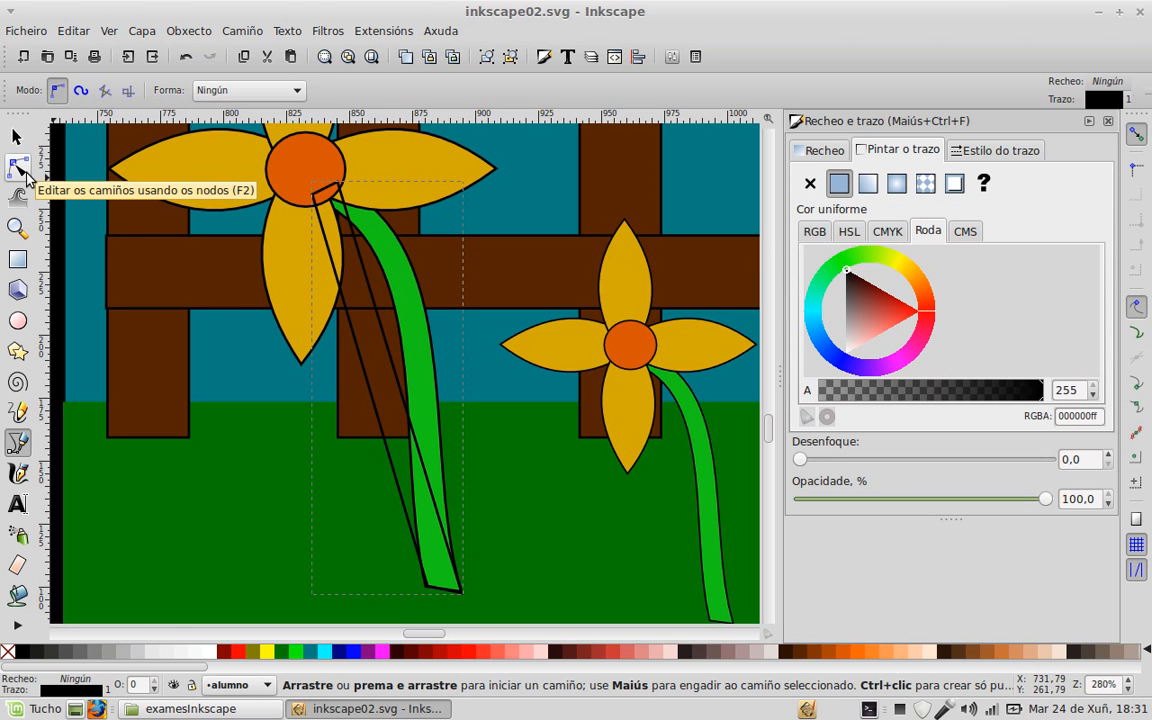
Step: Bend both sides of the traced outline into curves along the stem's edges
{"action": "left_click", "coordinate": [18, 168]}
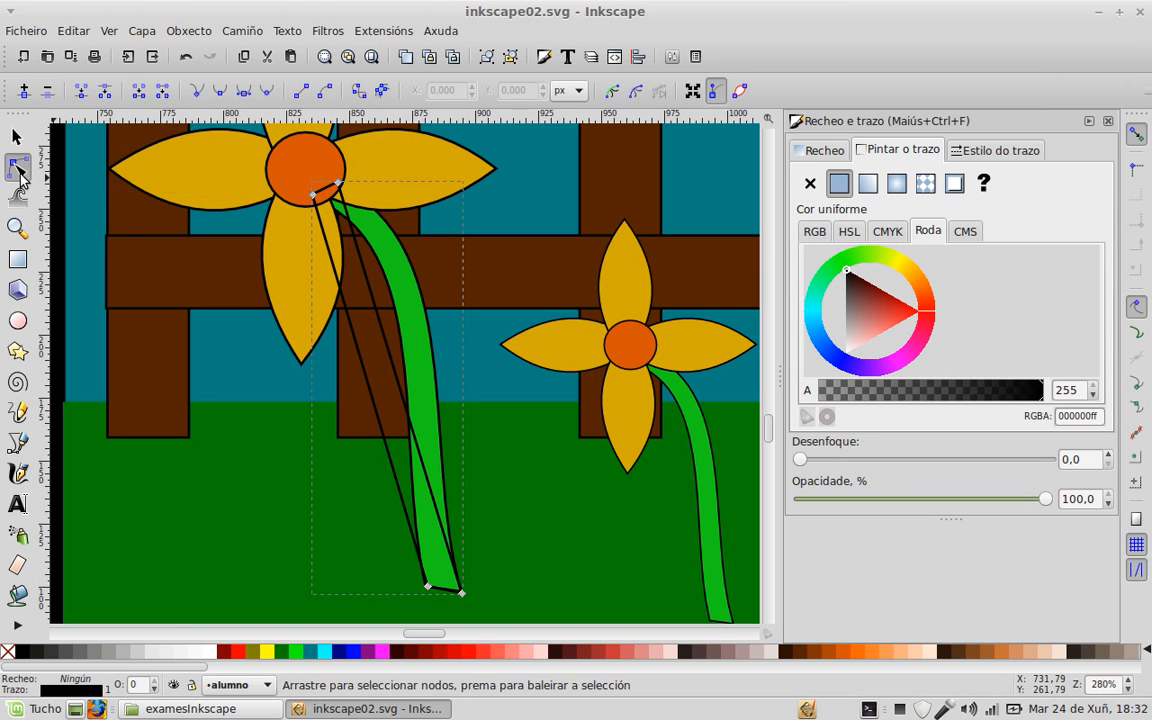
{"action": "left_click_drag", "start_coordinate": [373, 296], "coordinate": [414, 272]}
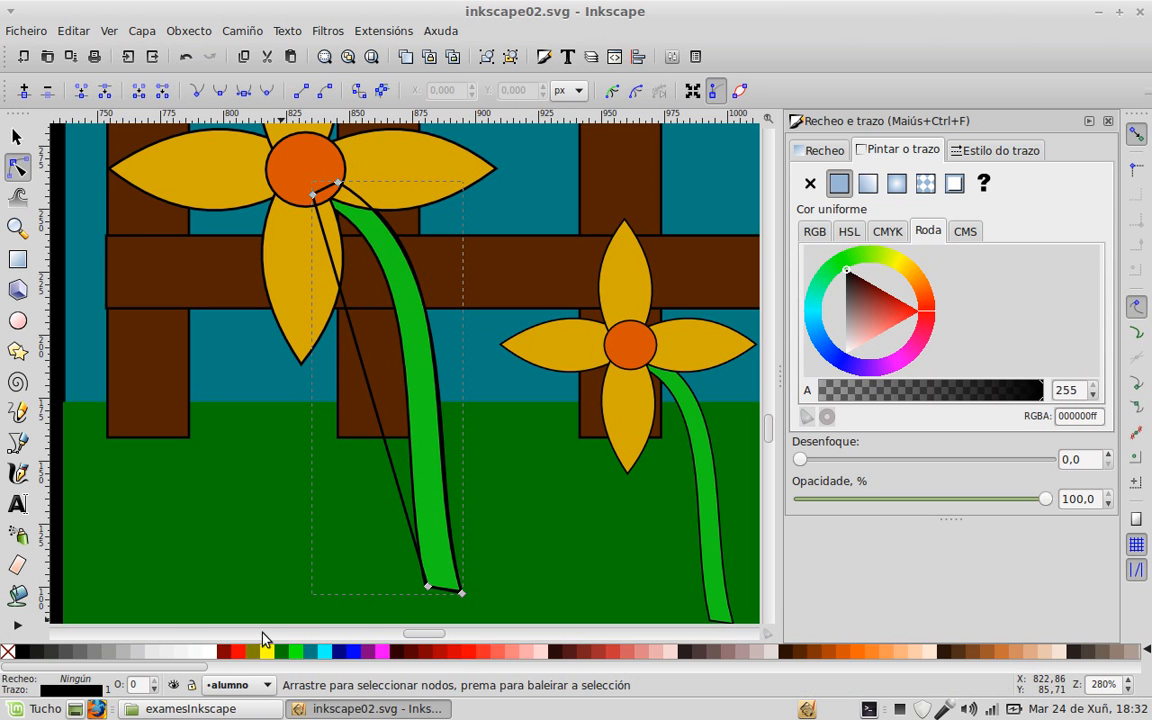
{"action": "left_click", "coordinate": [235, 654], "text": "shift"}
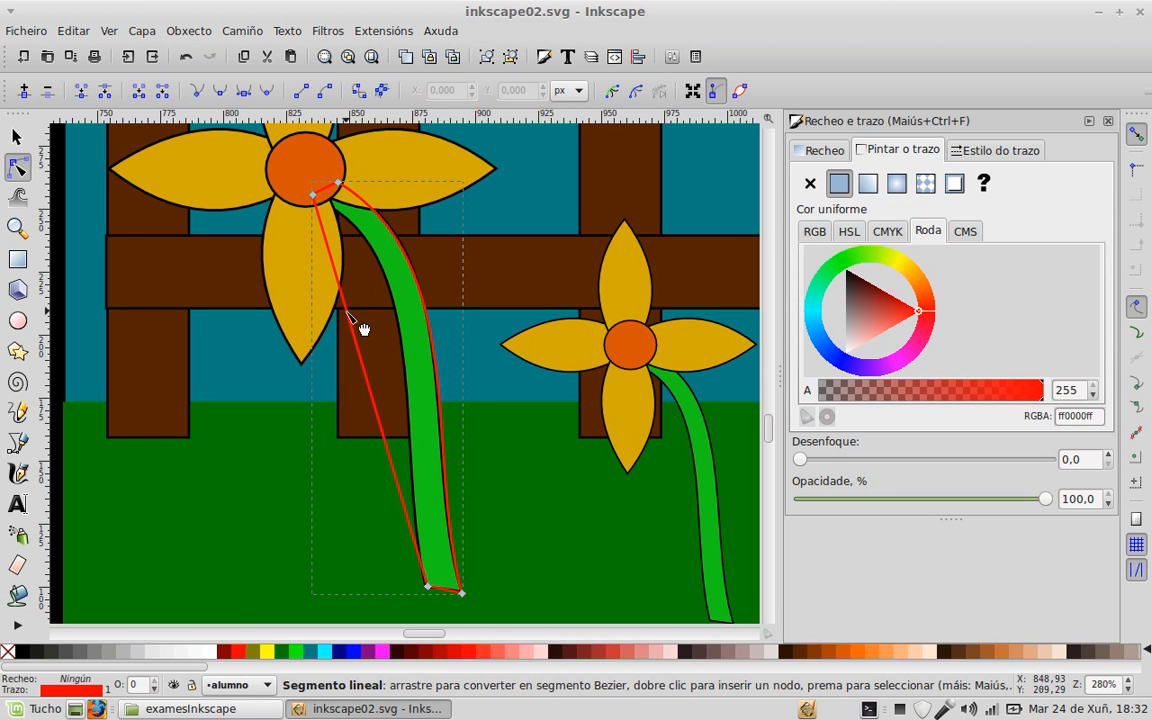
{"action": "left_click_drag", "start_coordinate": [350, 311], "coordinate": [385, 273]}
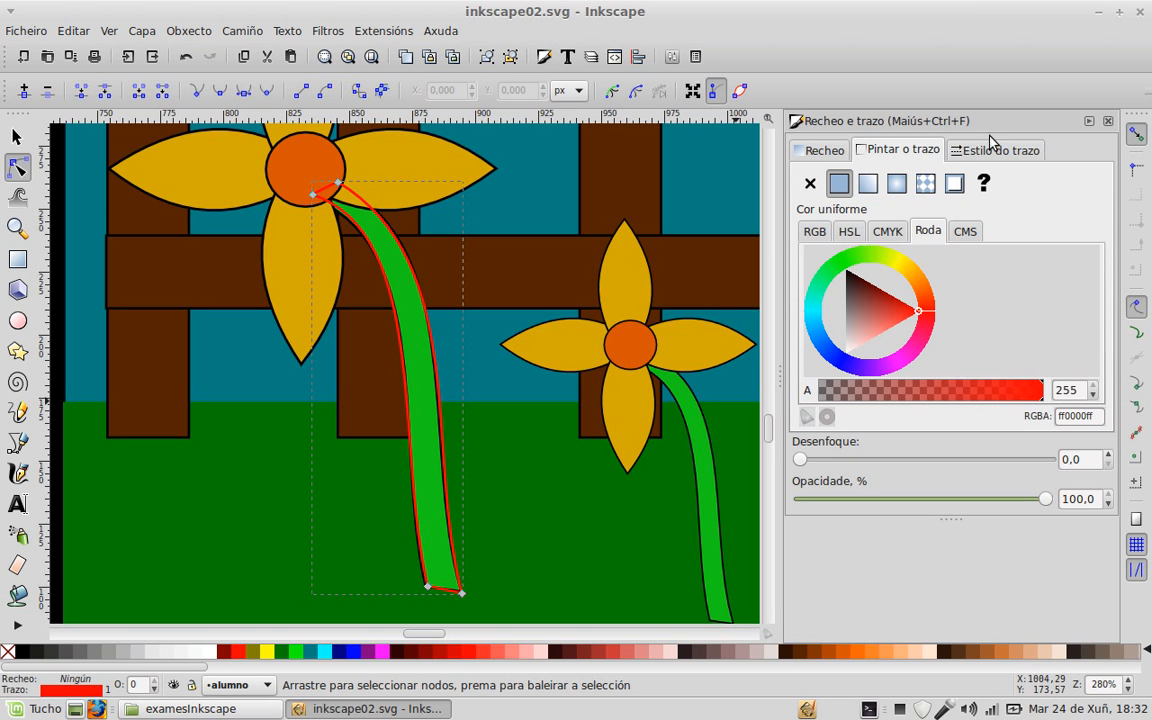
Step: Give the stem a black outline and the reference green fill, then move it onto the right flower
{"action": "left_click_drag", "start_coordinate": [862, 290], "coordinate": [838, 270]}
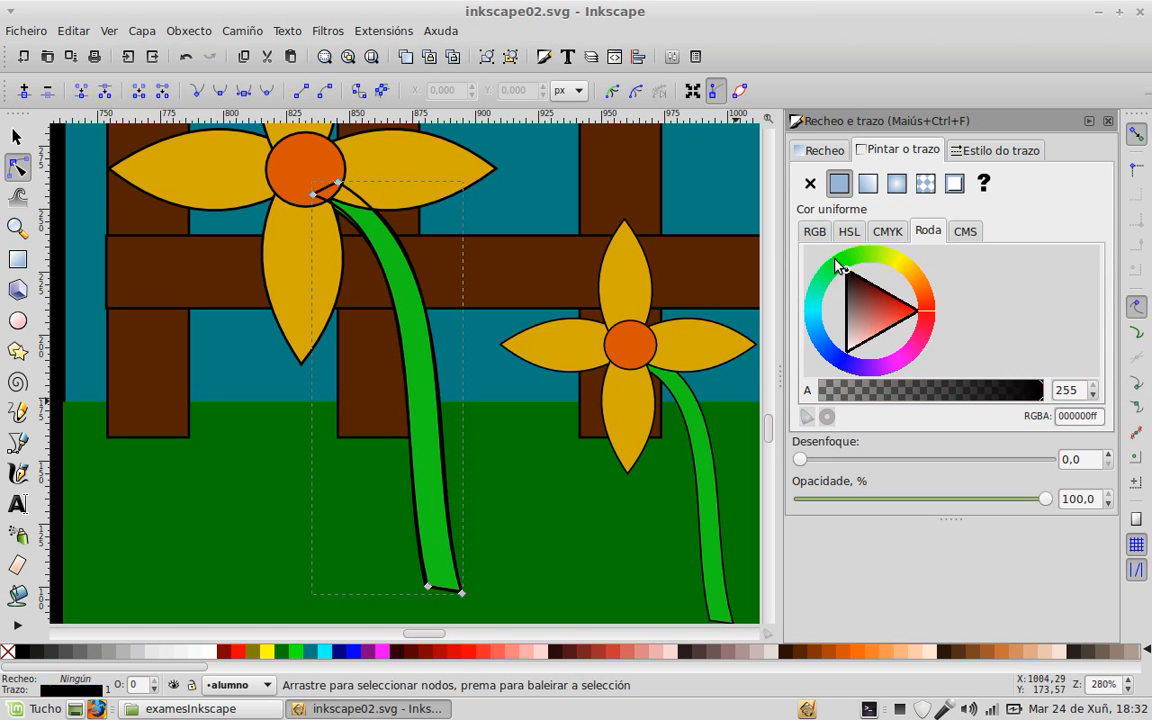
{"action": "key", "text": "d"}
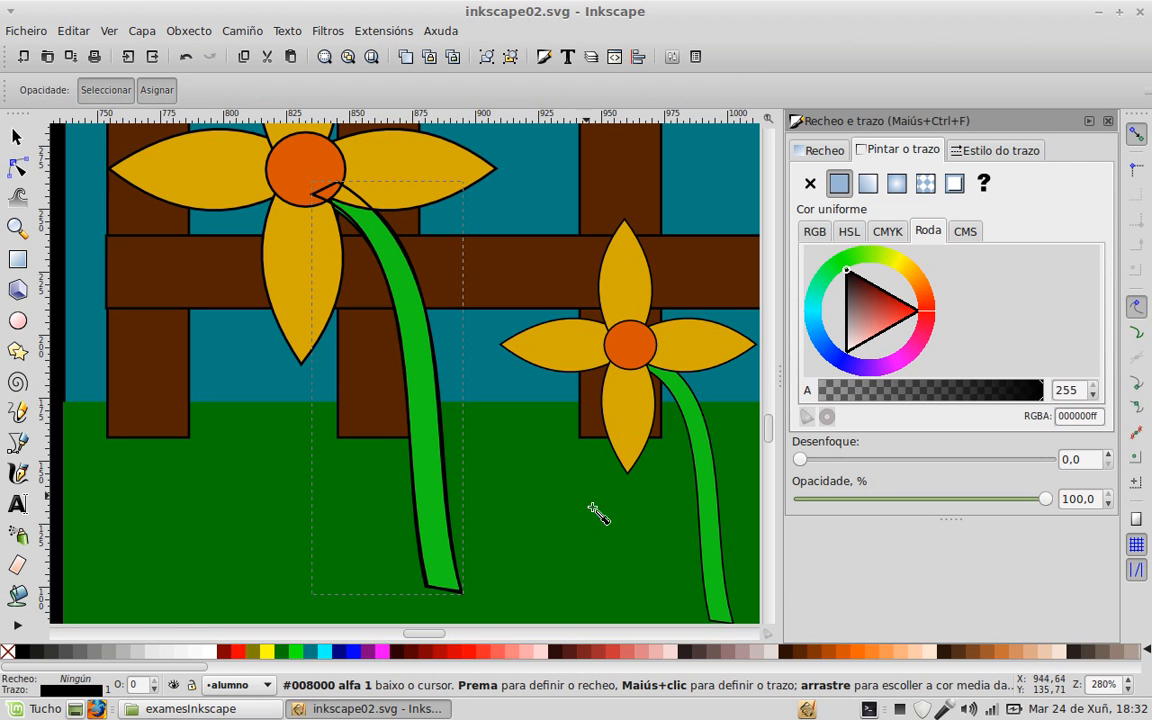
{"action": "left_click", "coordinate": [718, 545]}
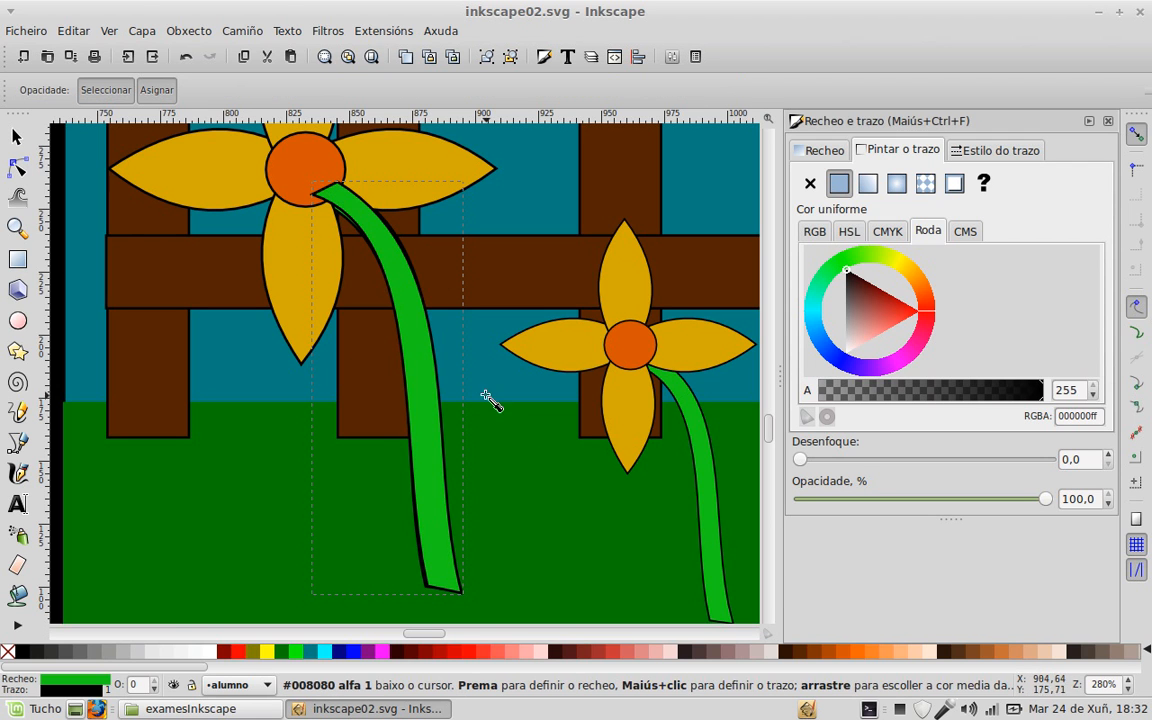
{"action": "left_click", "coordinate": [16, 137]}
{"action": "left_click_drag", "start_coordinate": [432, 362], "coordinate": [659, 366]}
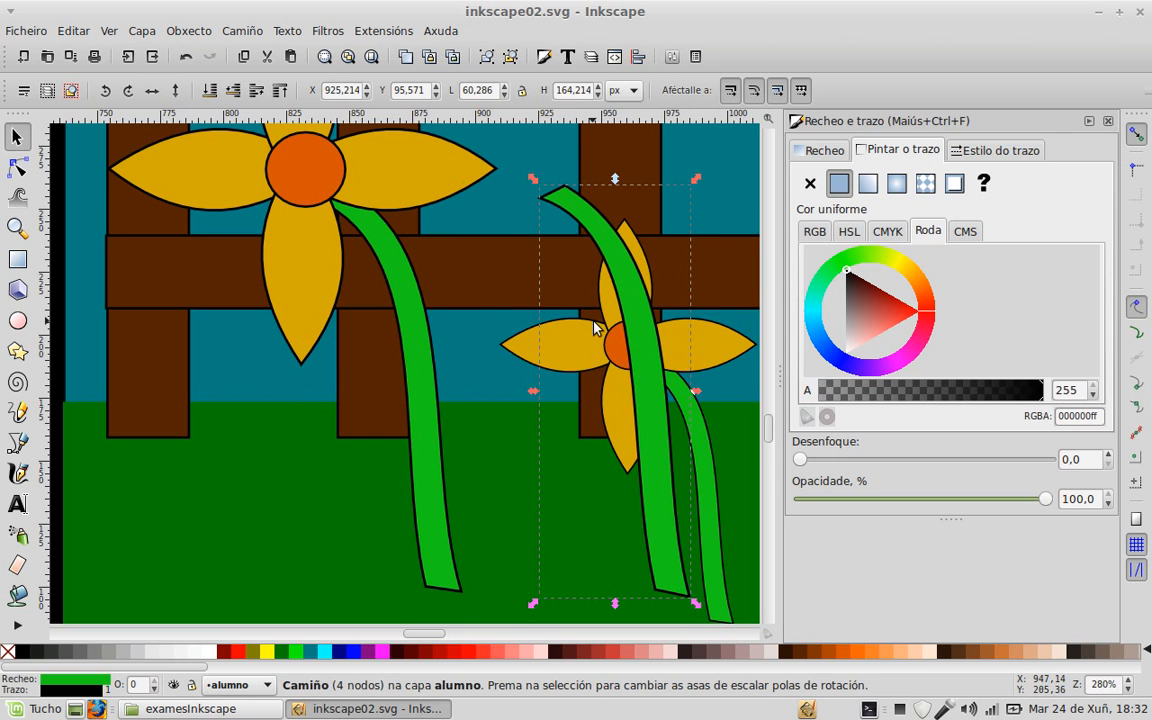
Step: Draw a circle at the top of the new stem and colour it the reference centre's orange
{"action": "scroll", "coordinate": [471, 252], "scroll_direction": "up", "scroll_amount": 3}
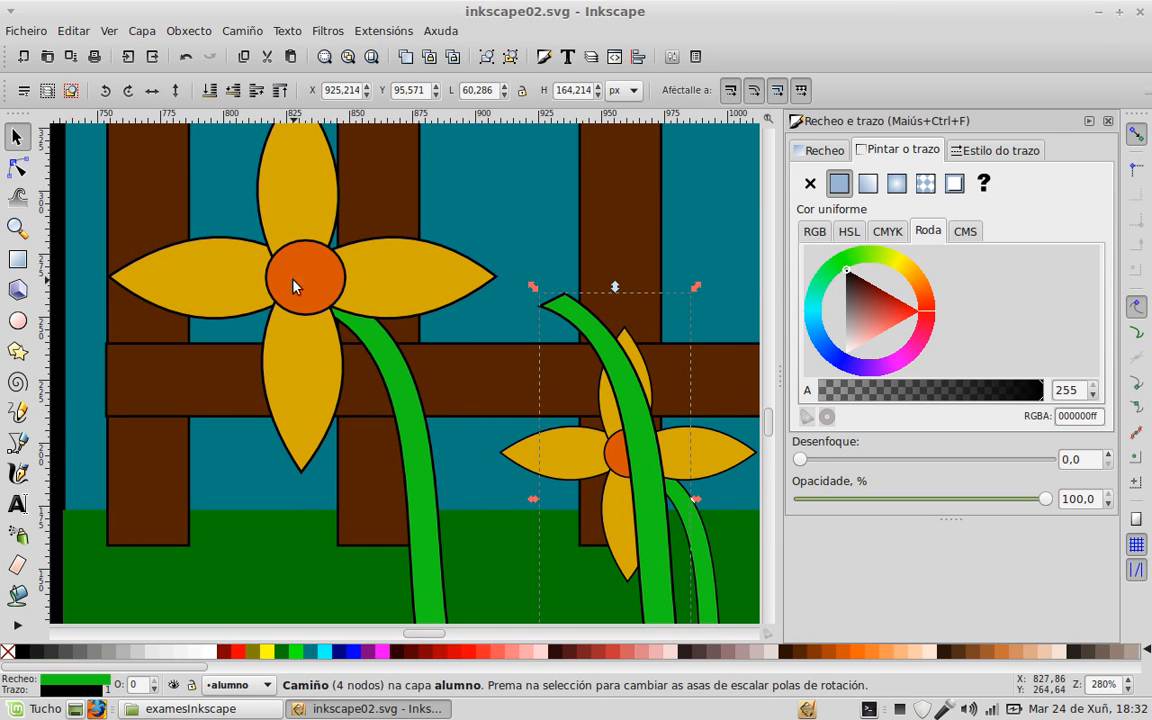
{"action": "left_click", "coordinate": [17, 320]}
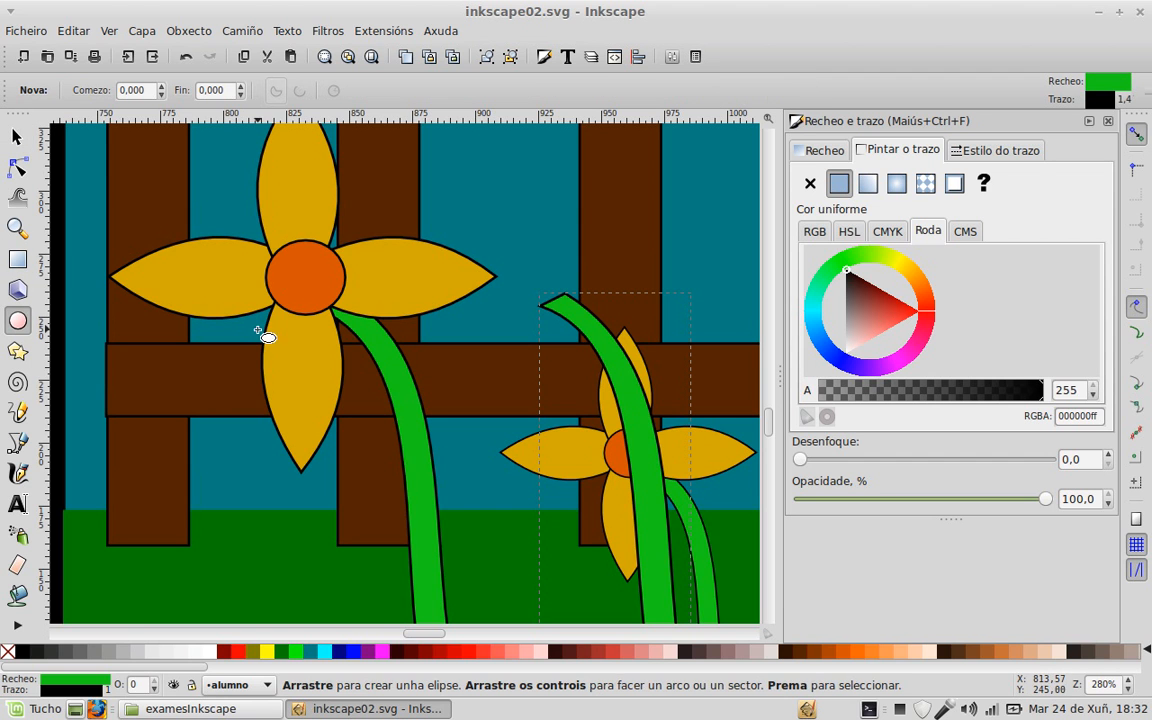
{"action": "left_click_drag", "start_coordinate": [275, 244], "coordinate": [553, 297]}
{"action": "key", "text": "s"}
{"action": "left_click", "coordinate": [553, 297]}
{"action": "key", "text": "d"}
{"action": "left_click", "coordinate": [312, 286]}
{"action": "key", "text": "s"}
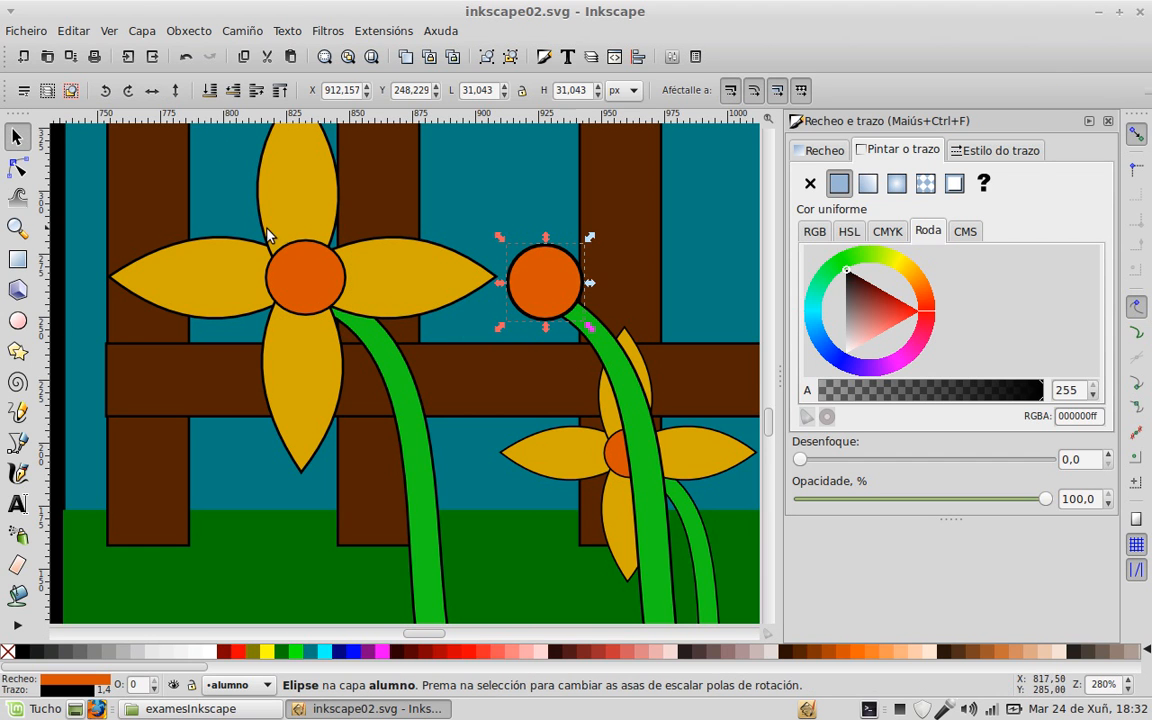
{"action": "scroll", "coordinate": [361, 299], "scroll_direction": "up", "scroll_amount": 2}
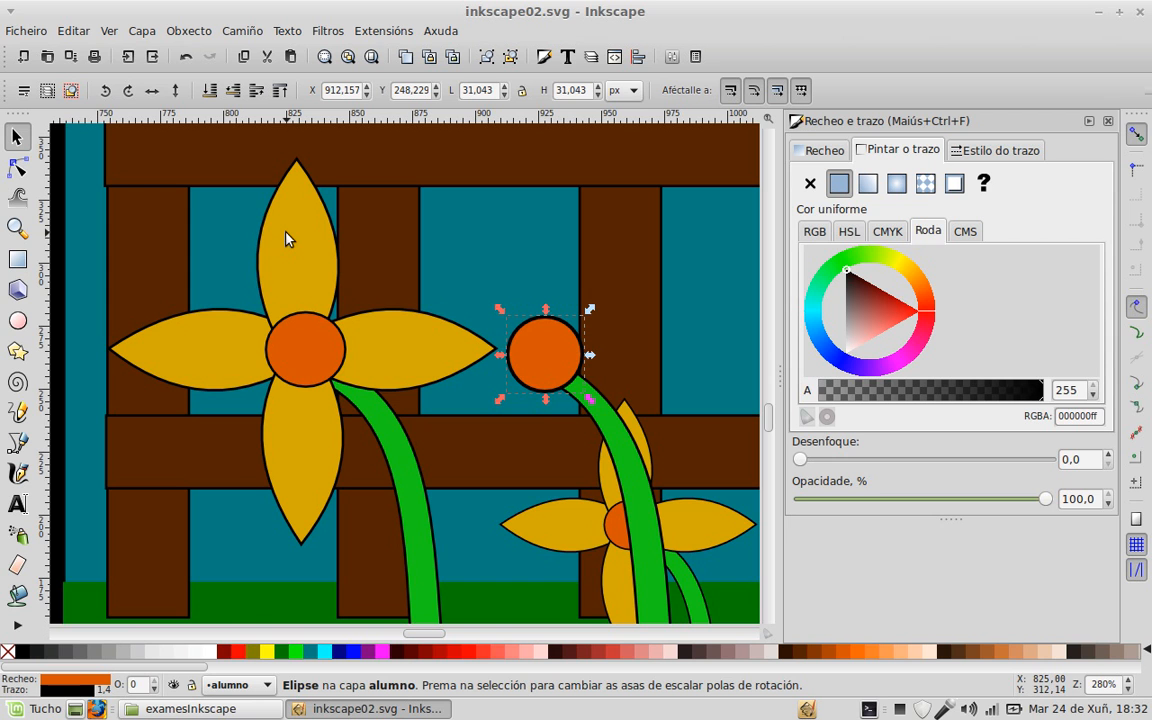
Step: Zoom in and draw a triangle from the left flower's centre up to its top petal's tip
{"action": "left_click", "coordinate": [17, 443]}
{"action": "scroll", "coordinate": [298, 314], "scroll_direction": "up", "scroll_amount": 1}
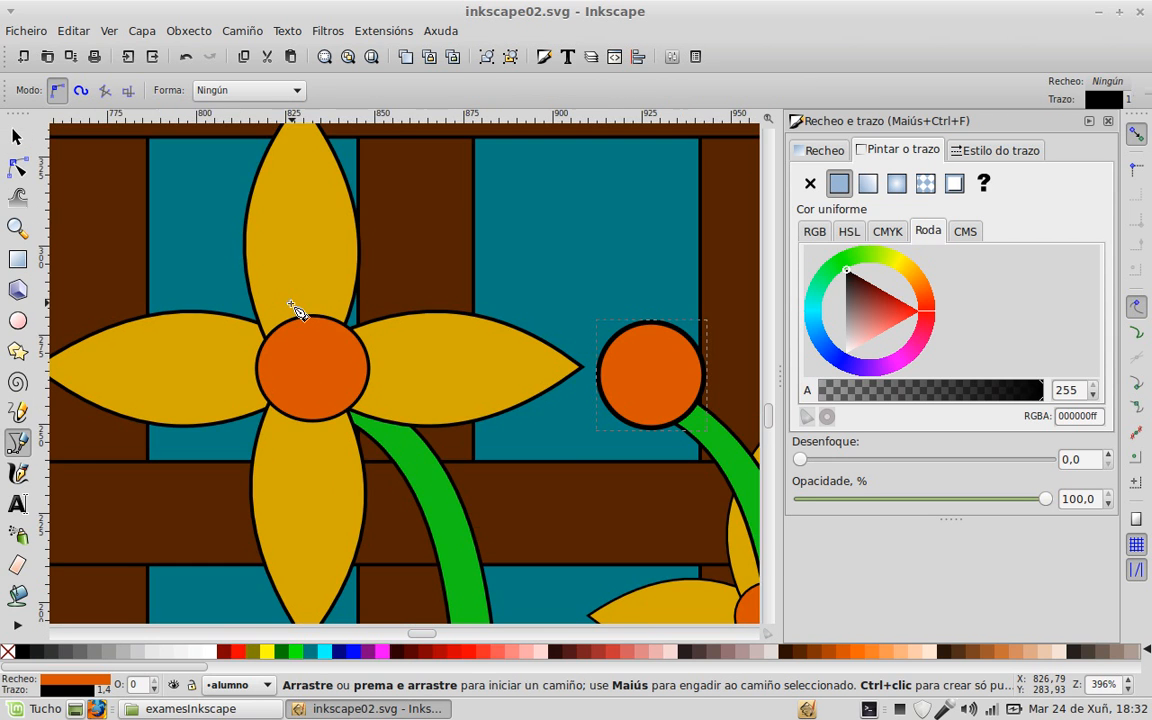
{"action": "scroll", "coordinate": [280, 334], "scroll_direction": "up", "scroll_amount": 1}
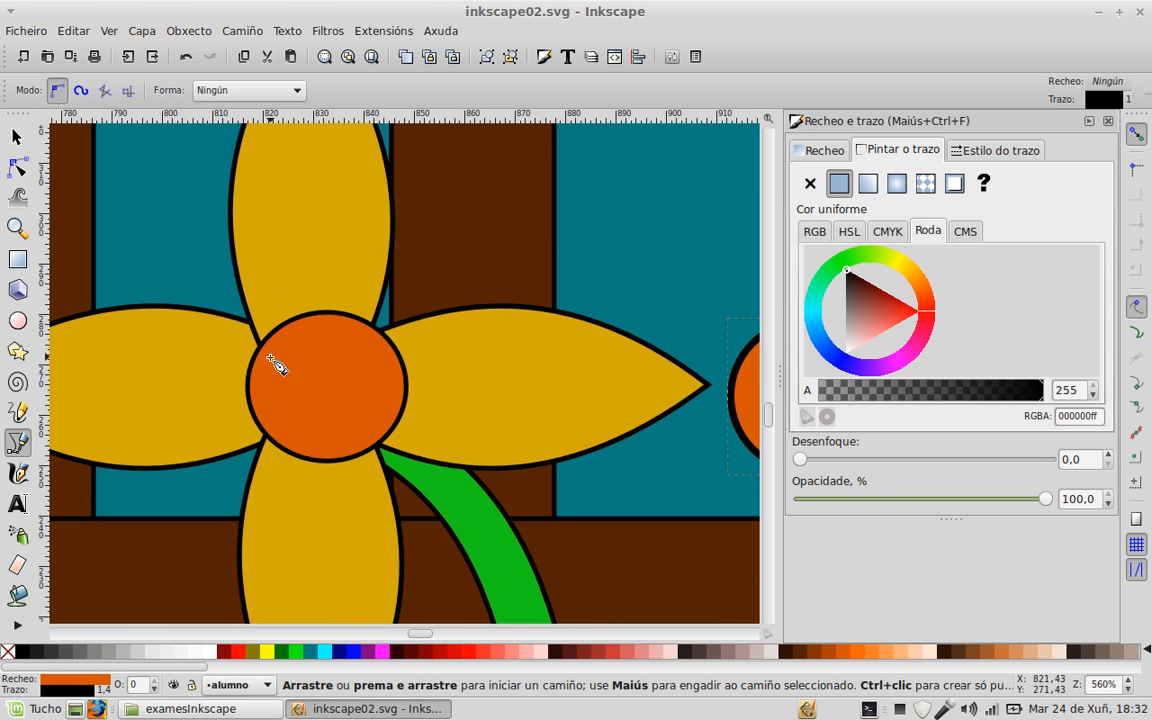
{"action": "left_click", "coordinate": [268, 356]}
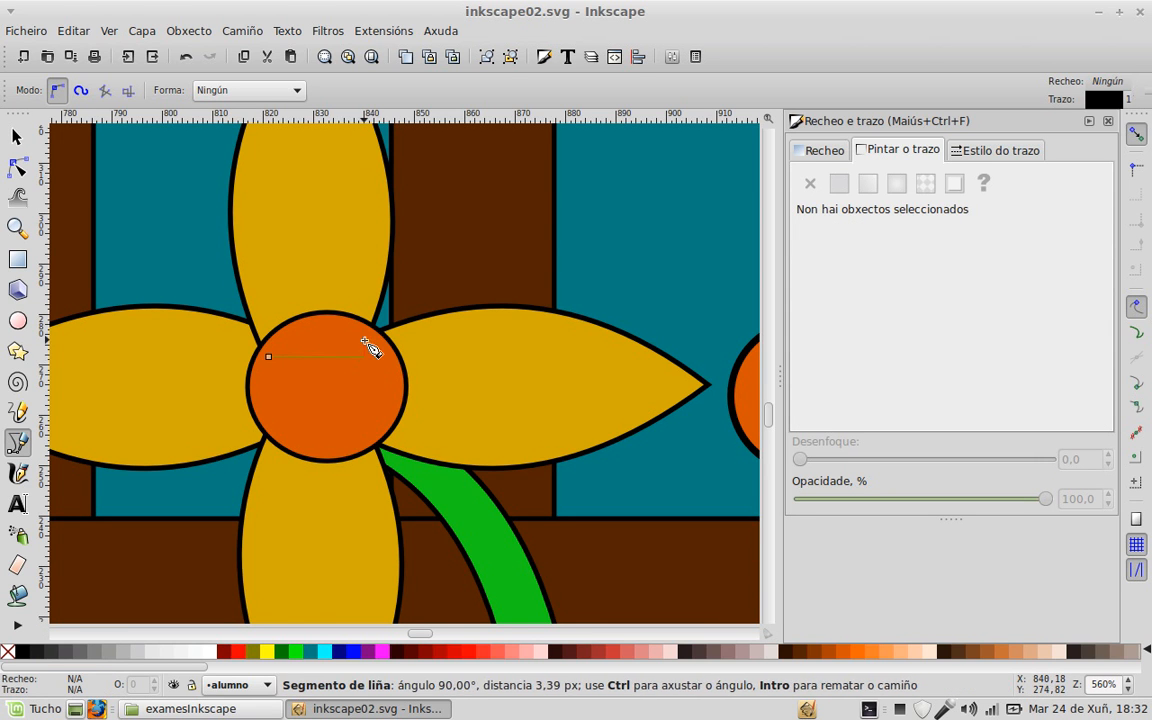
{"action": "scroll", "coordinate": [374, 342], "scroll_direction": "up", "scroll_amount": 2}
{"action": "scroll", "coordinate": [345, 212], "scroll_direction": "up", "scroll_amount": 2}
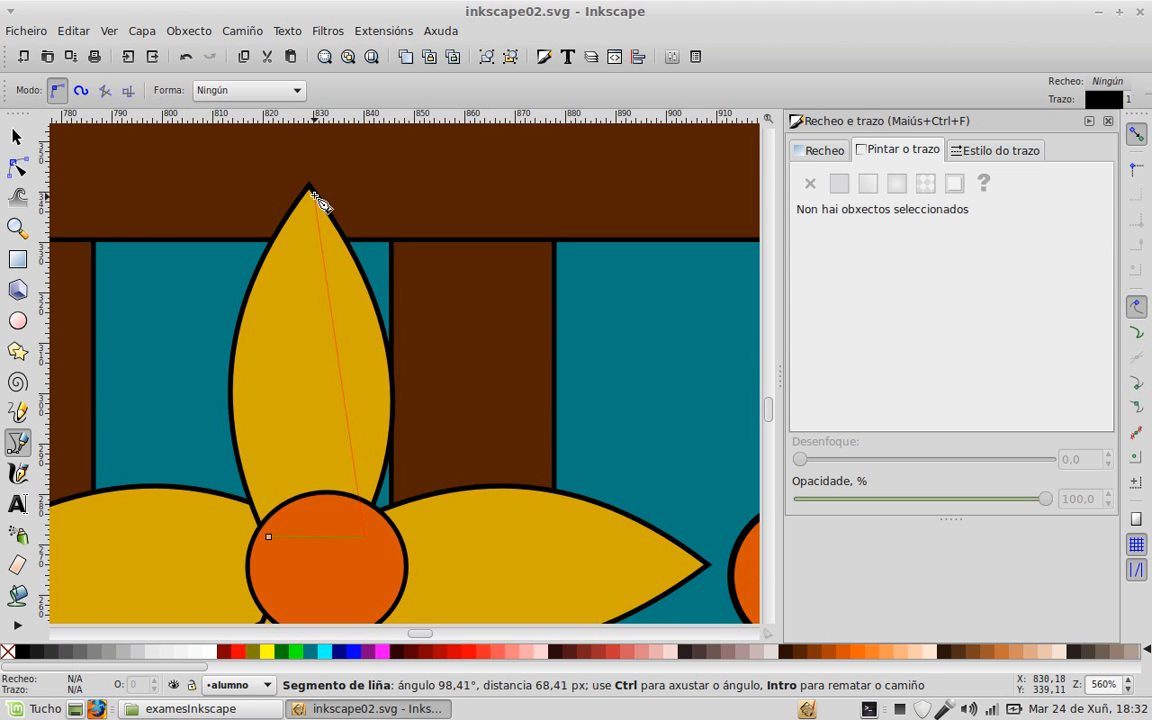
{"action": "left_click", "coordinate": [308, 187]}
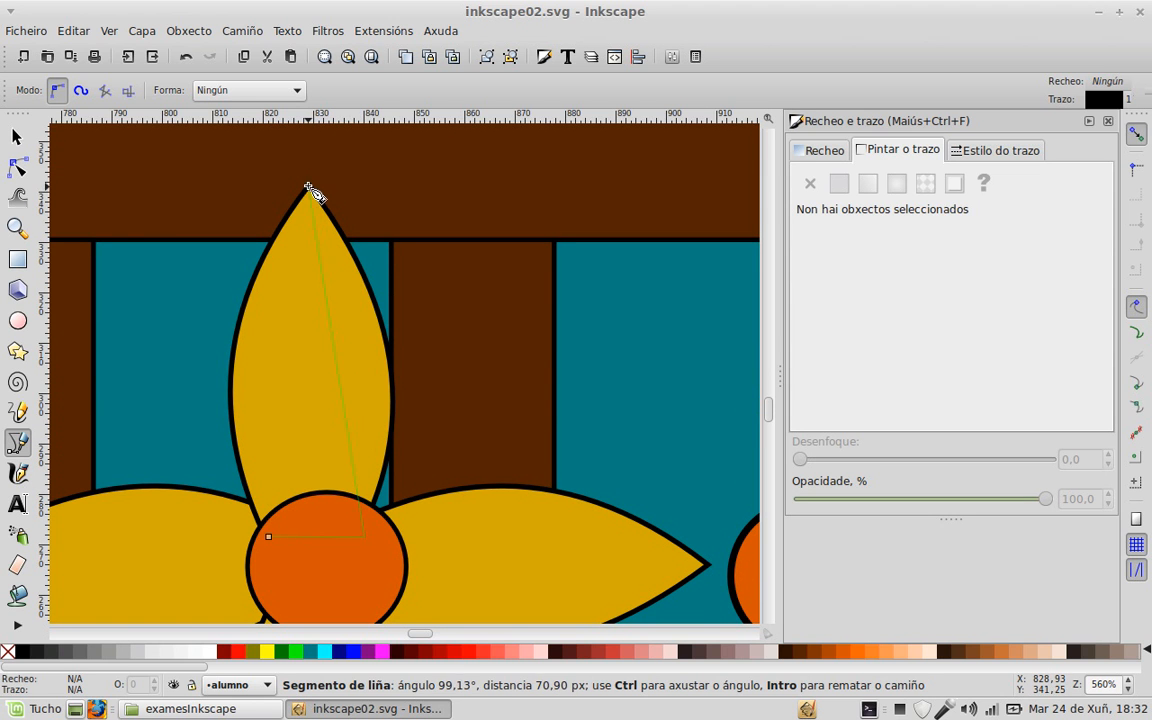
{"action": "left_click", "coordinate": [270, 537]}
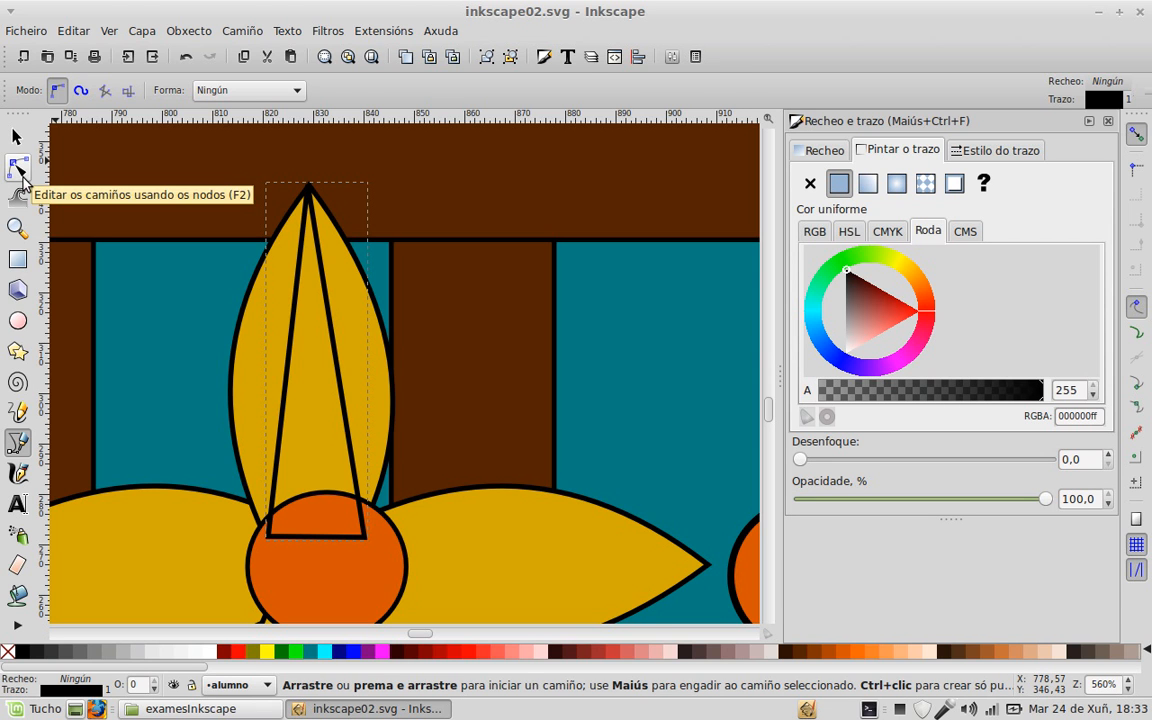
Step: Curve both triangle sides along the petal's edges and fill it with the petal yellow
{"action": "left_click", "coordinate": [19, 172]}
{"action": "left_click_drag", "start_coordinate": [337, 358], "coordinate": [404, 365]}
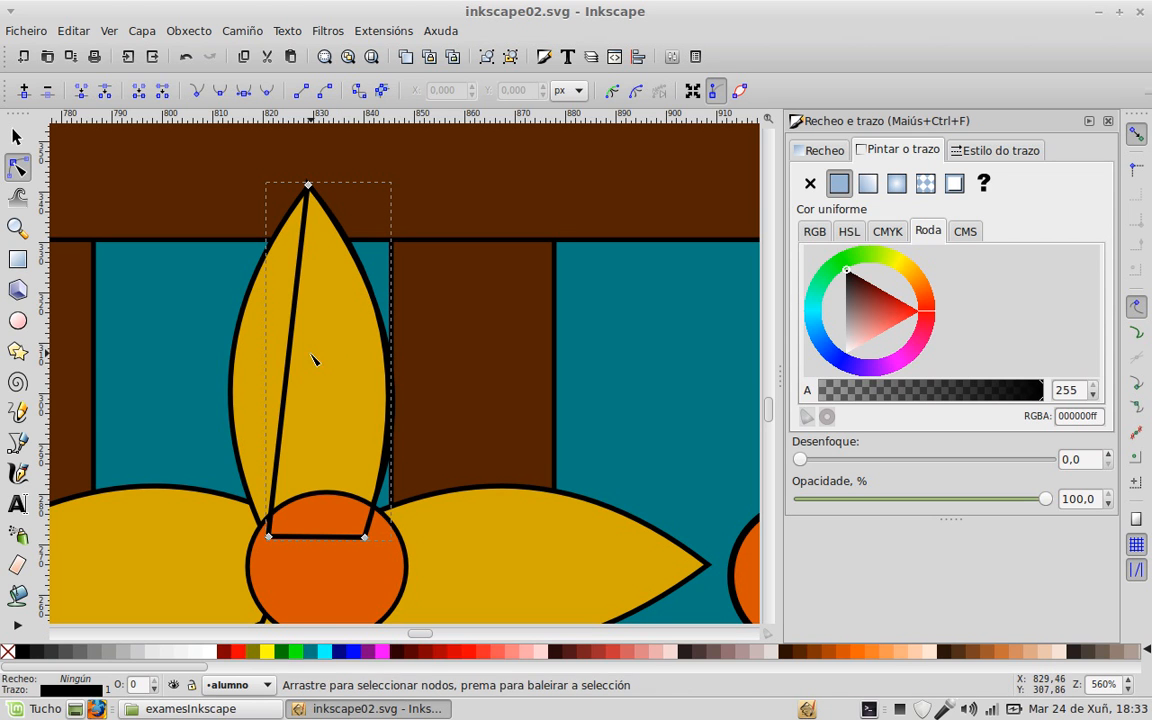
{"action": "left_click_drag", "start_coordinate": [289, 363], "coordinate": [249, 375]}
{"action": "key", "text": "d"}
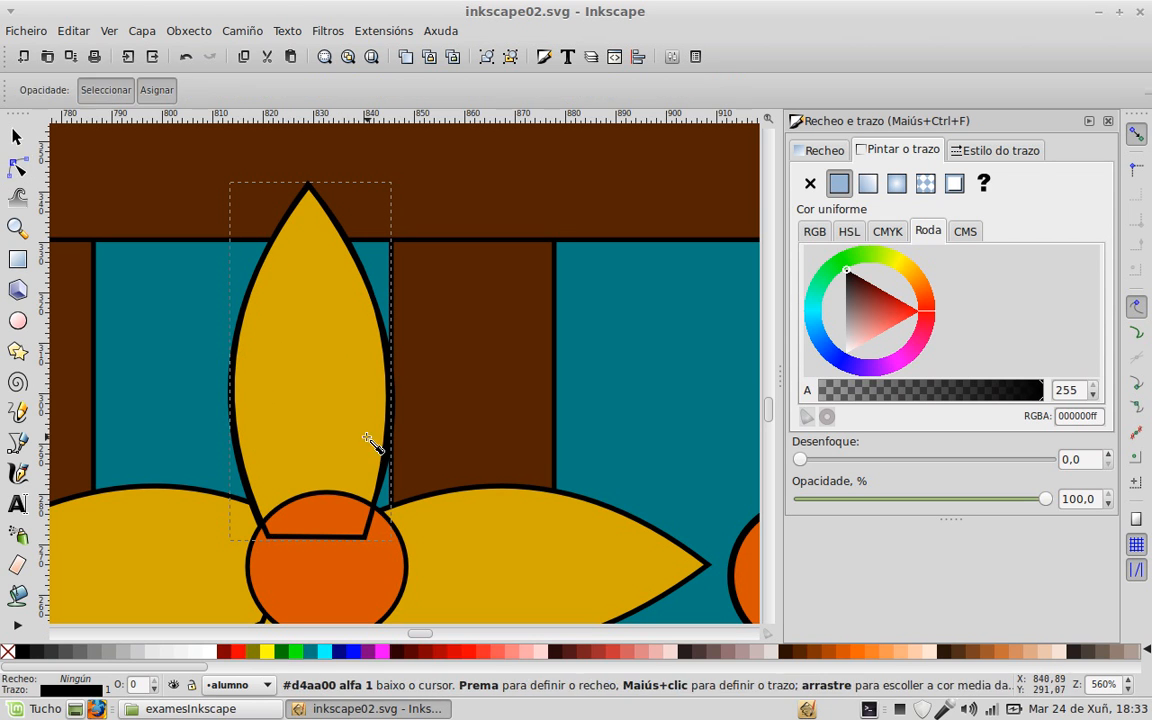
{"action": "left_click", "coordinate": [533, 562]}
{"action": "key", "text": "s"}
{"action": "scroll", "coordinate": [345, 330], "scroll_direction": "down", "scroll_amount": 2}
Step: Place the new yellow petal on top of the new orange centre
{"action": "left_click_drag", "start_coordinate": [486, 394], "coordinate": [271, 340]}
{"action": "left_click_drag", "start_coordinate": [136, 310], "coordinate": [377, 313]}
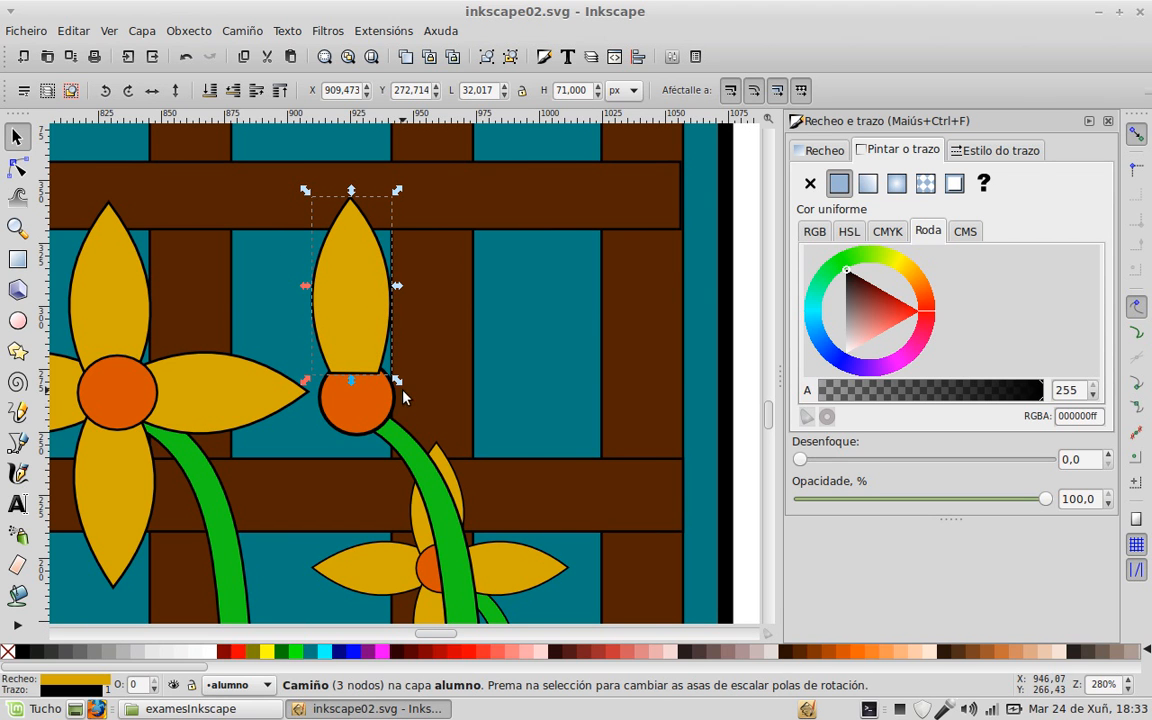
{"action": "scroll", "coordinate": [431, 371], "scroll_direction": "down", "scroll_amount": 3}
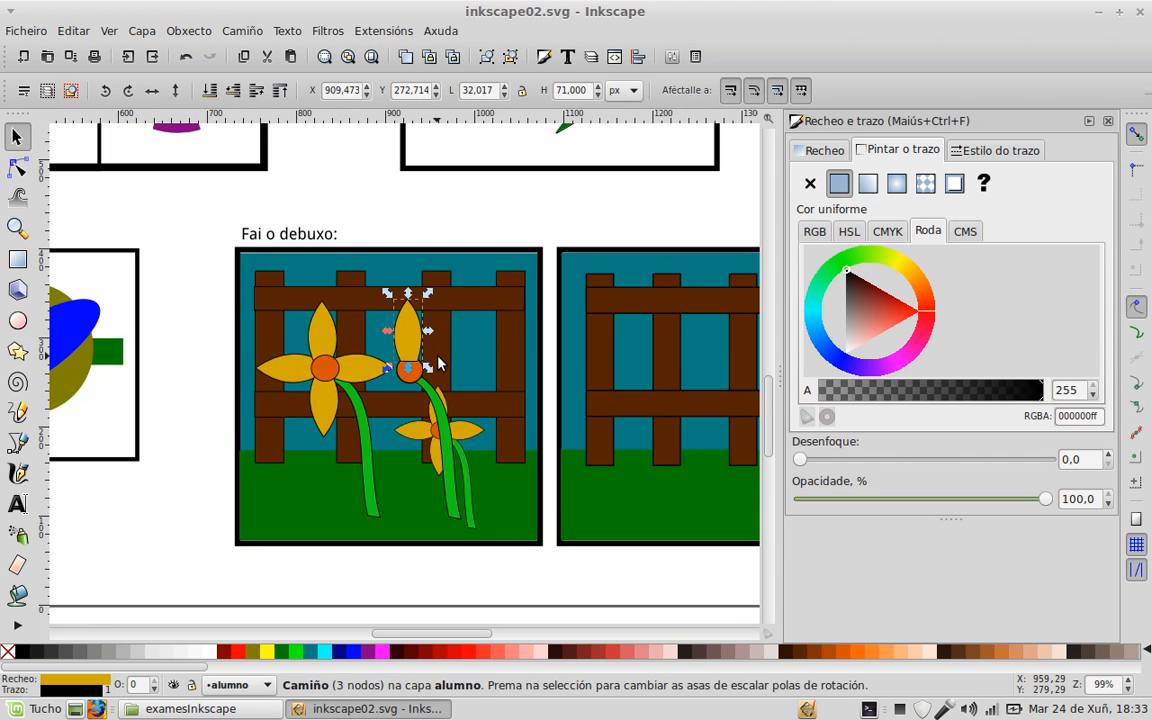
Step: Move the petal, centre and stem together onto blank canvas beside the page
{"action": "left_click_drag", "start_coordinate": [352, 209], "coordinate": [492, 530]}
{"action": "left_click_drag", "start_coordinate": [650, 510], "coordinate": [326, 445]}
{"action": "left_click_drag", "start_coordinate": [100, 316], "coordinate": [668, 318]}
{"action": "left_click_drag", "start_coordinate": [699, 419], "coordinate": [514, 501]}
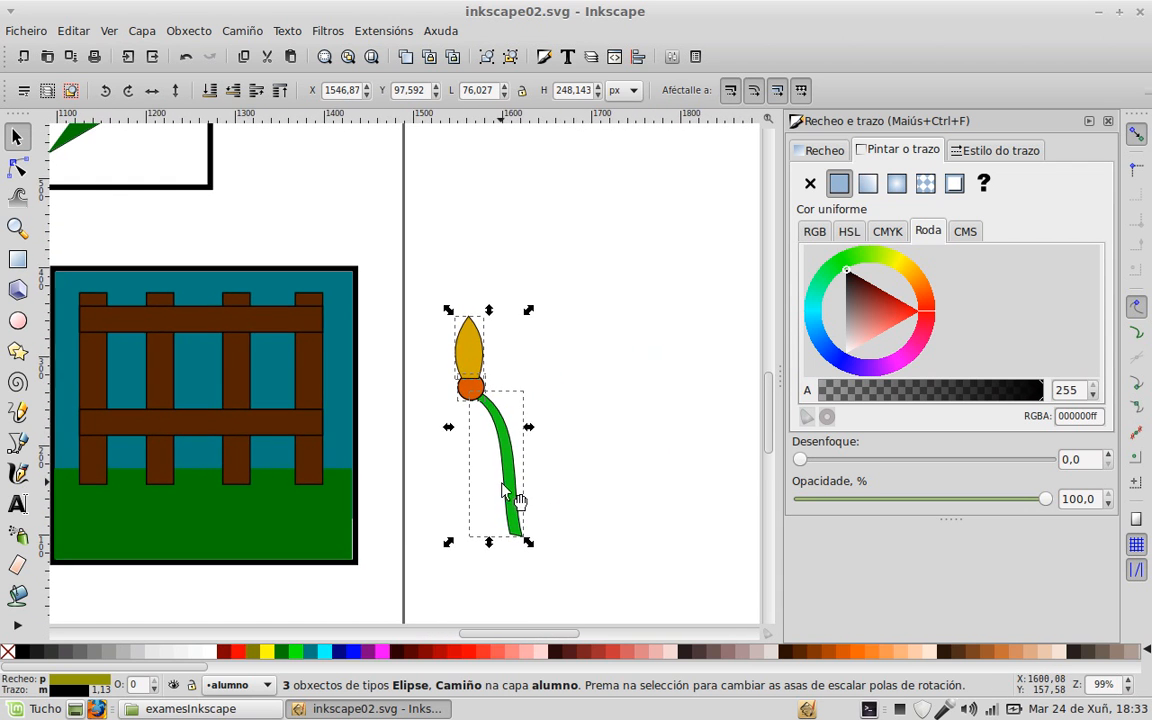
{"action": "scroll", "coordinate": [591, 388], "scroll_direction": "up", "scroll_amount": 1}
{"action": "scroll", "coordinate": [520, 420], "scroll_direction": "down", "scroll_amount": 1}
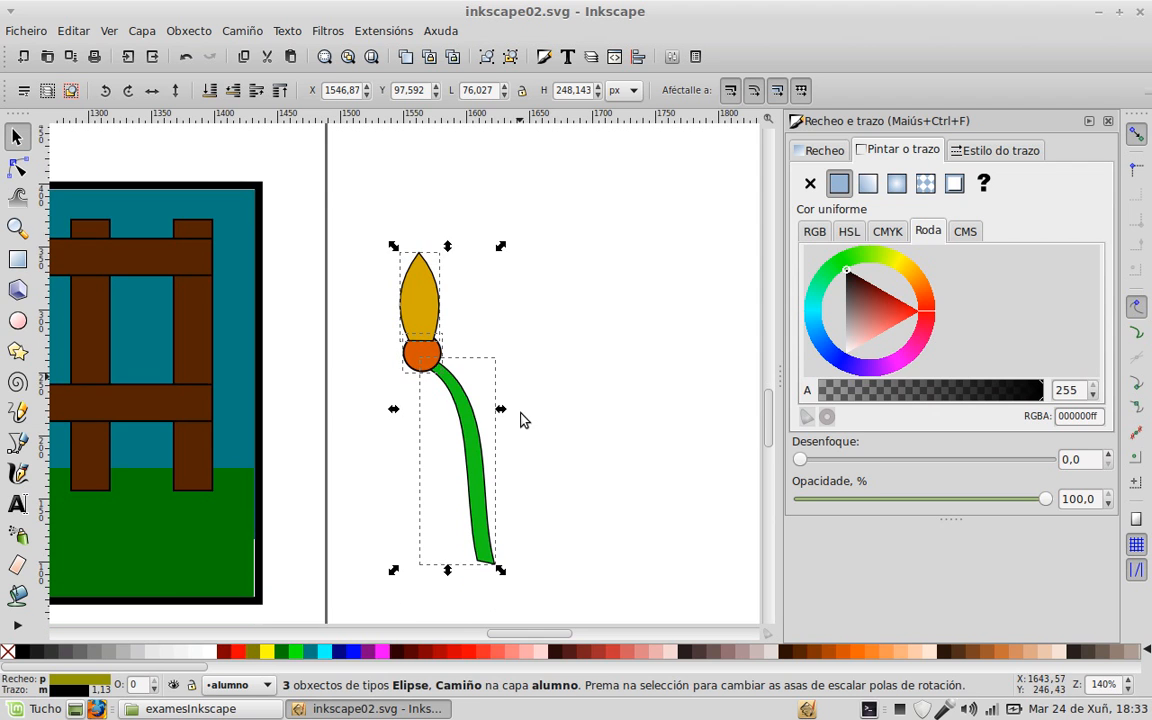
{"action": "left_click", "coordinate": [560, 348]}
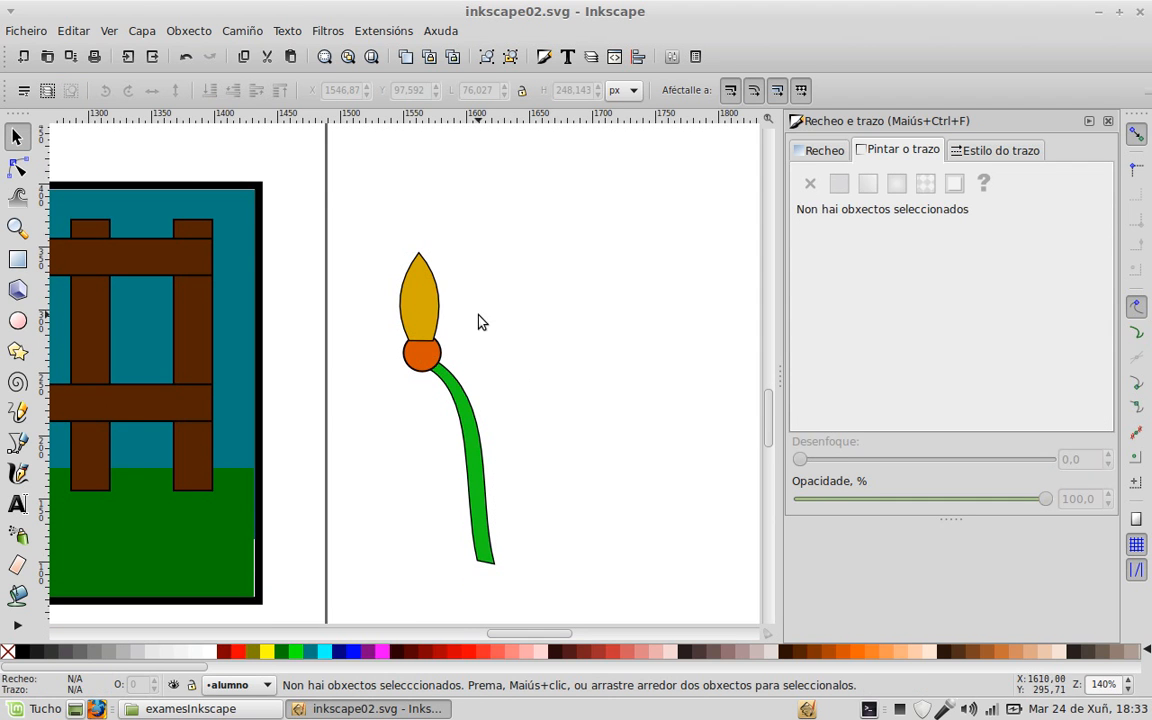
Step: Adjust the top petal's stacking order against the orange centre and tilt it slightly
{"action": "left_click", "coordinate": [408, 287]}
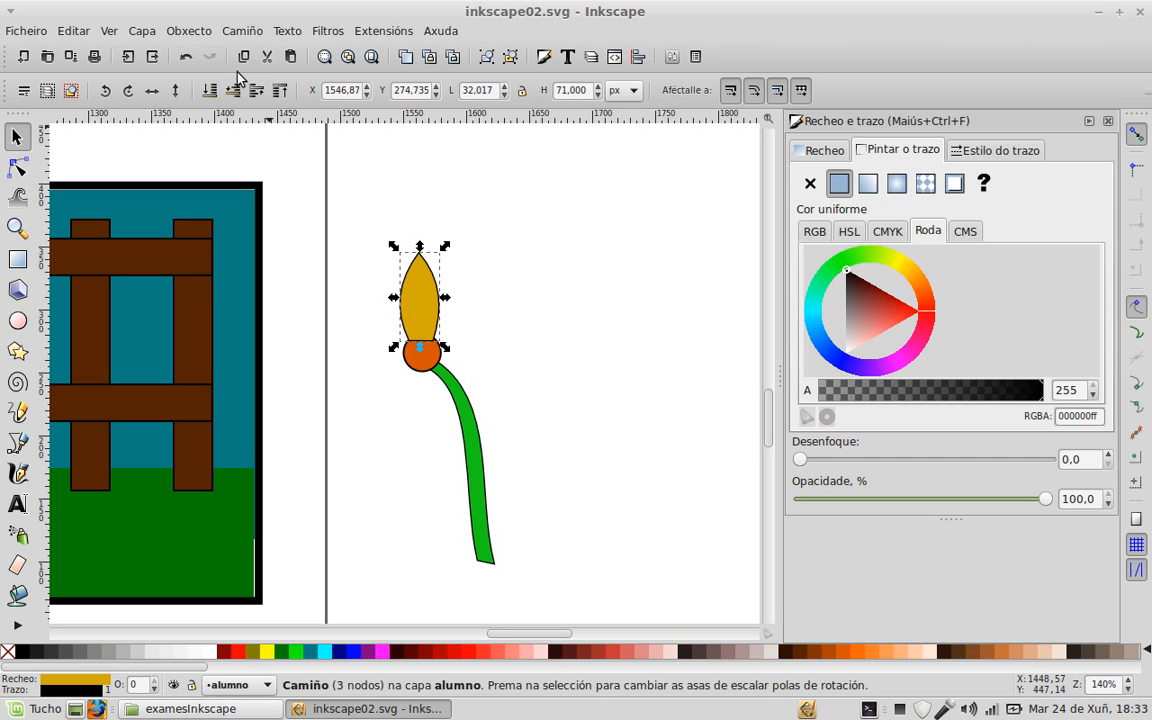
{"action": "left_click", "coordinate": [210, 91]}
{"action": "left_click", "coordinate": [520, 243]}
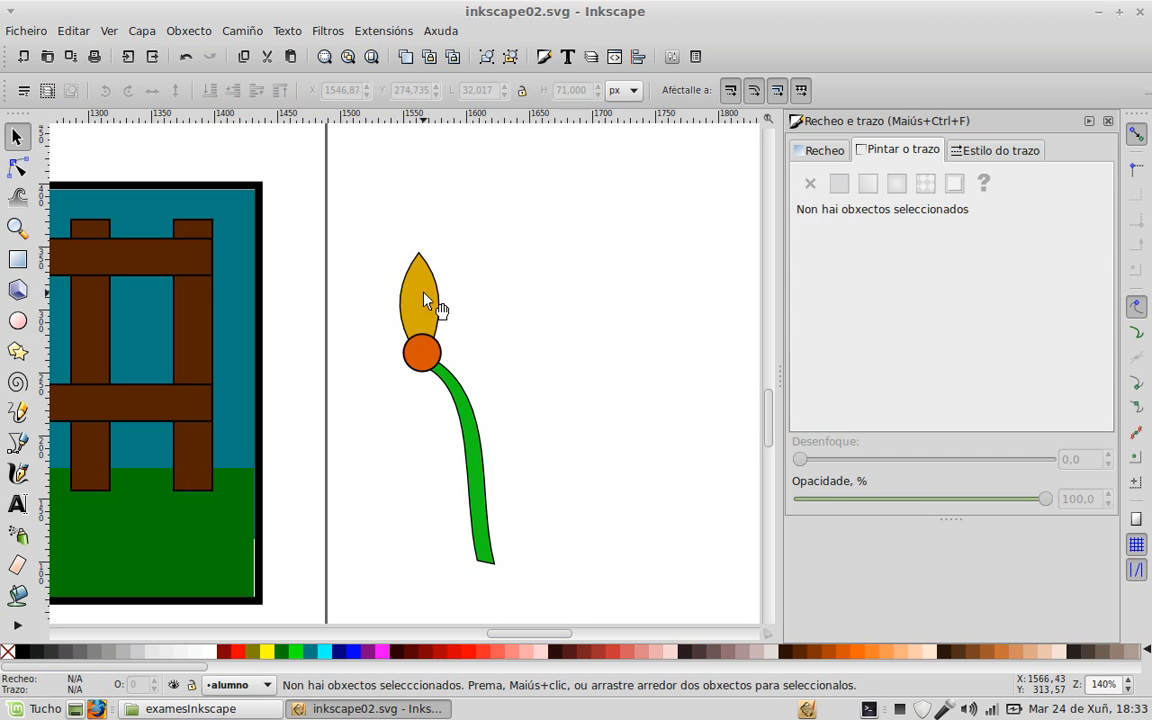
{"action": "left_click", "coordinate": [426, 298]}
{"action": "key", "text": "ctrl"}
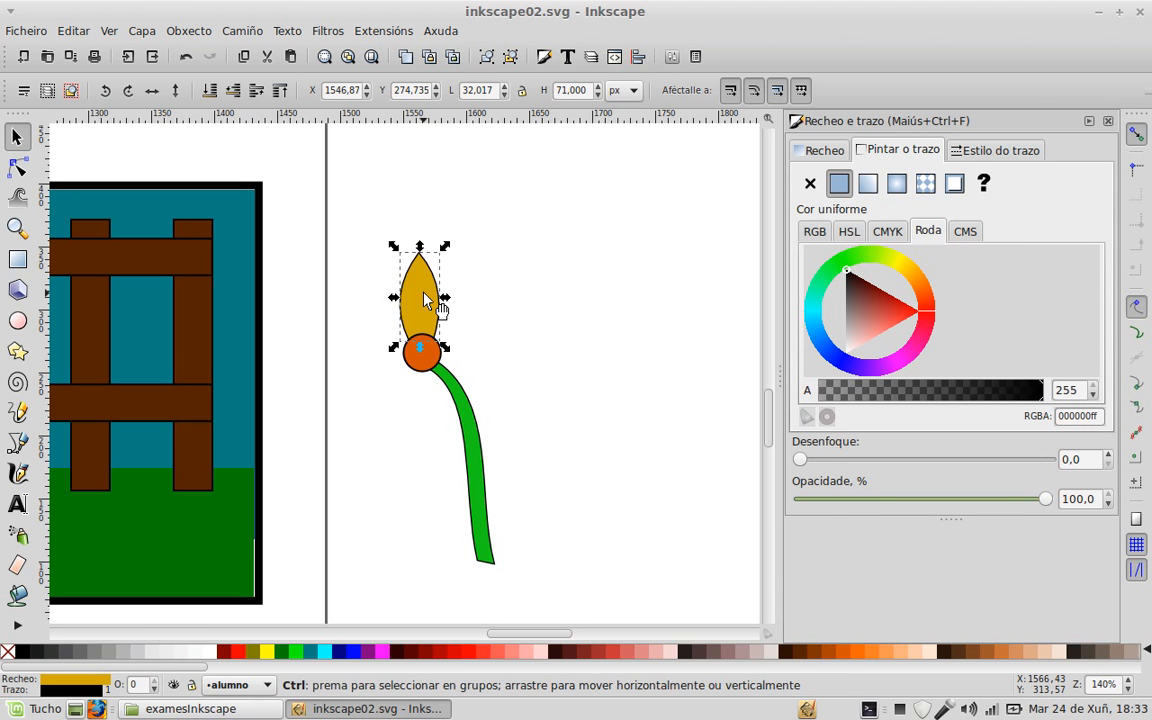
{"action": "key", "text": "Home"}
{"action": "left_click", "coordinate": [426, 298]}
{"action": "left_click_drag", "start_coordinate": [446, 247], "coordinate": [500, 348]}
Step: Duplicate the petal, place the copy right of the centre pointing sideways, and lower it
{"action": "key", "text": "ctrl"}
{"action": "key", "text": "ctrl+d"}
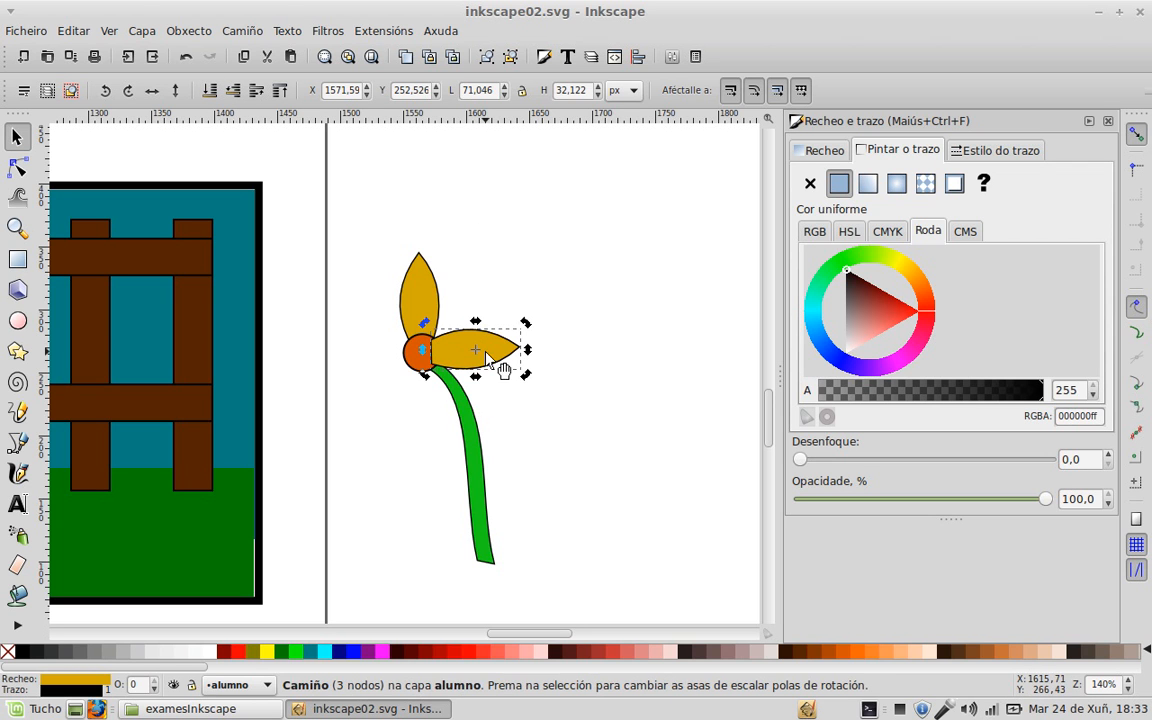
{"action": "left_click_drag", "start_coordinate": [500, 353], "coordinate": [423, 433]}
{"action": "left_click", "coordinate": [499, 371]}
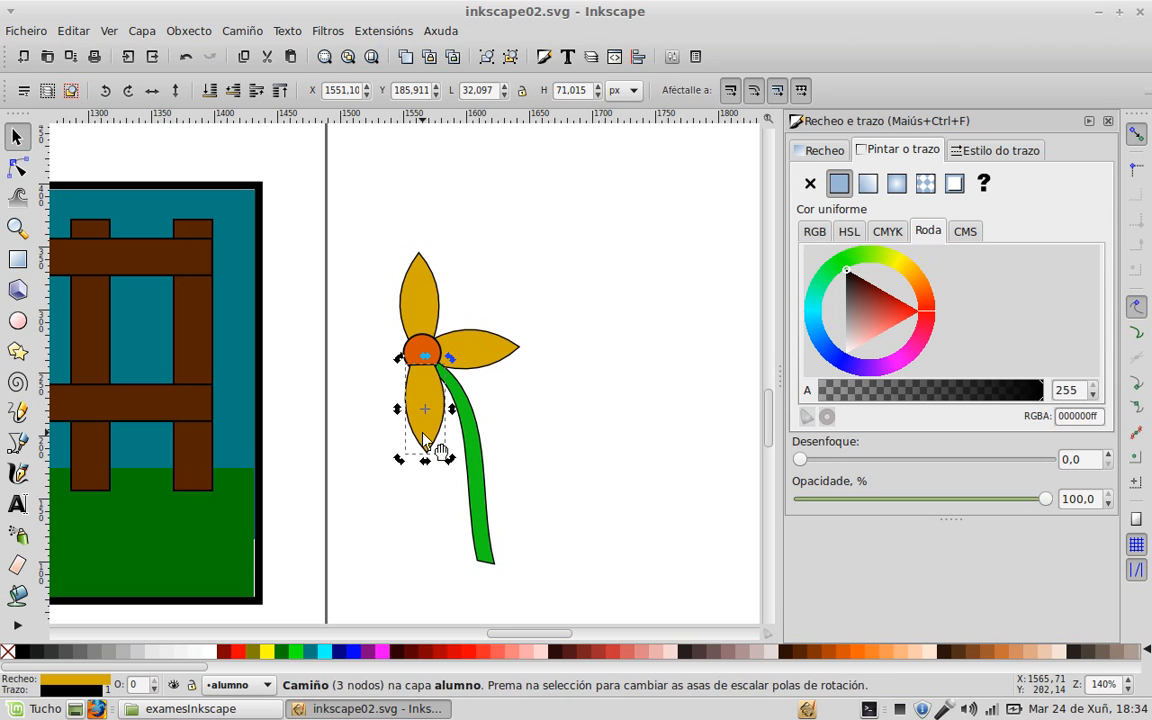
{"action": "left_click", "coordinate": [234, 98]}
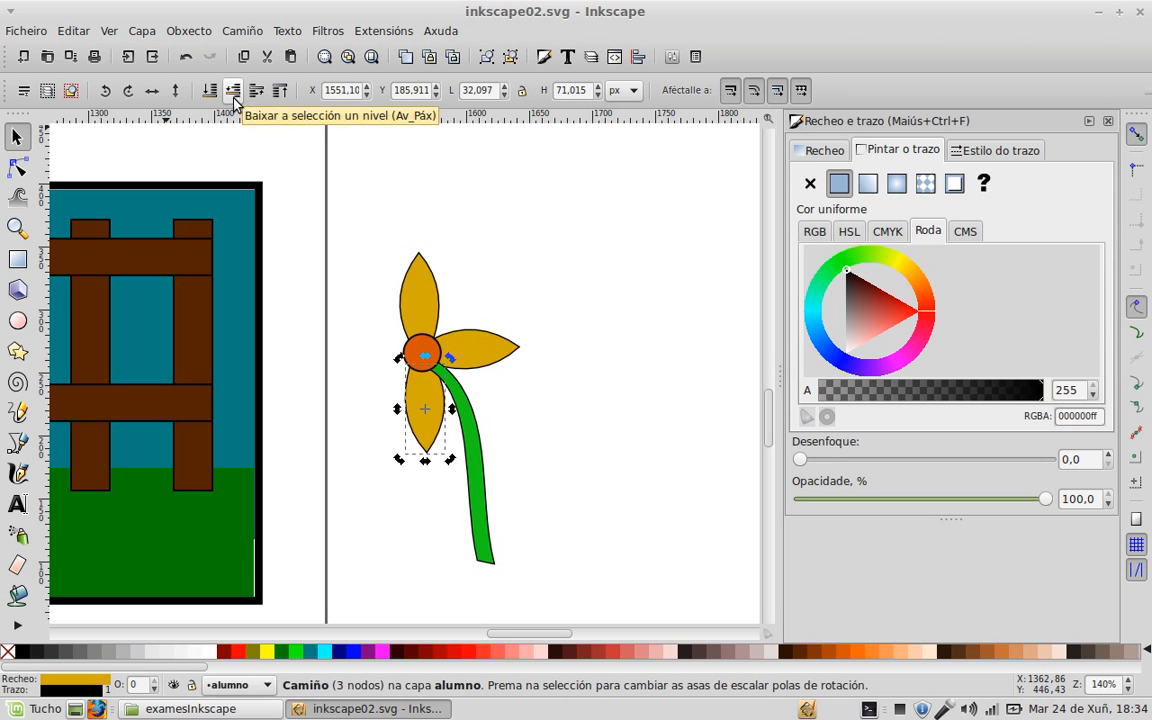
{"action": "scroll", "coordinate": [432, 355], "scroll_direction": "up", "scroll_amount": 3, "text": "ctrl"}
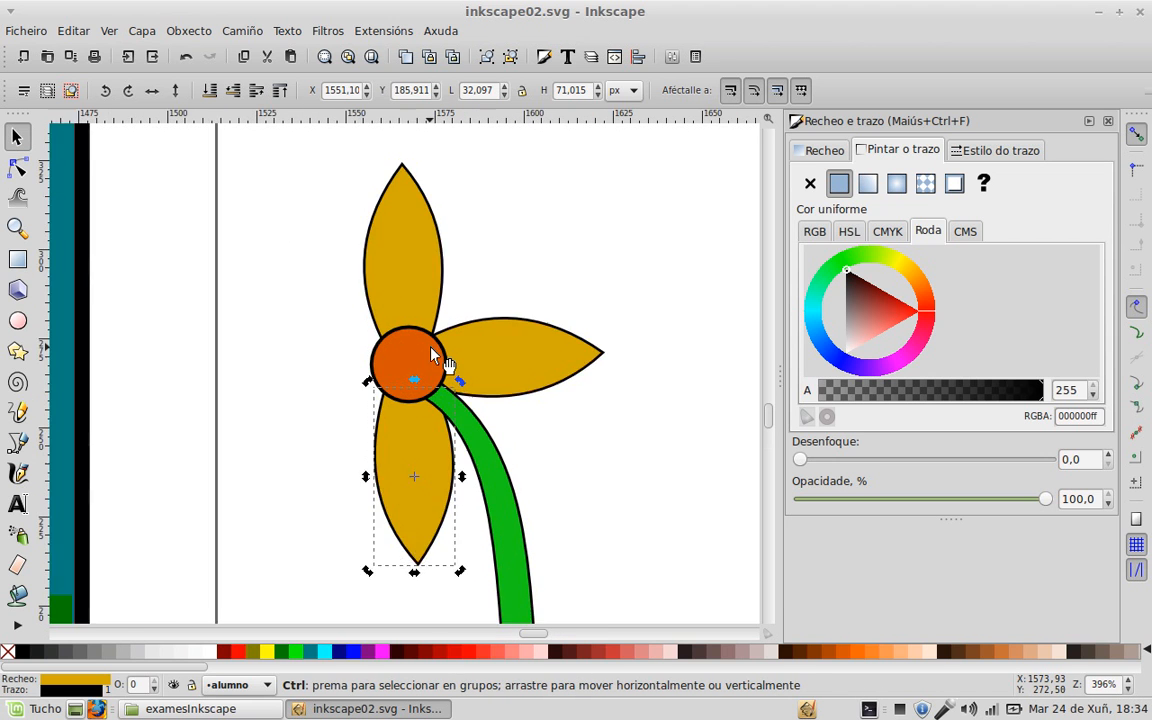
{"action": "scroll", "coordinate": [432, 355], "scroll_direction": "down", "scroll_amount": 1, "text": "ctrl"}
{"action": "left_click", "coordinate": [296, 354]}
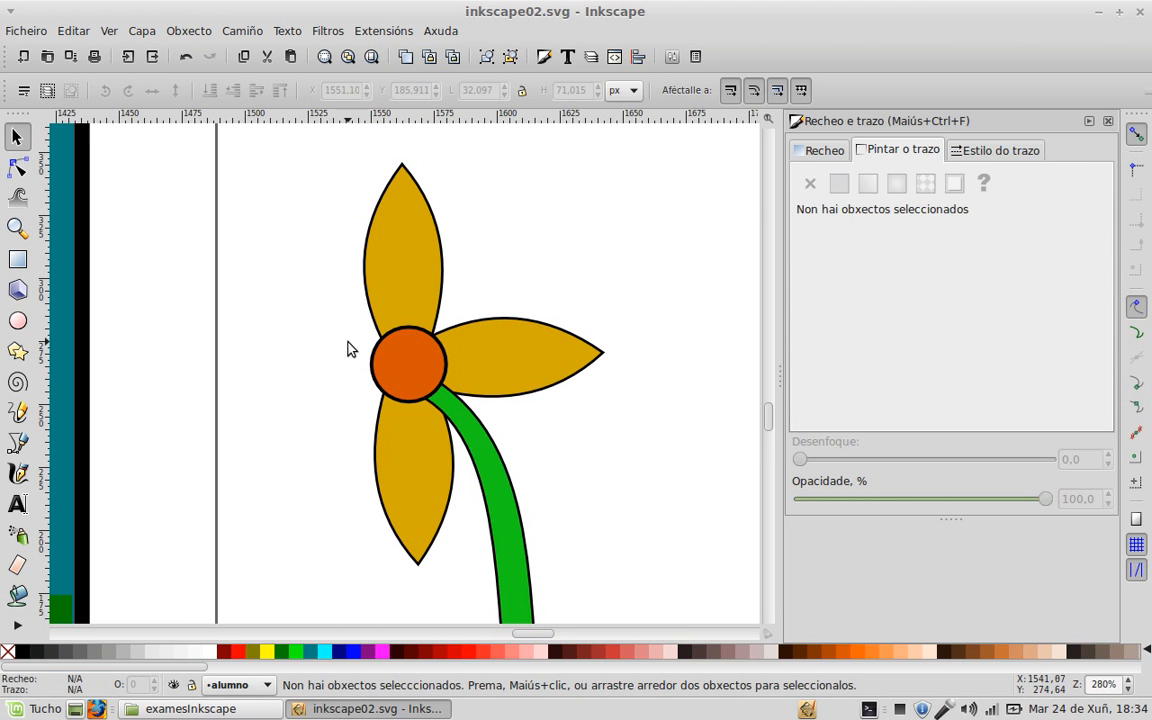
Step: Copy the right petal, mirror it horizontally, and place it behind the centre on the left
{"action": "left_click", "coordinate": [541, 362]}
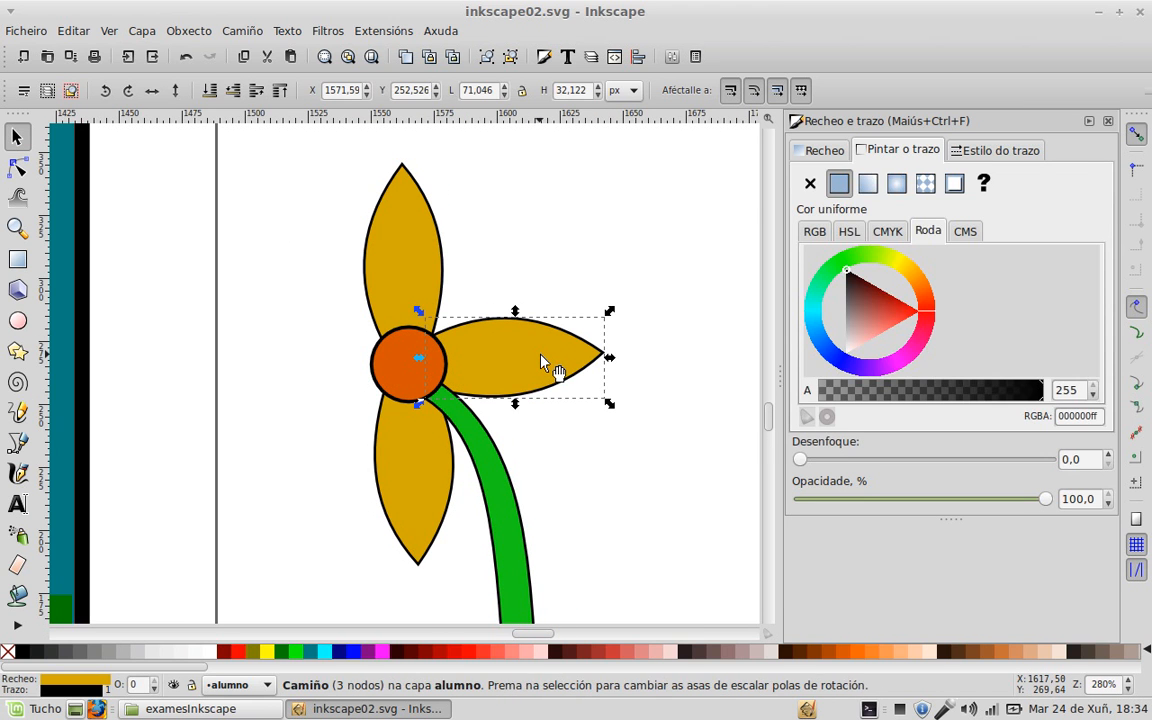
{"action": "key", "text": "ctrl"}
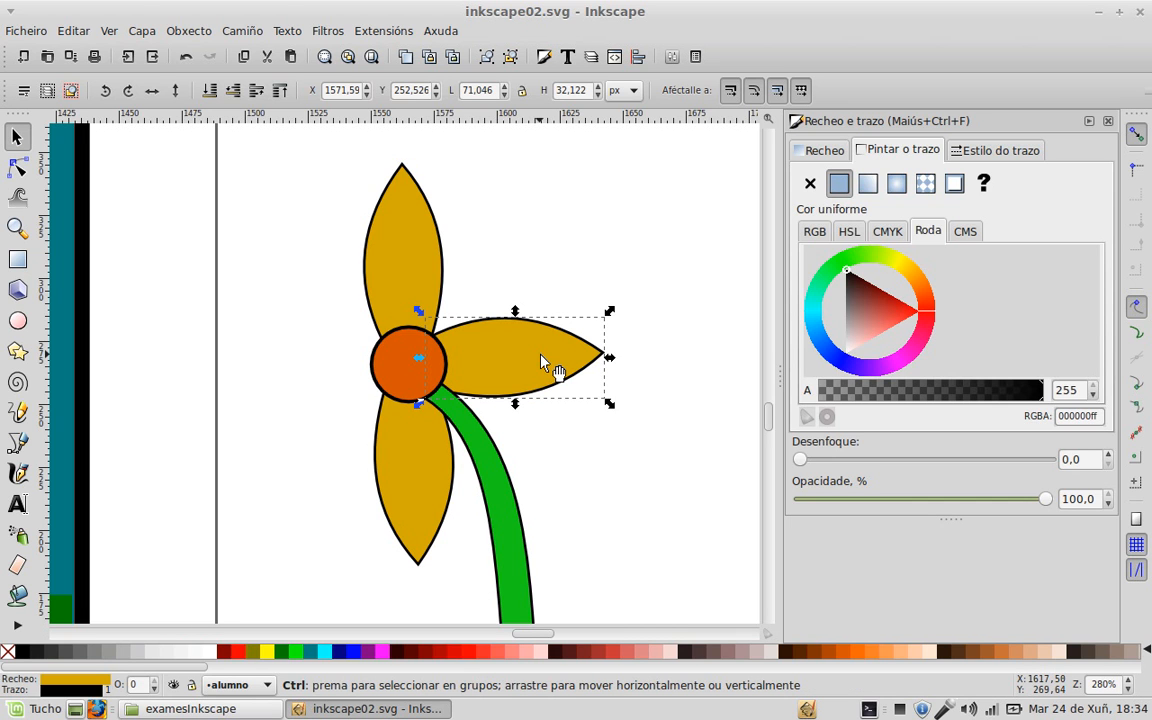
{"action": "key", "text": "Home"}
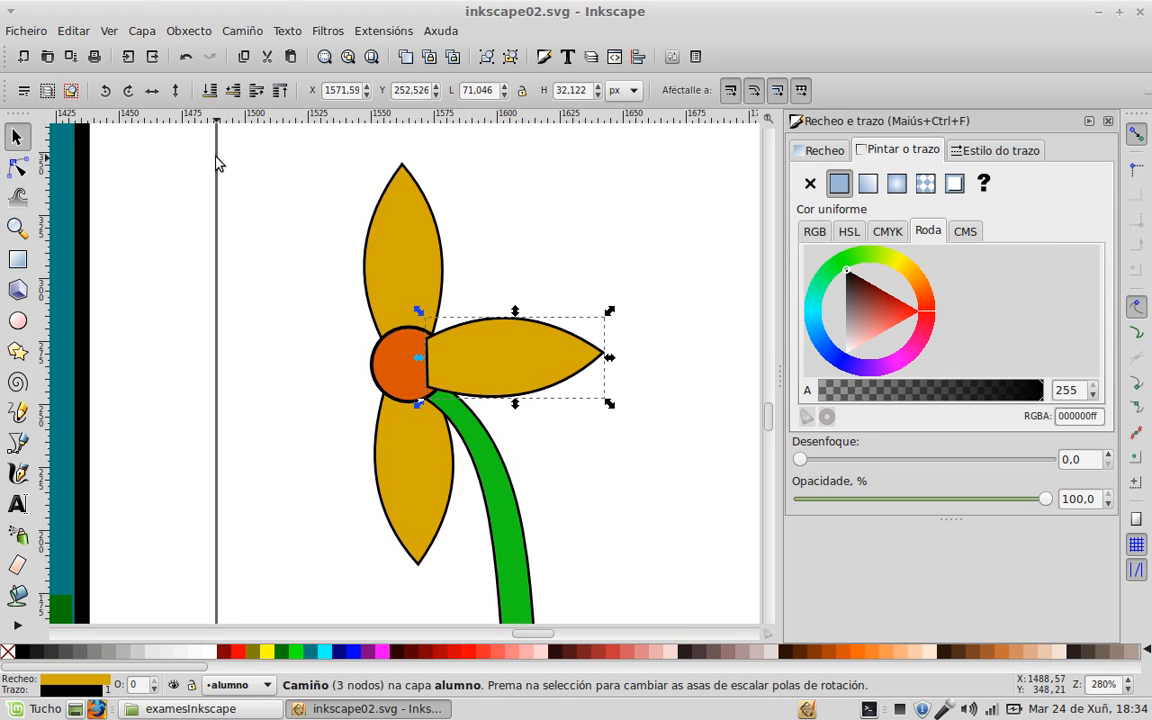
{"action": "left_click", "coordinate": [160, 96]}
{"action": "left_click_drag", "start_coordinate": [540, 375], "coordinate": [318, 373]}
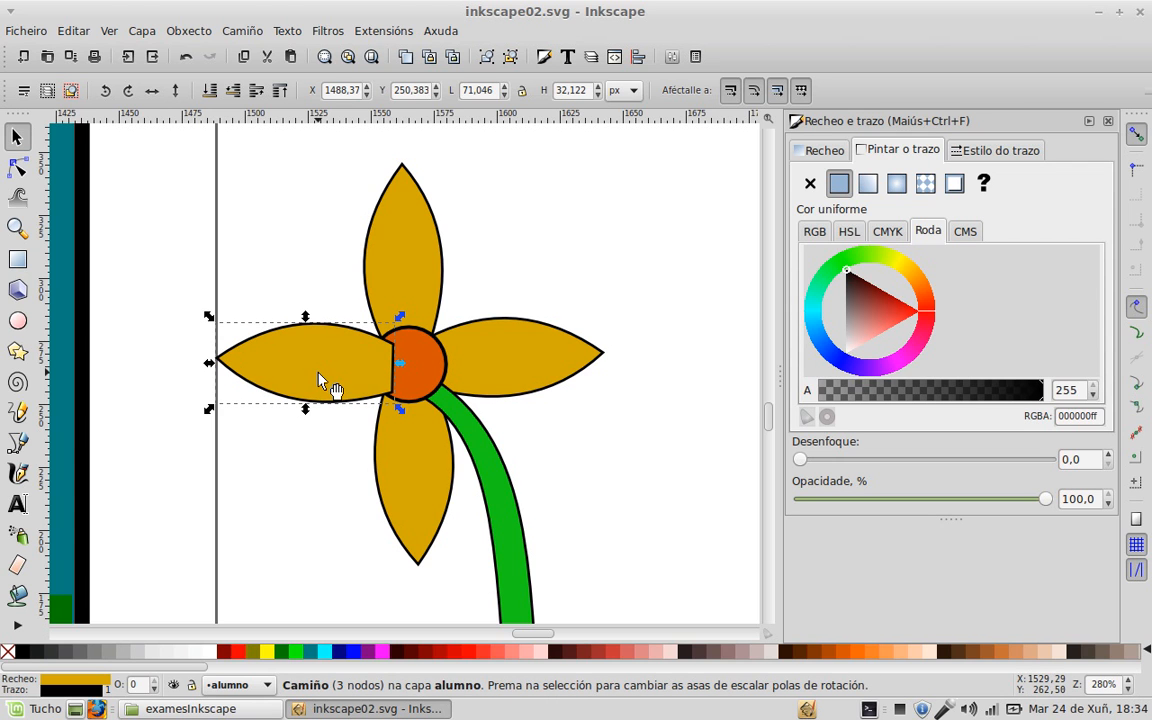
{"action": "left_click", "coordinate": [206, 88]}
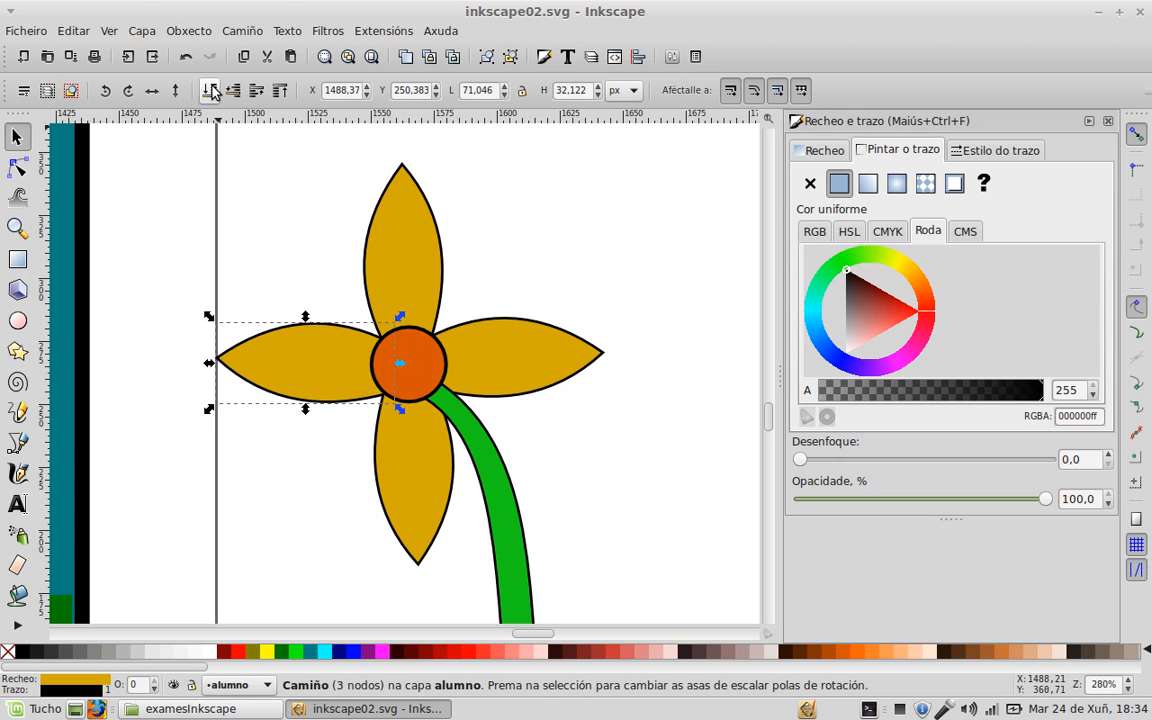
{"action": "left_click", "coordinate": [615, 507]}
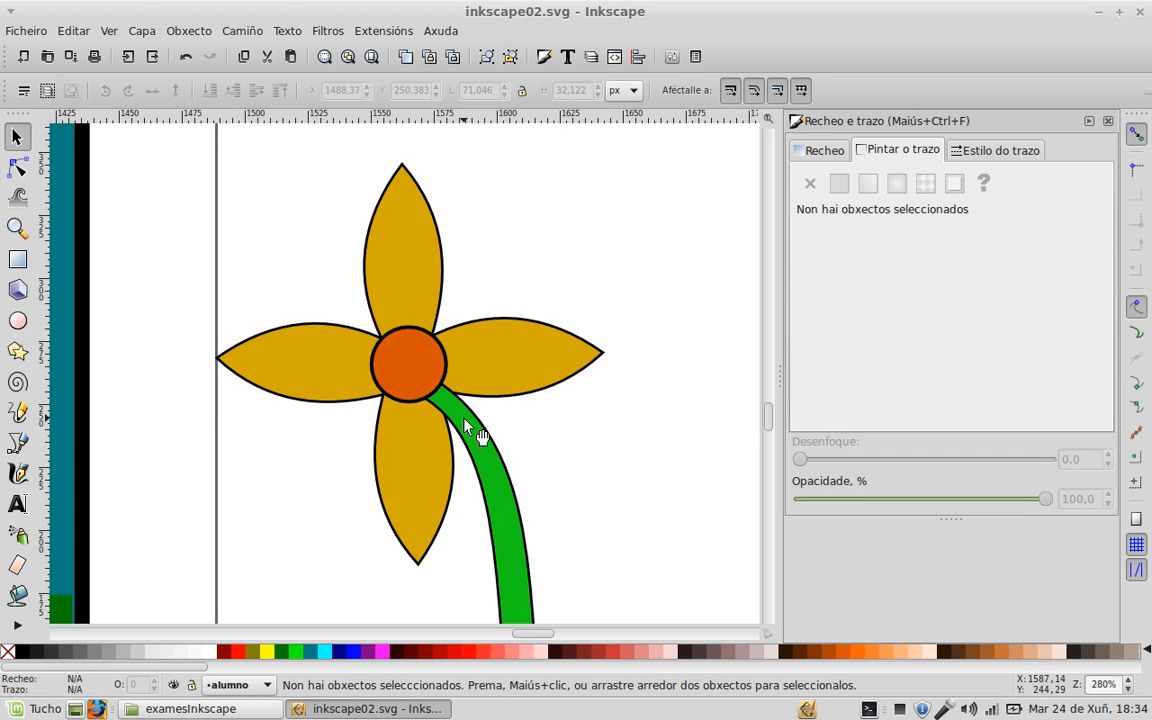
Step: Select all six flower parts and group them into one object
{"action": "left_click", "coordinate": [464, 419]}
{"action": "scroll", "coordinate": [352, 398], "scroll_direction": "down", "scroll_amount": 3}
{"action": "left_click_drag", "start_coordinate": [670, 421], "coordinate": [390, 408]}
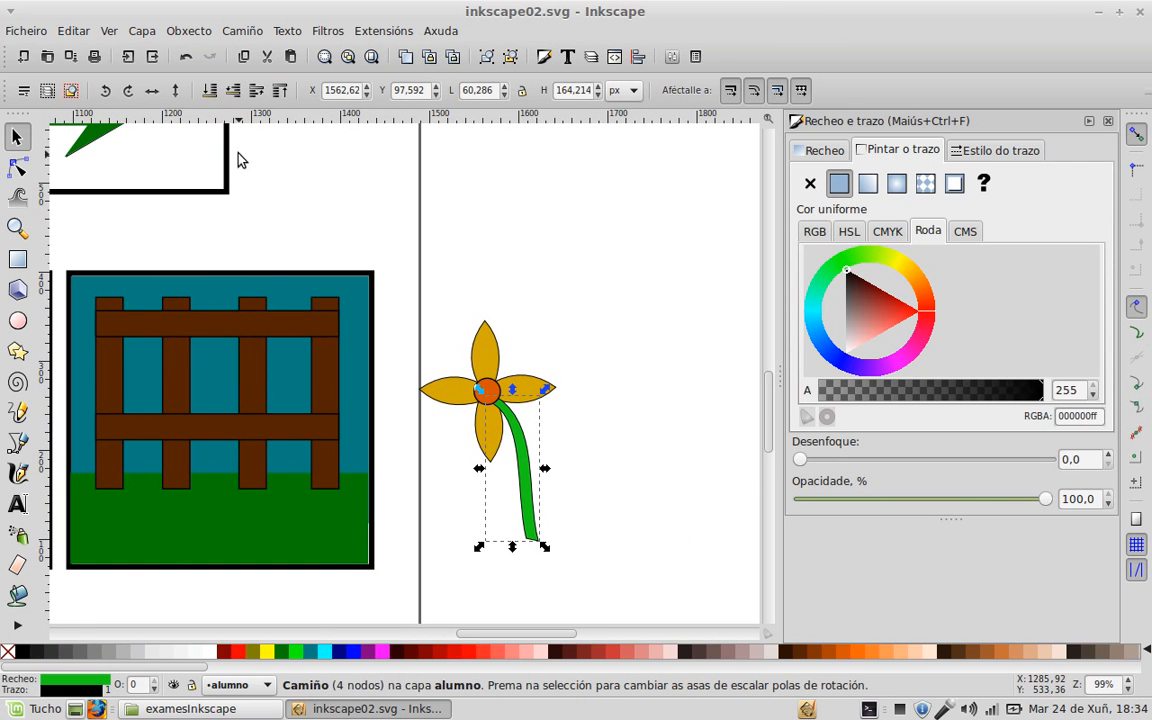
{"action": "left_click", "coordinate": [604, 337]}
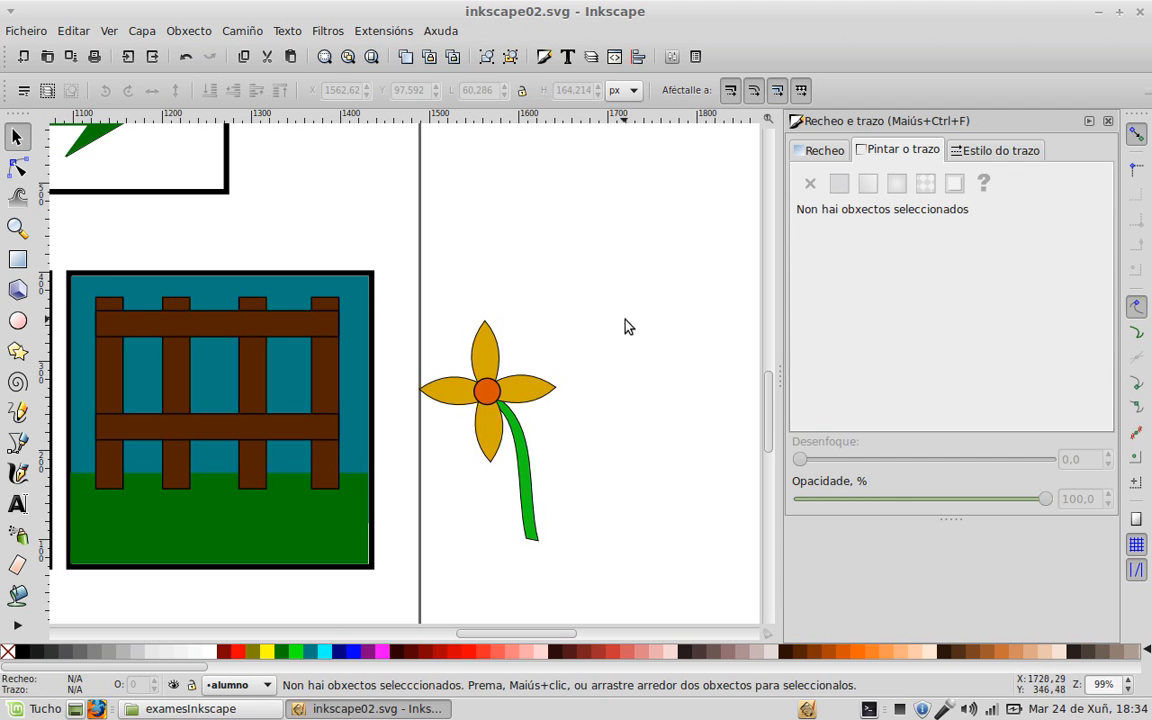
{"action": "left_click_drag", "start_coordinate": [651, 253], "coordinate": [398, 576]}
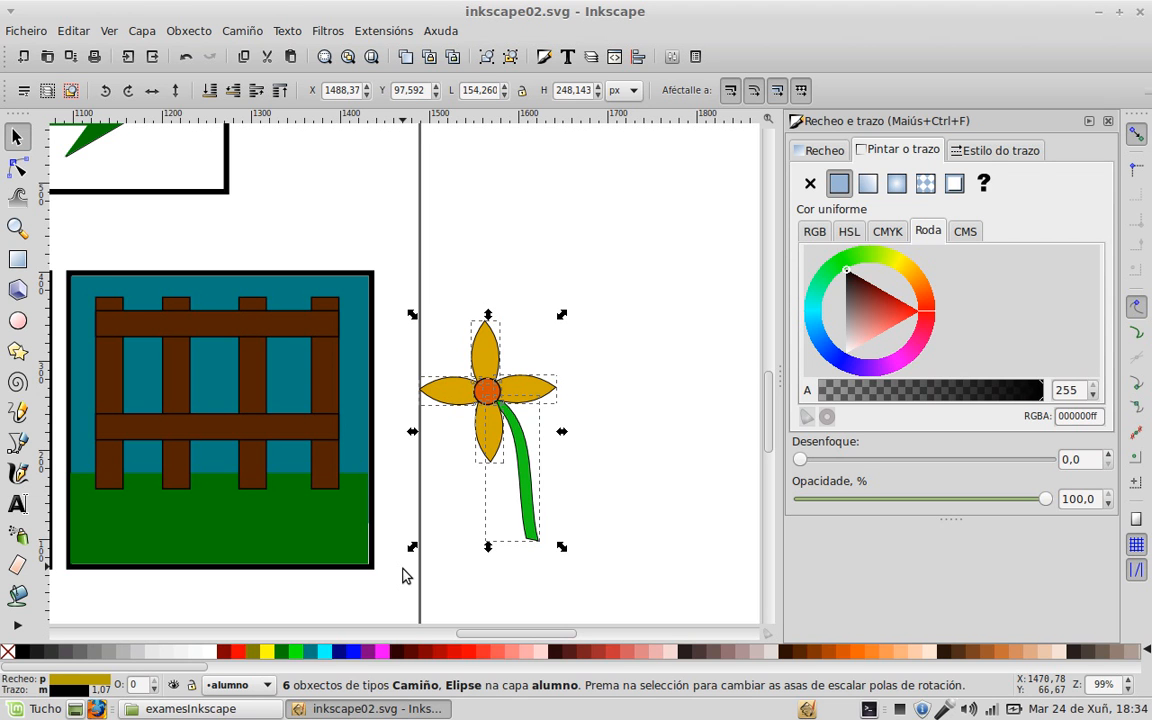
{"action": "key", "text": "ctrl"}
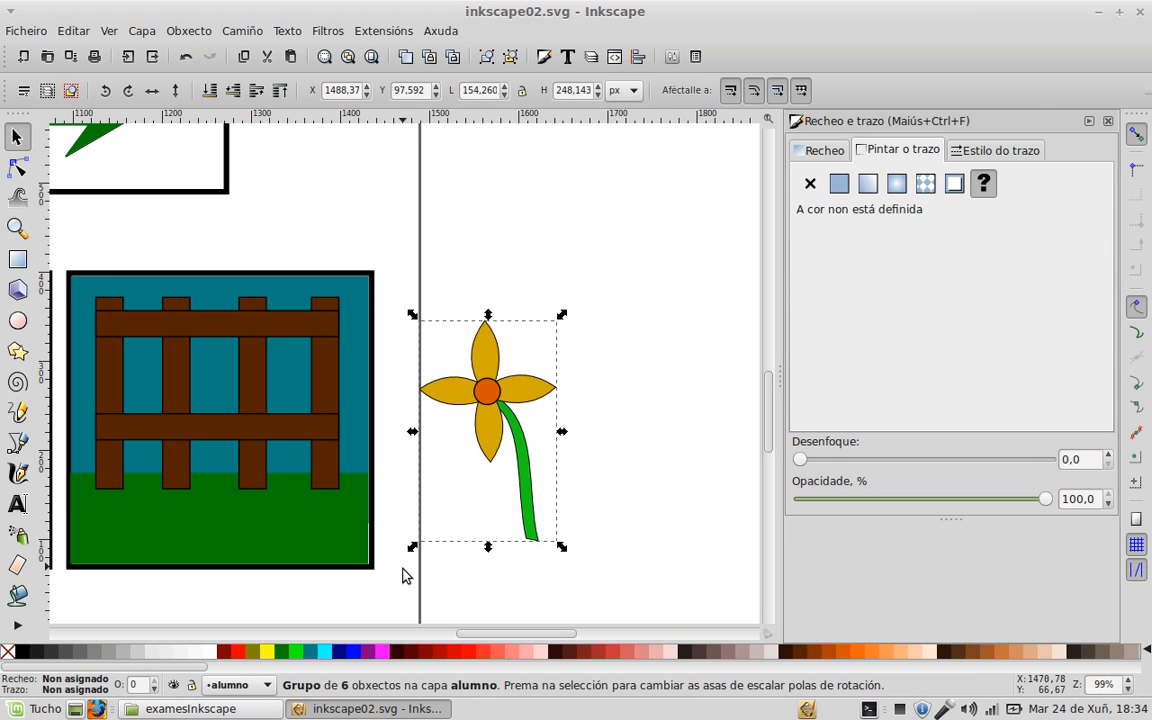
Step: Move the flower group onto the fence frame, resize it, and position it on the grass
{"action": "left_click_drag", "start_coordinate": [530, 392], "coordinate": [201, 408]}
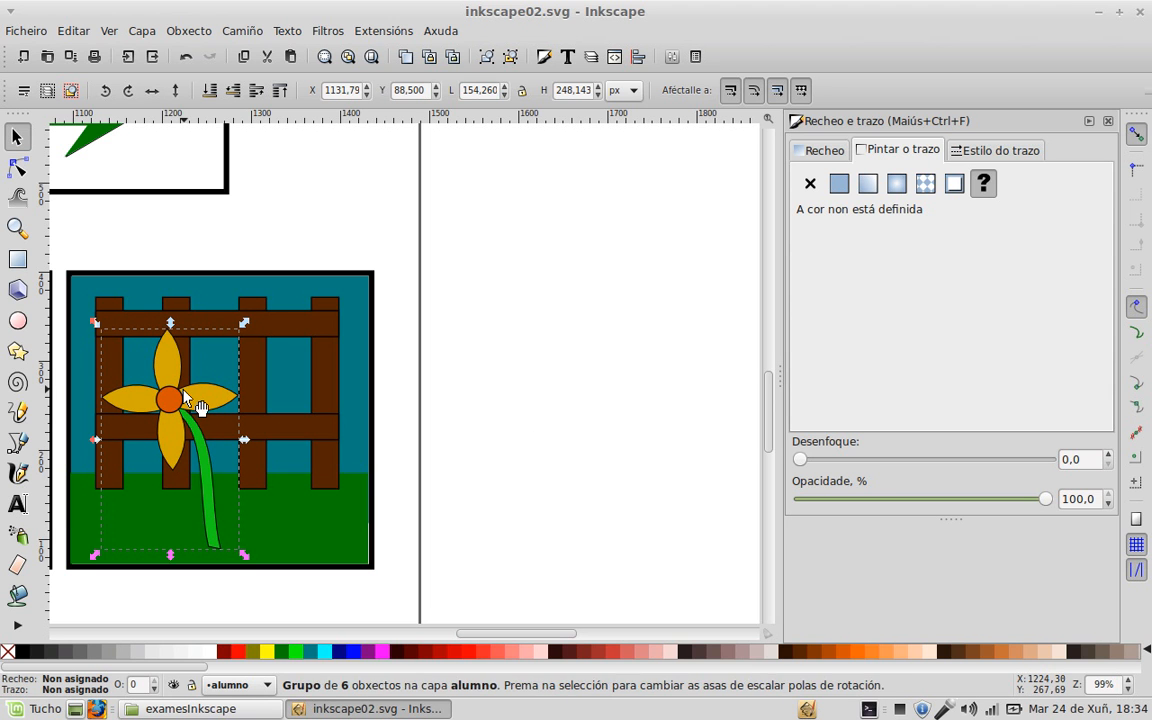
{"action": "left_click_drag", "start_coordinate": [95, 323], "coordinate": [170, 420]}
{"action": "left_click_drag", "start_coordinate": [213, 486], "coordinate": [569, 484]}
{"action": "left_click", "coordinate": [462, 446]}
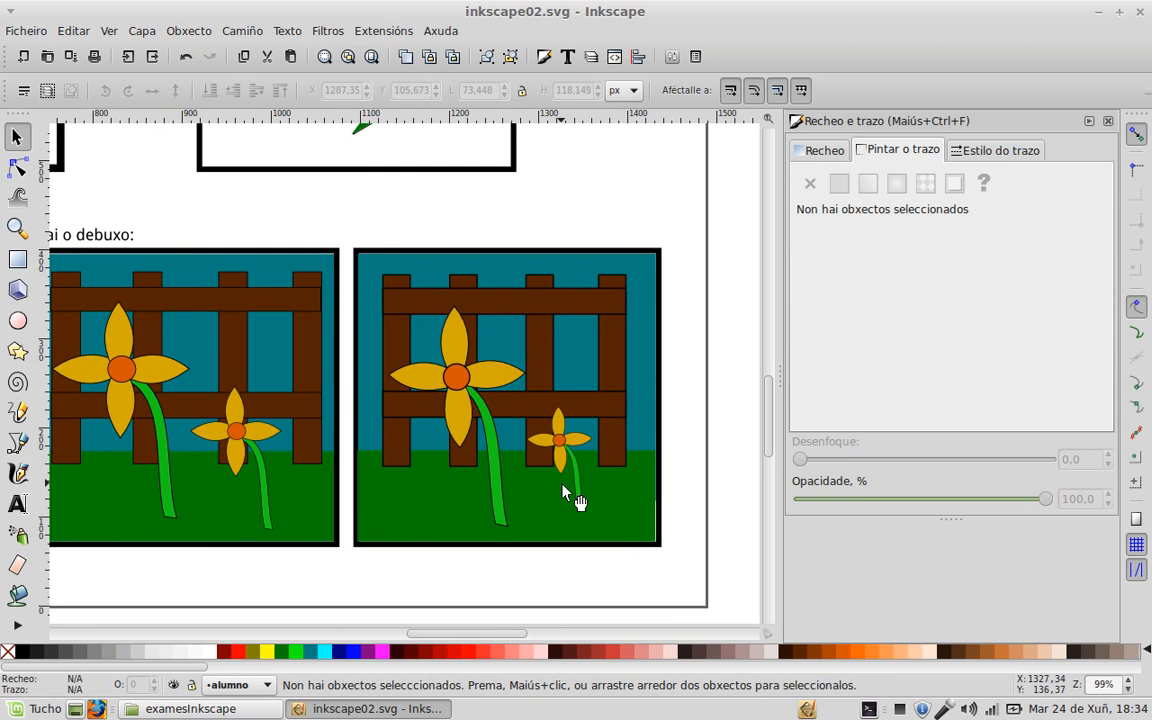
{"action": "left_click", "coordinate": [573, 465]}
{"action": "left_click_drag", "start_coordinate": [524, 404], "coordinate": [486, 374]}
{"action": "left_click_drag", "start_coordinate": [548, 424], "coordinate": [555, 455]}
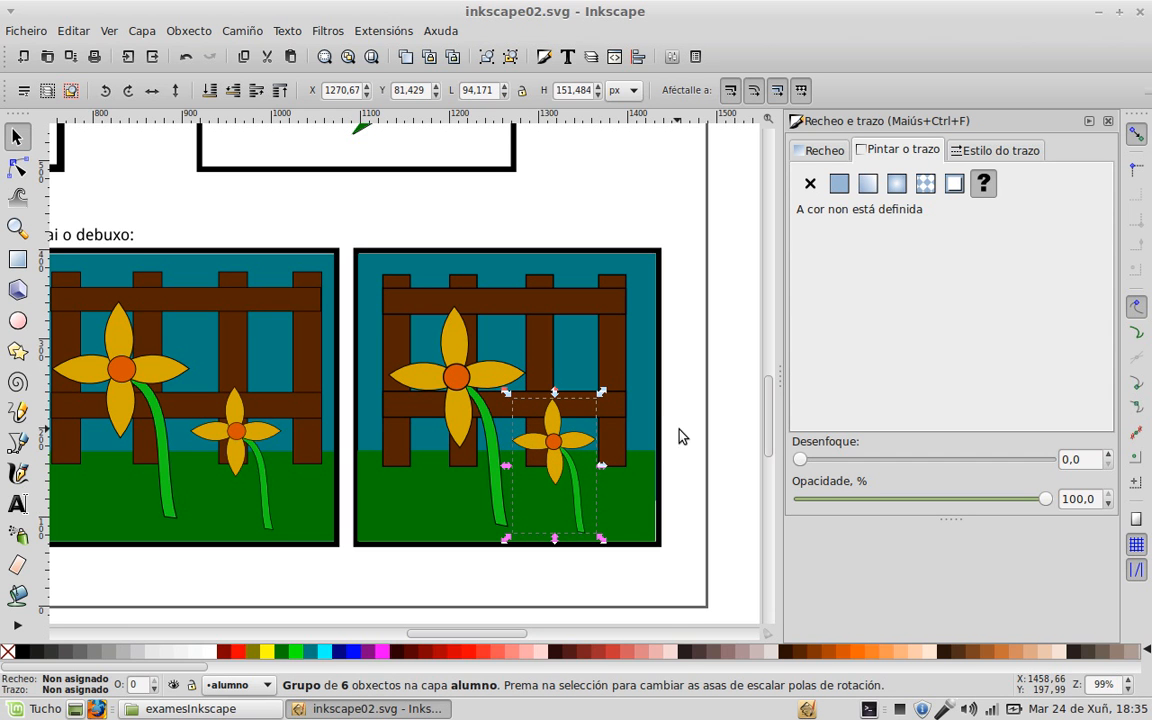
{"action": "left_click", "coordinate": [689, 427]}
{"action": "scroll", "coordinate": [223, 427], "scroll_direction": "down", "scroll_amount": 2}
{"action": "mouse_move", "coordinate": [116, 448]}
{"action": "left_mouse_down"}
{"action": "mouse_move", "coordinate": [389, 512]}
{"action": "mouse_move", "coordinate": [398, 527]}
{"action": "left_mouse_up"}
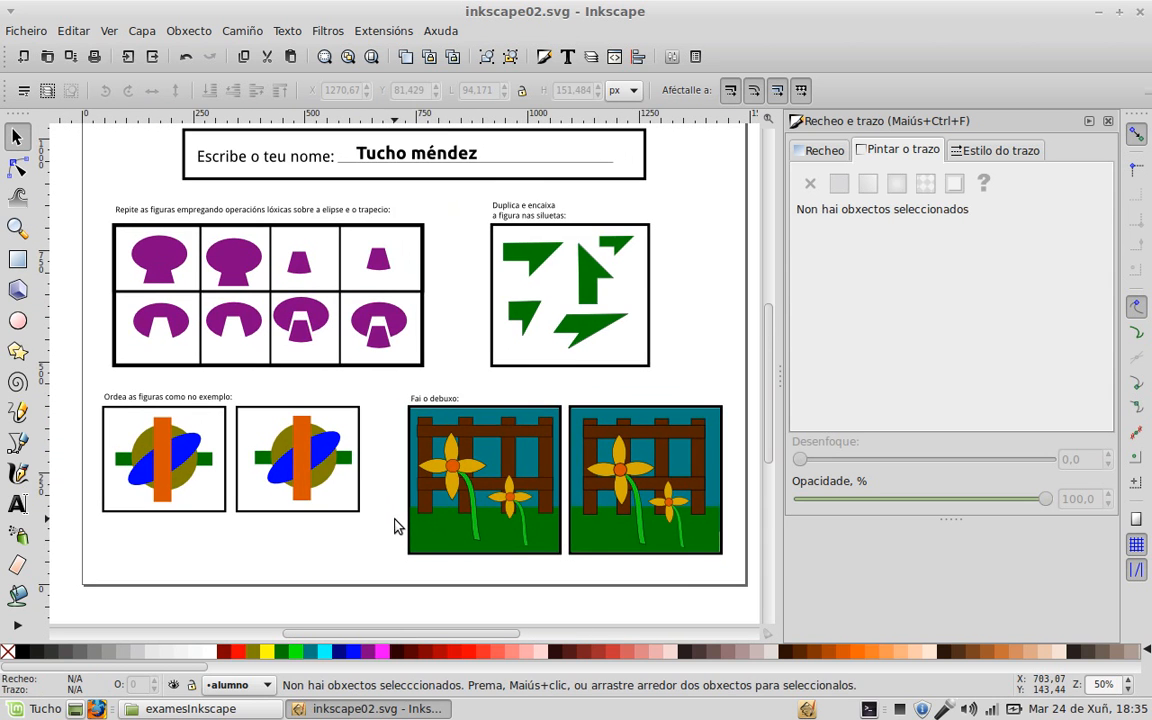
Step: Save the worksheet as a new SVG with the student's name before .svg, then close Inkscape
{"action": "scroll", "coordinate": [406, 506], "scroll_direction": "down", "scroll_amount": 2}
{"action": "left_click", "coordinate": [40, 36]}
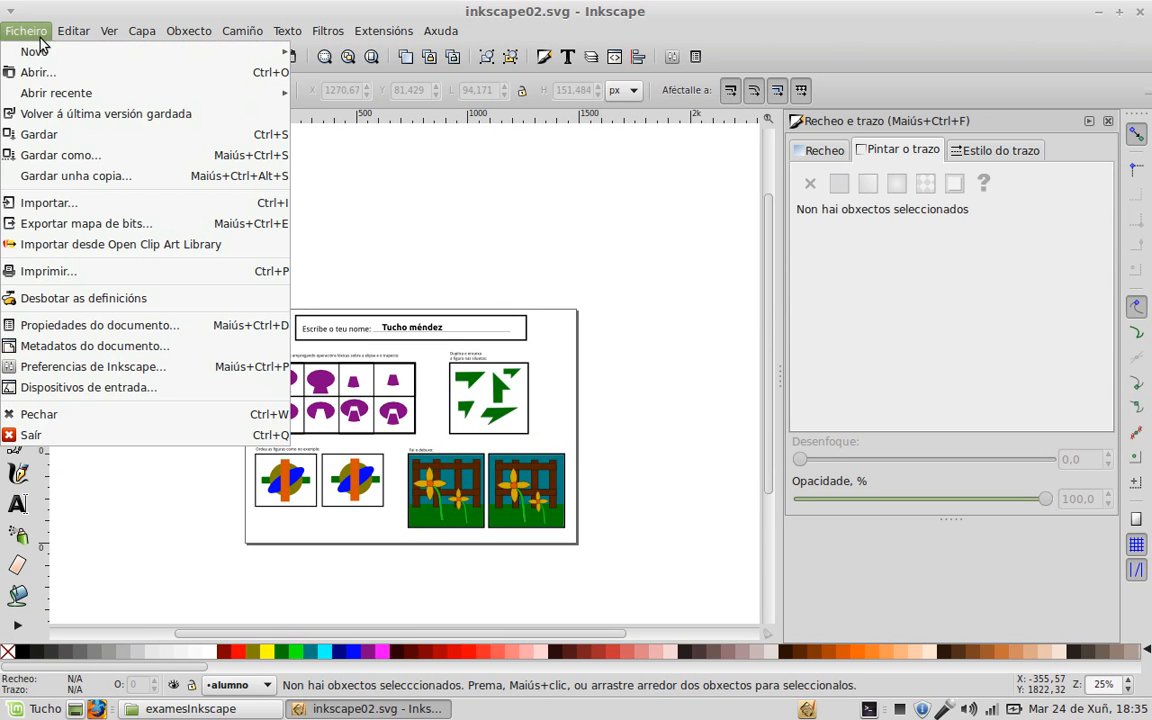
{"action": "left_click", "coordinate": [36, 141]}
{"action": "left_click", "coordinate": [441, 148]}
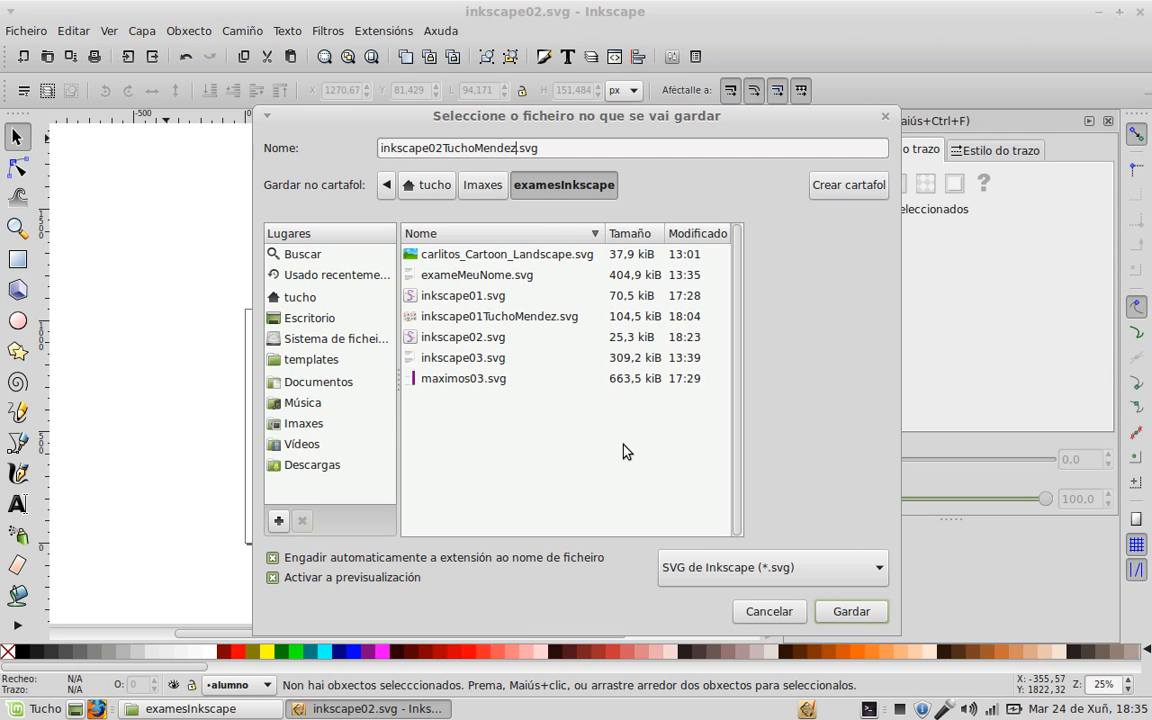
{"action": "left_click", "coordinate": [861, 610]}
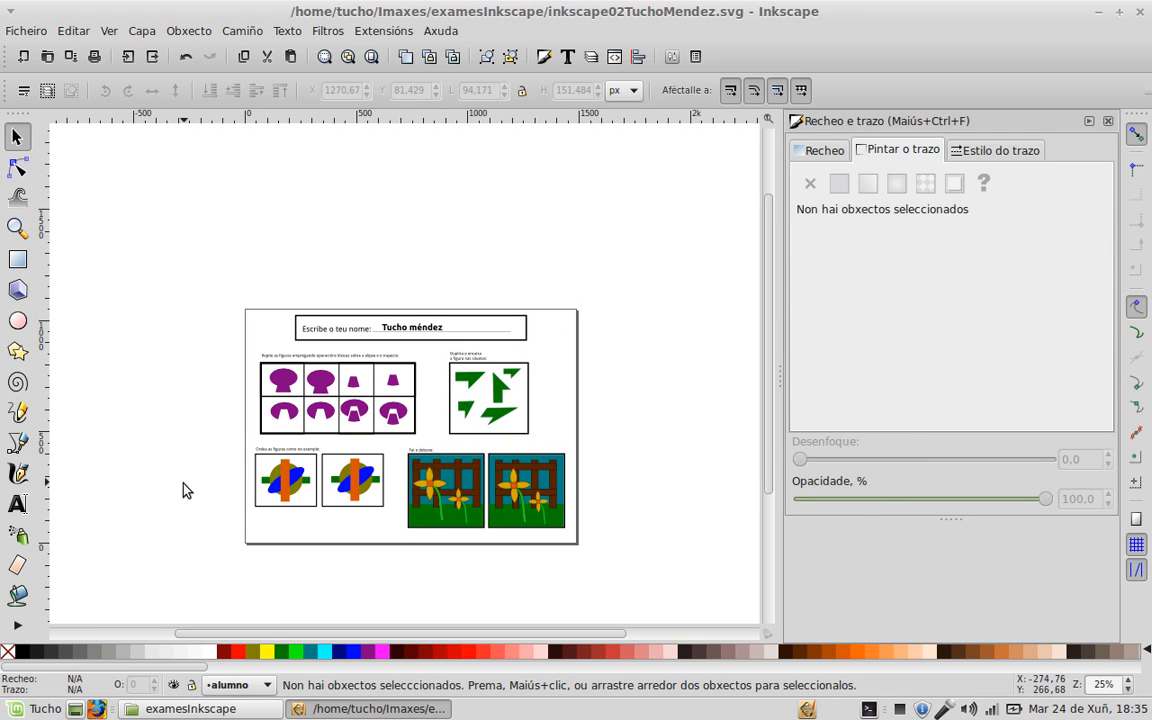
{"action": "left_click", "coordinate": [1141, 13]}
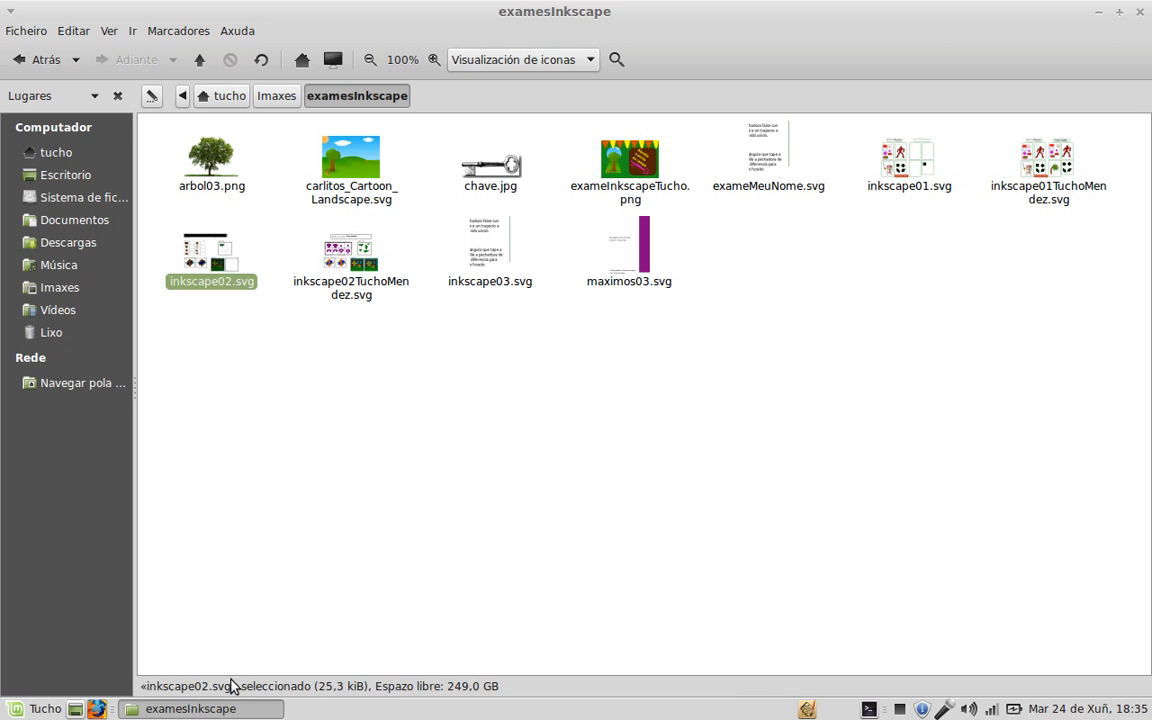
{"action": "left_click", "coordinate": [58, 712]}
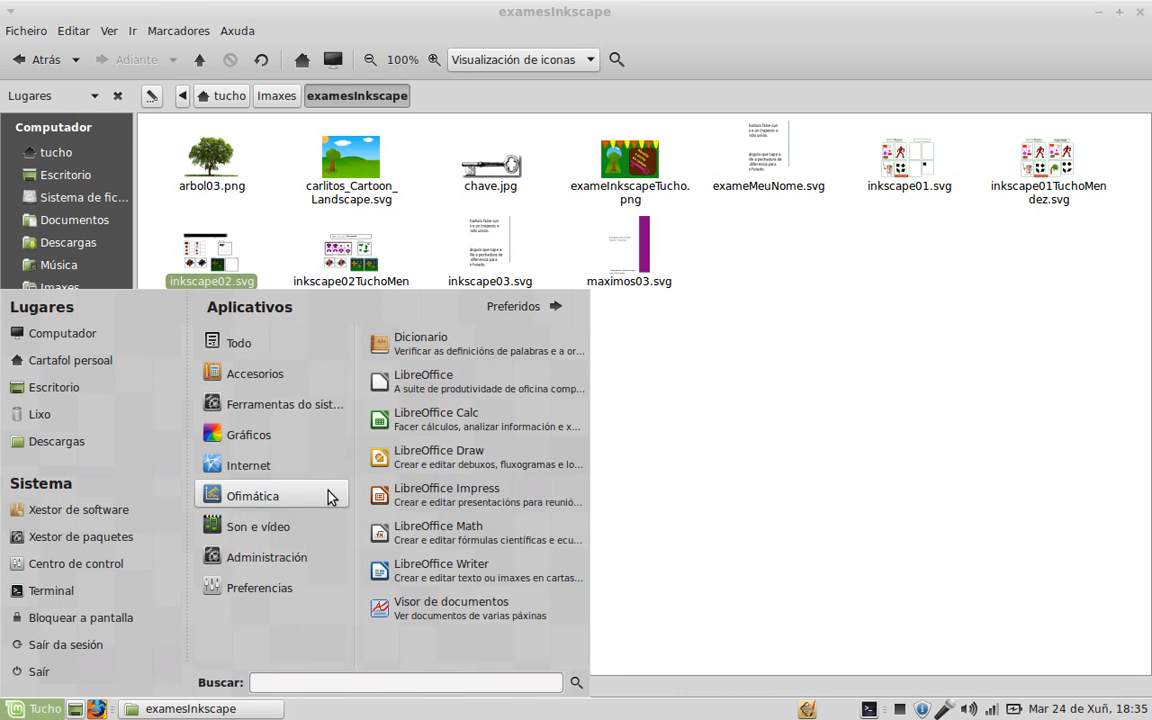
{"action": "left_click", "coordinate": [734, 544]}
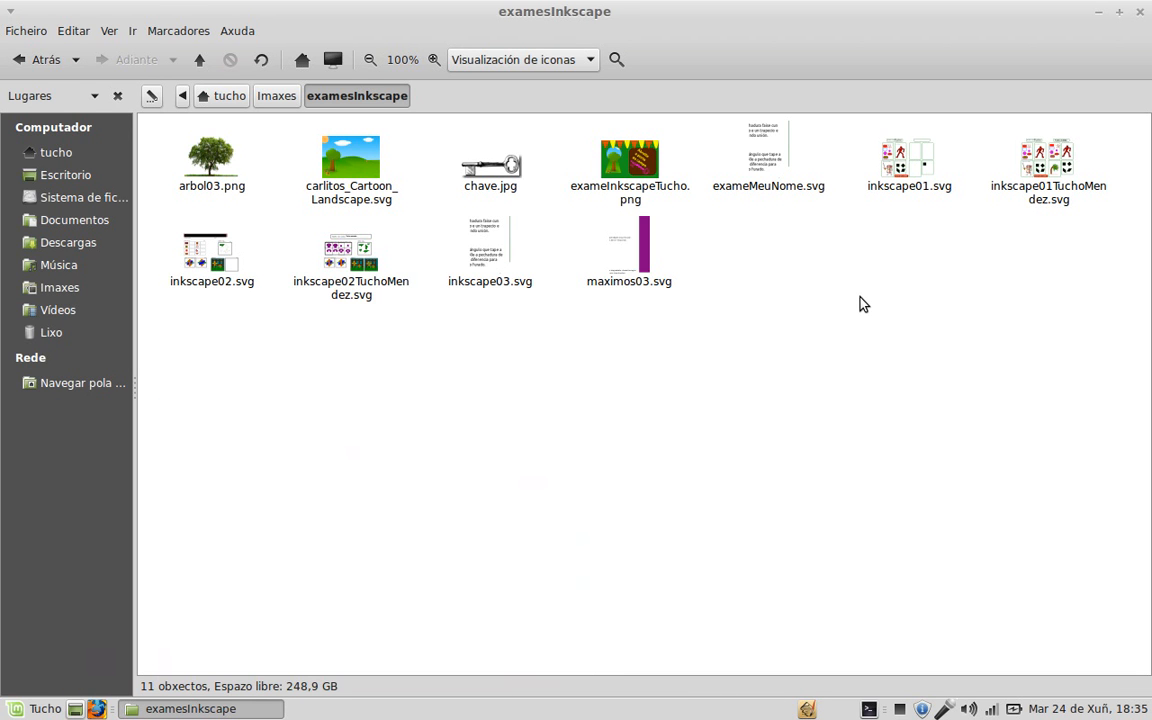